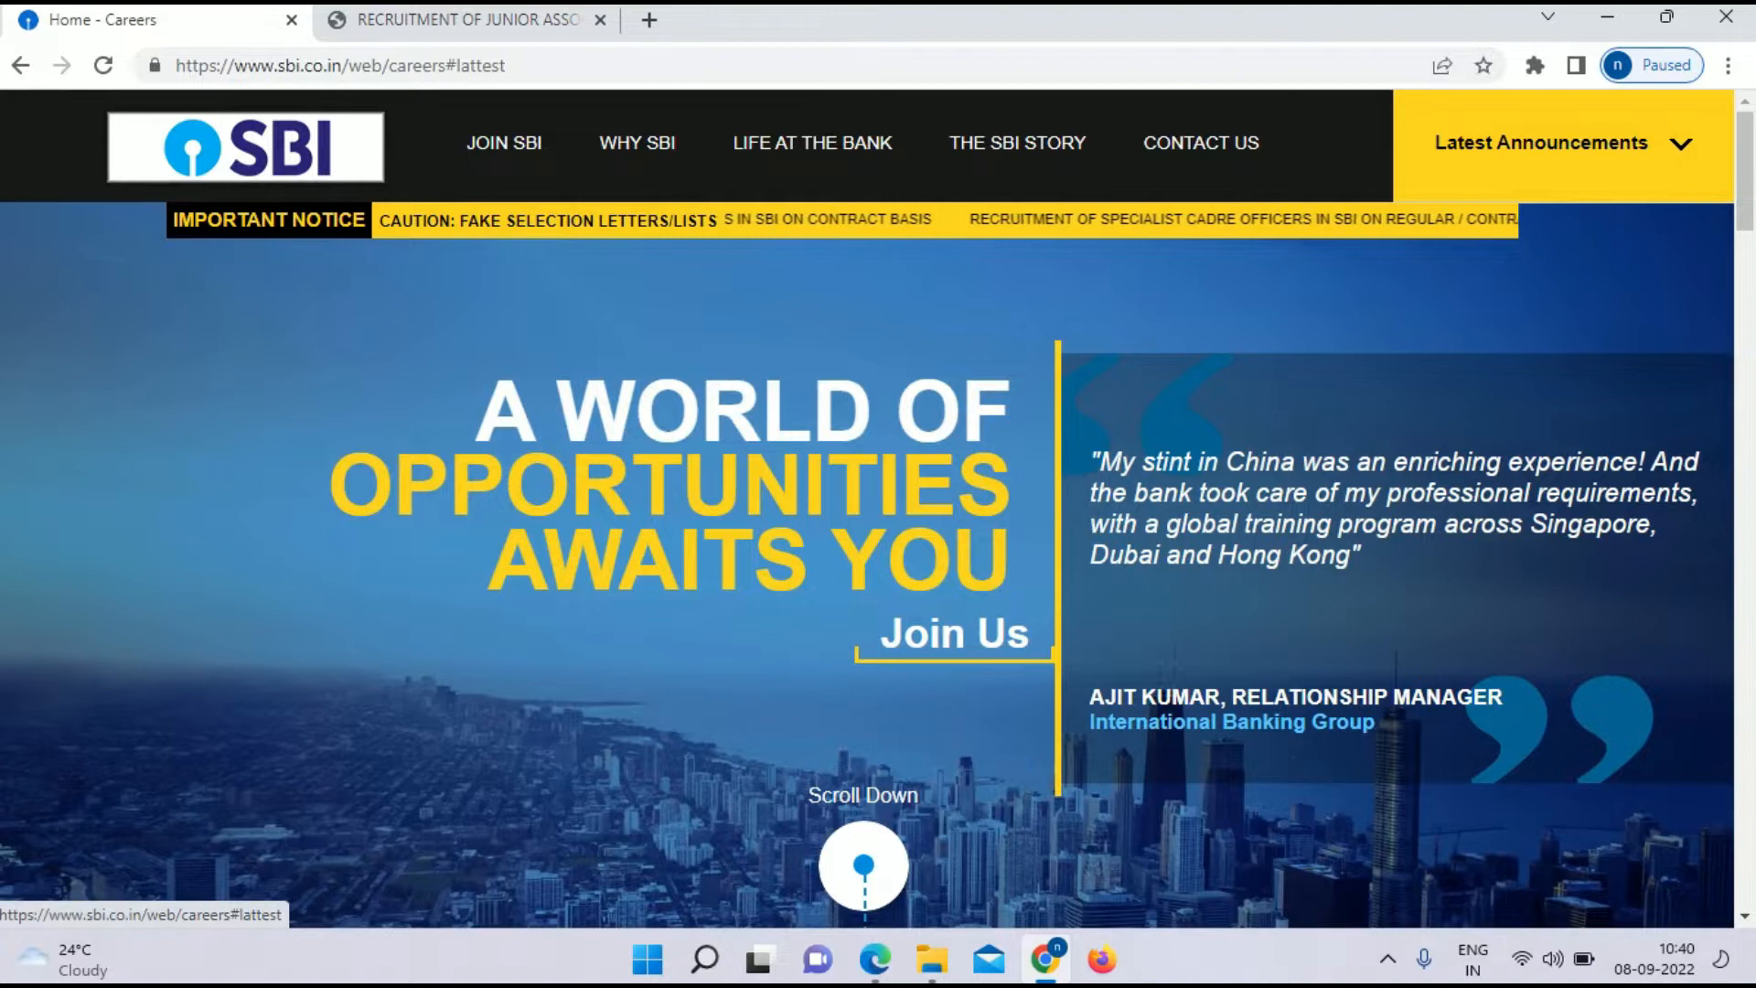
# Step: From Latest Announcements, start a new registration for the Junior Associates online application
pyautogui.click(1564, 144)
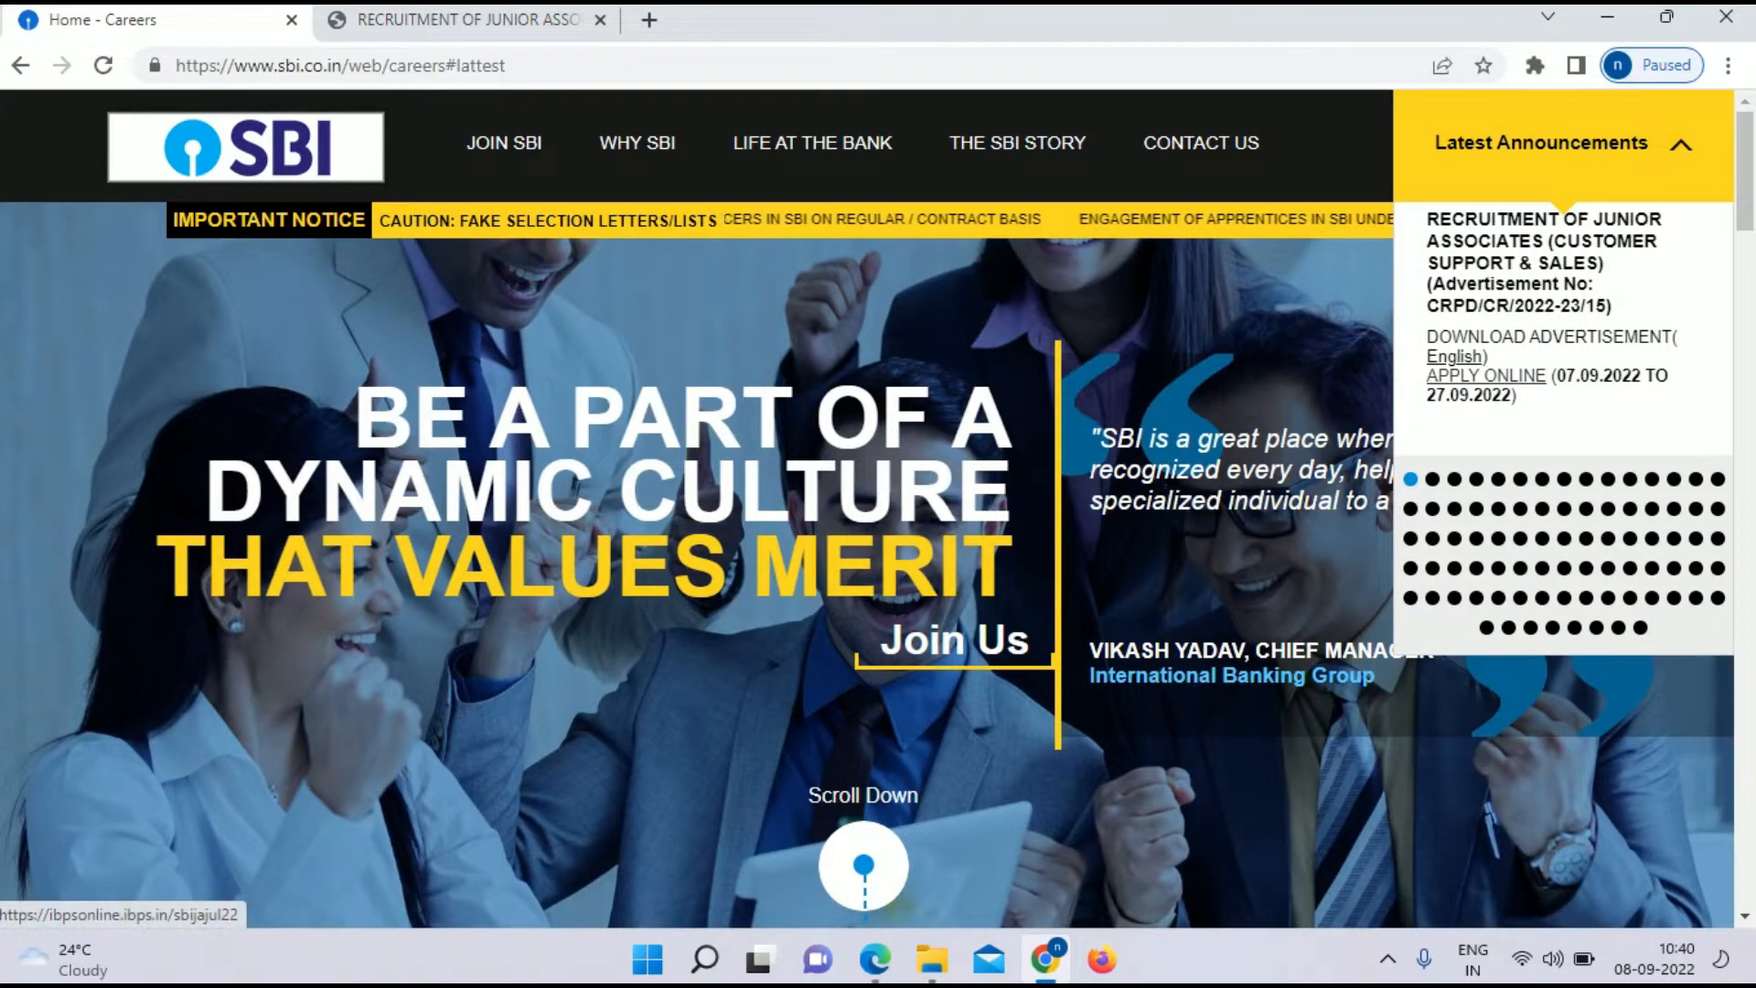
pyautogui.click(1486, 376)
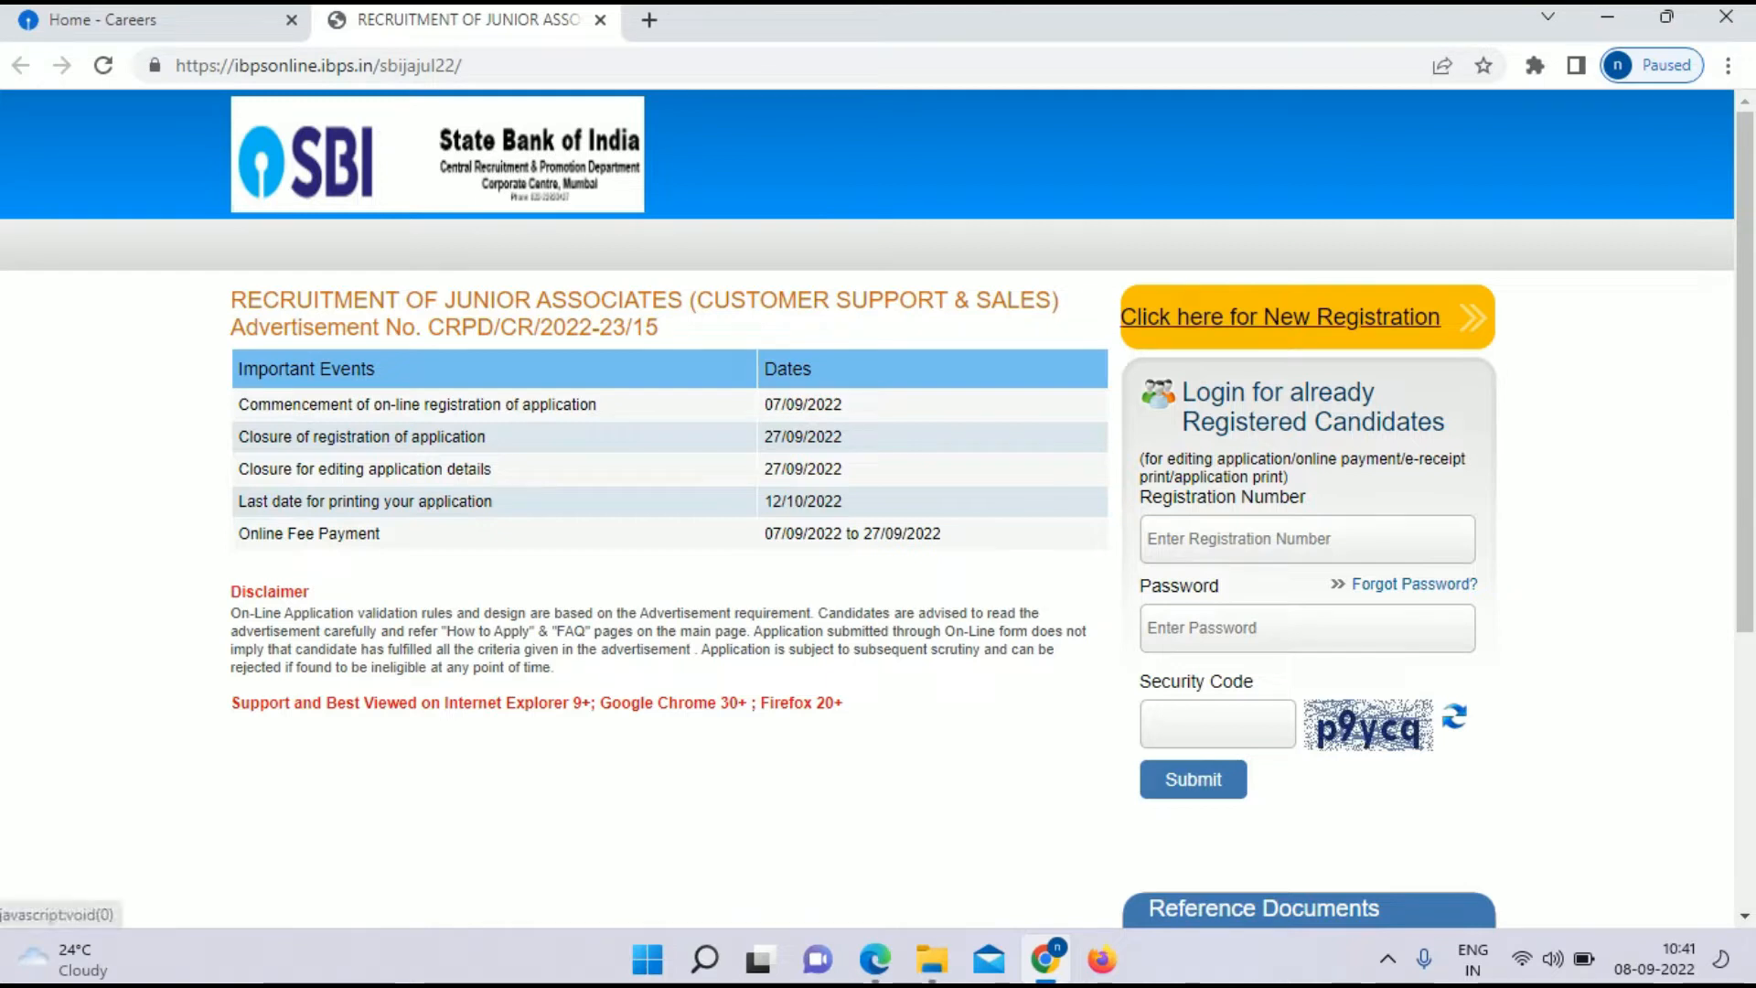
pyautogui.click(1280, 316)
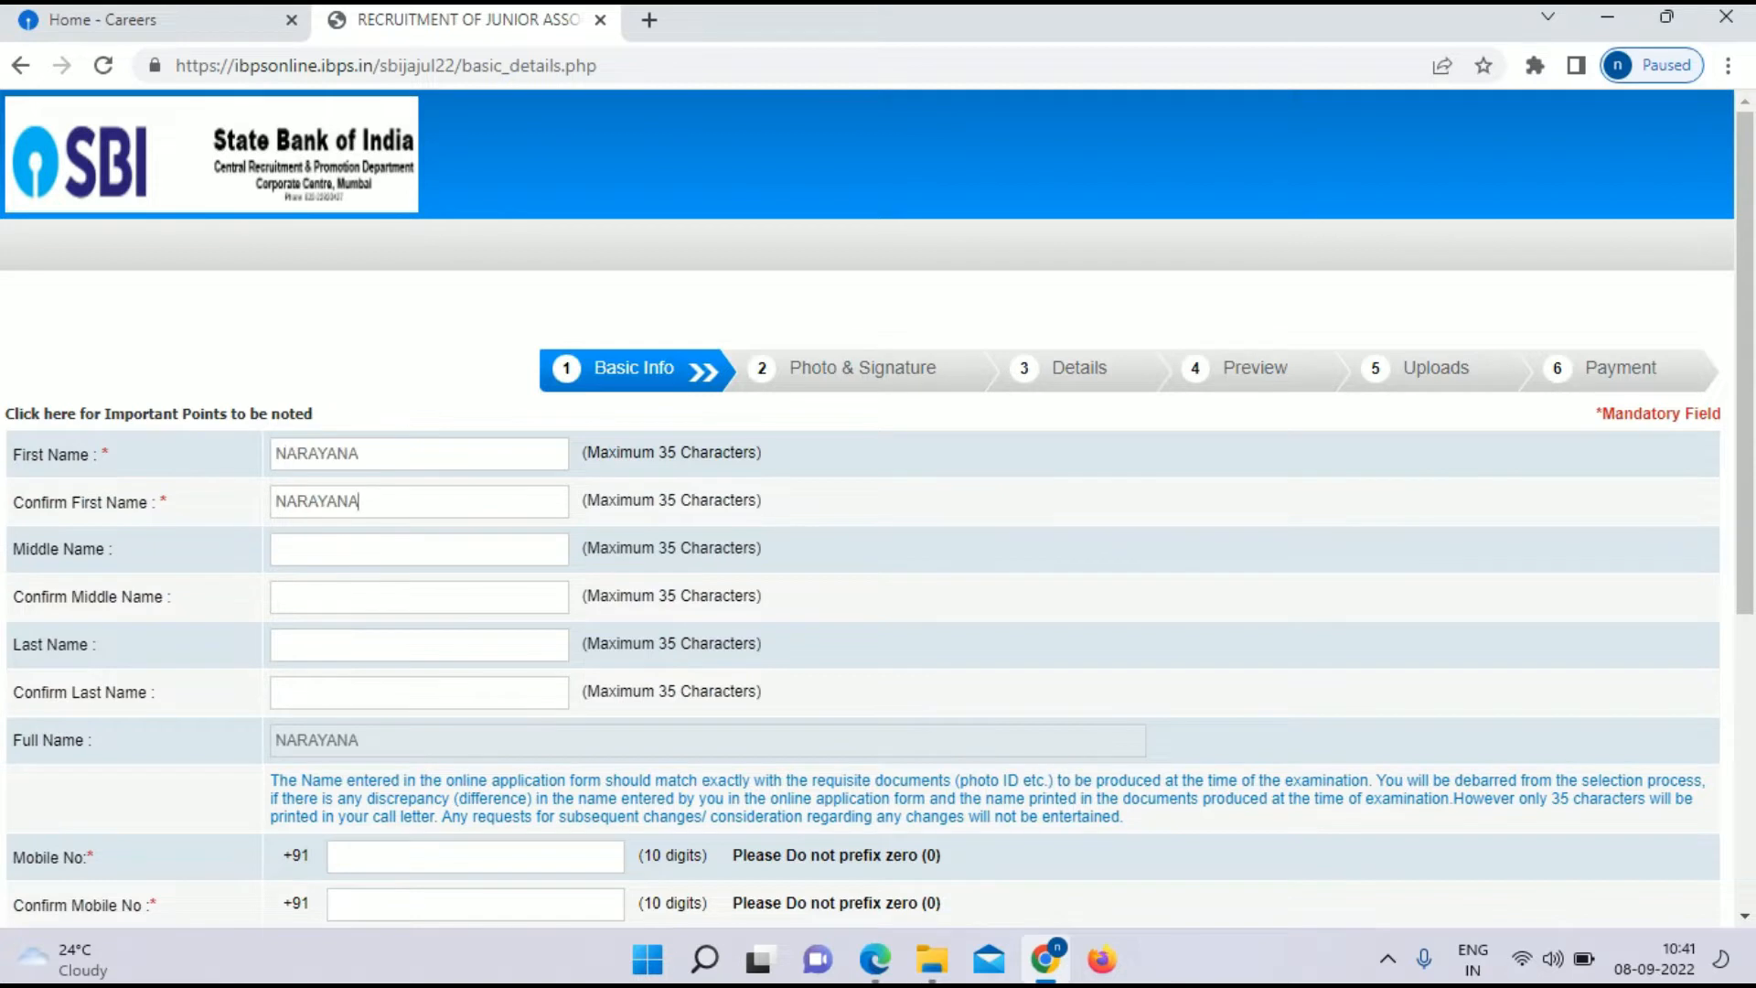
# Step: Enter the candidate's last name and mobile number, then re-enter the number to confirm
pyautogui.click(419, 645)
pyautogui.write('DASARI')
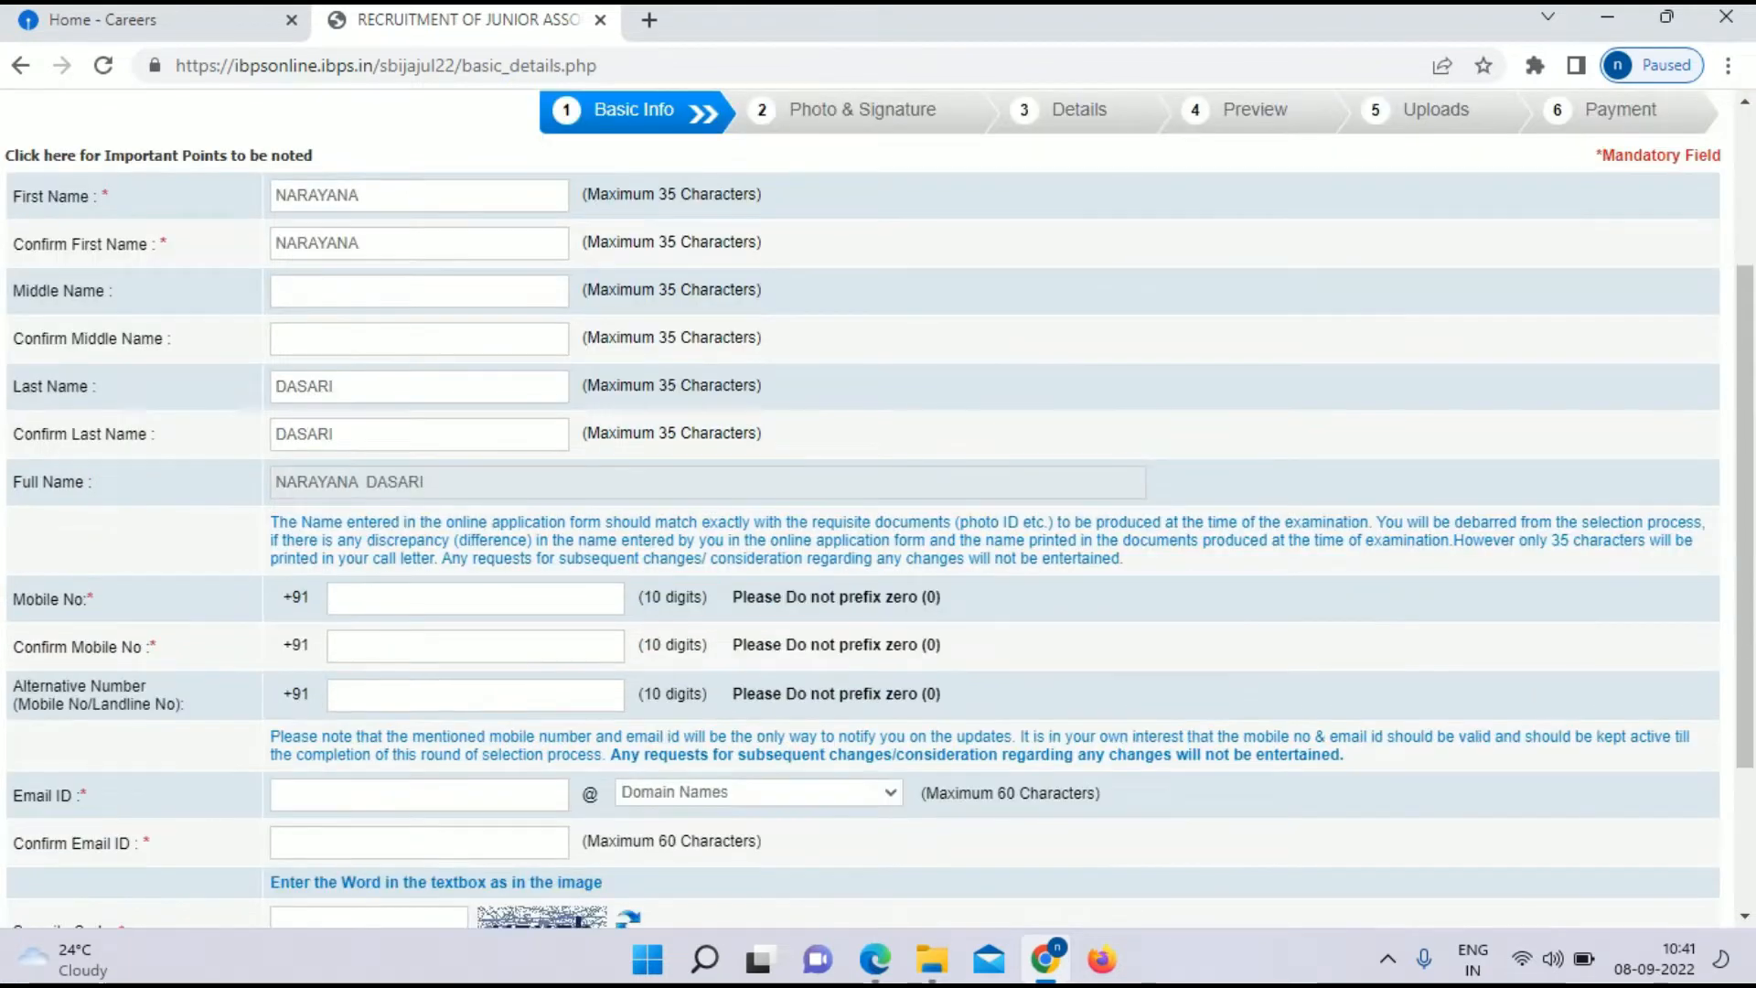
pyautogui.click(476, 598)
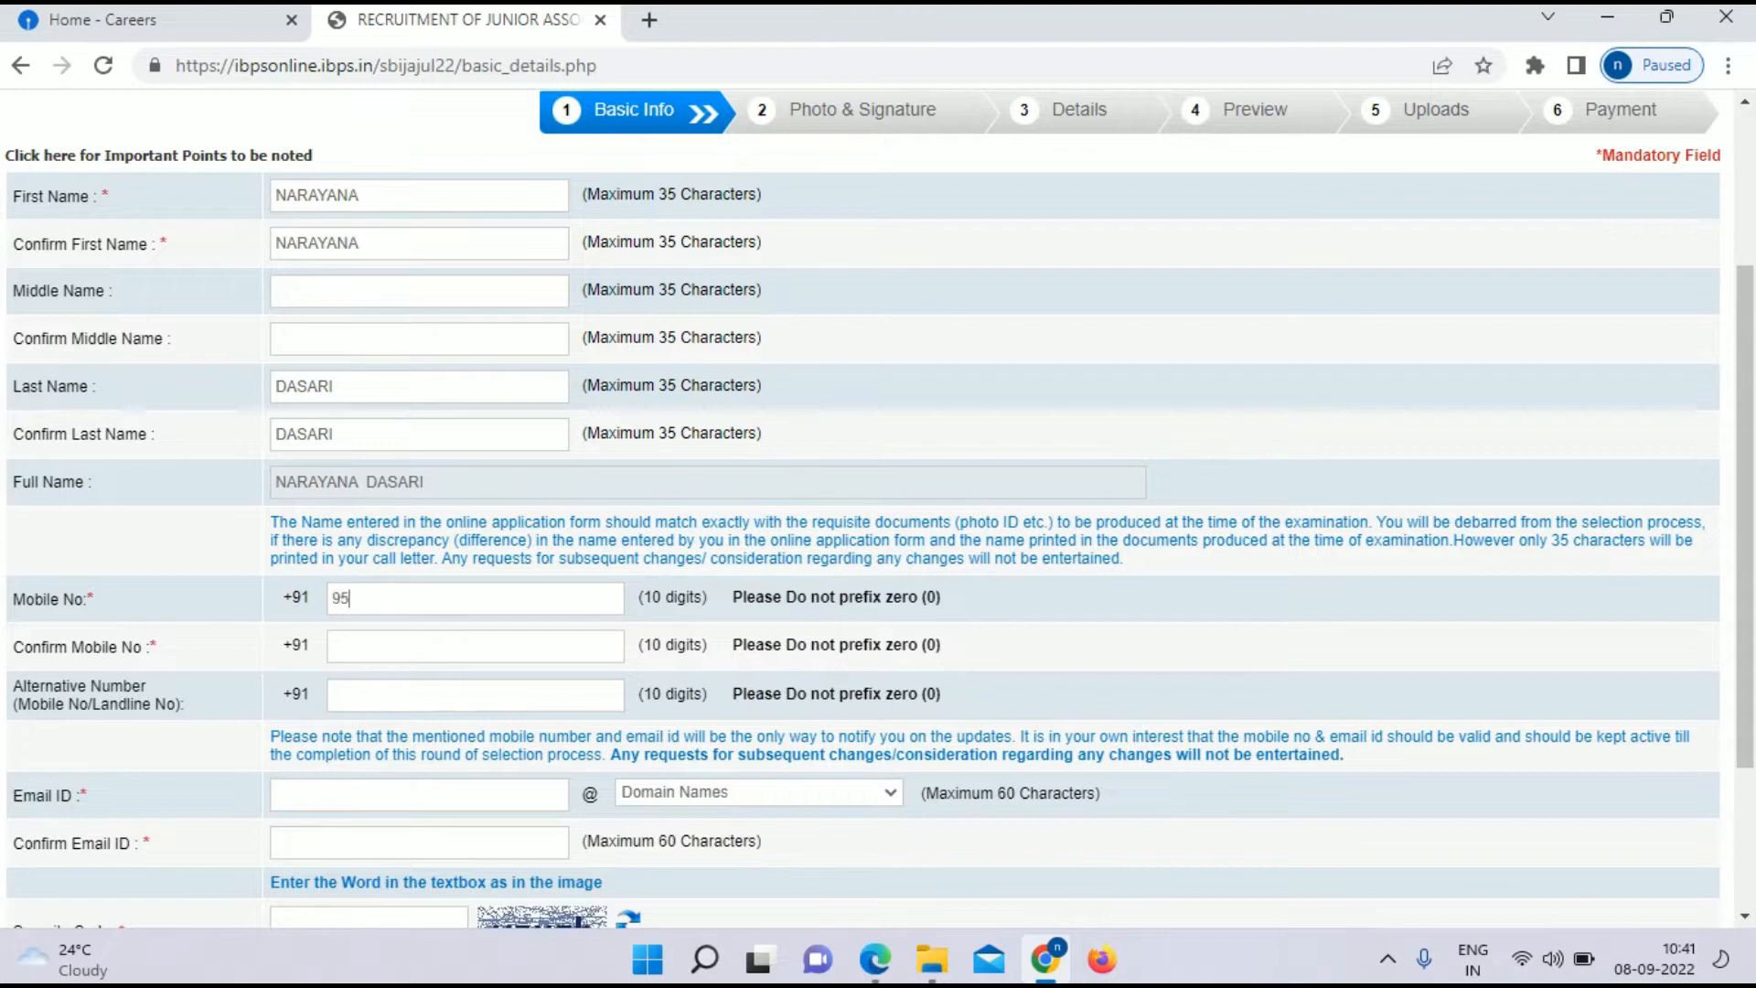
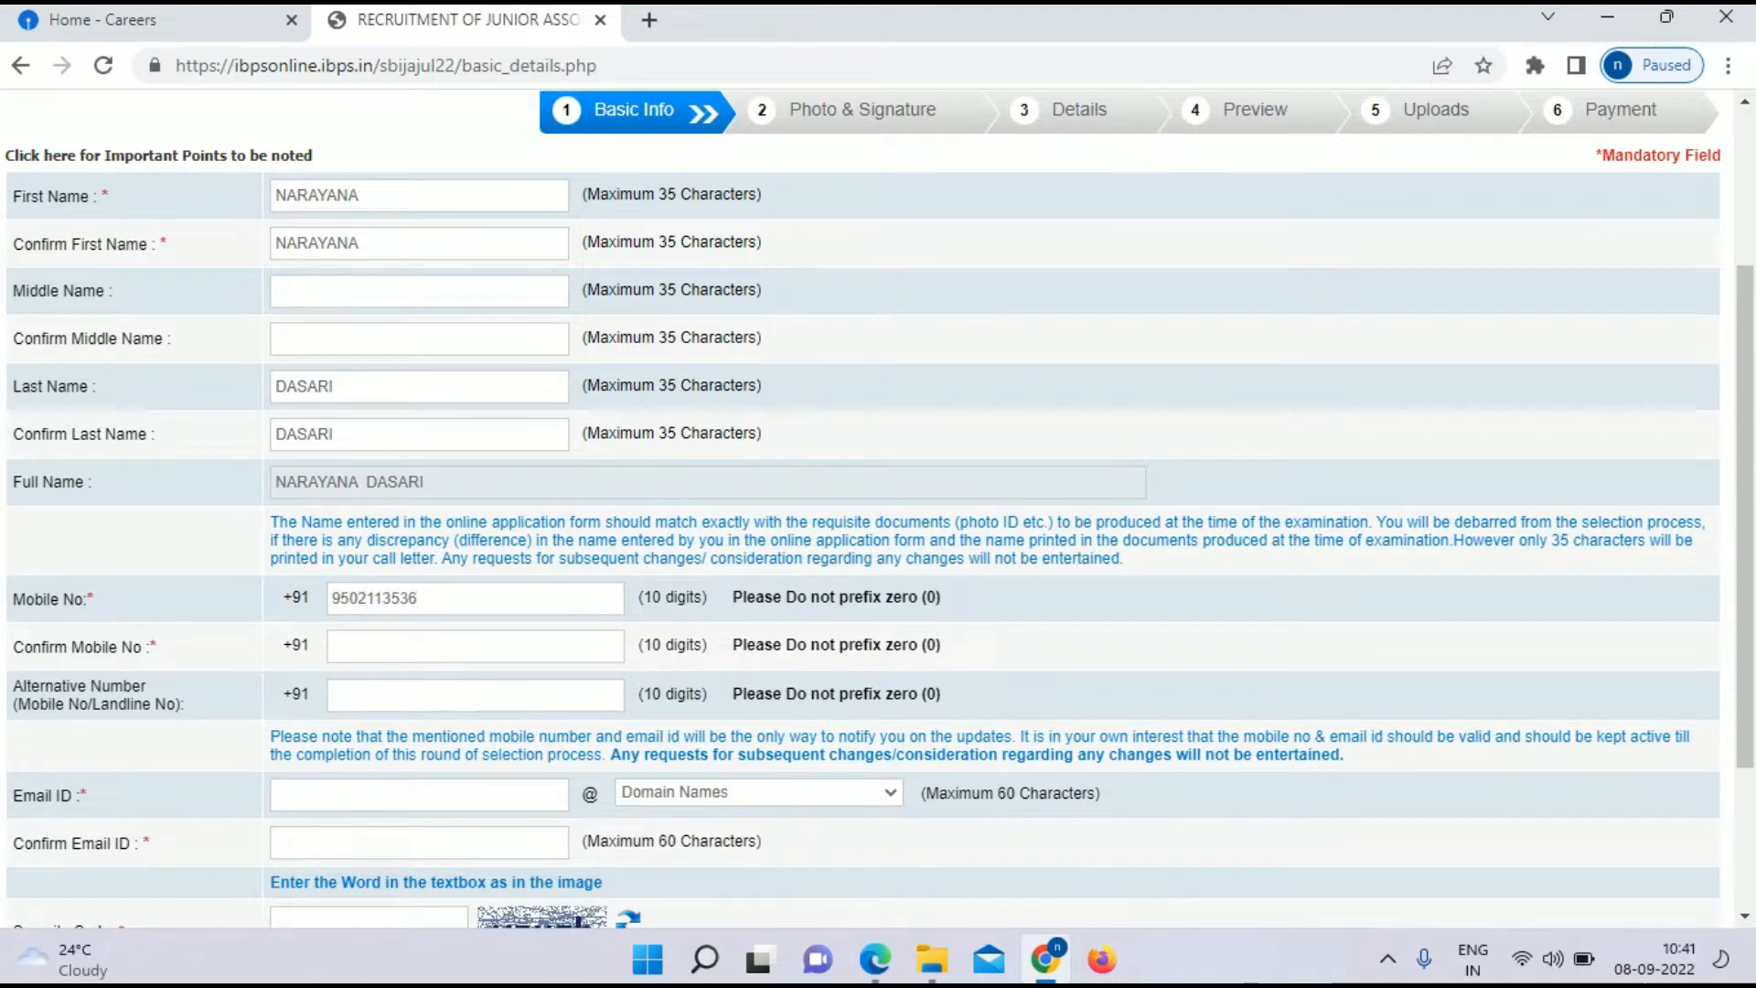
pyautogui.click(475, 646)
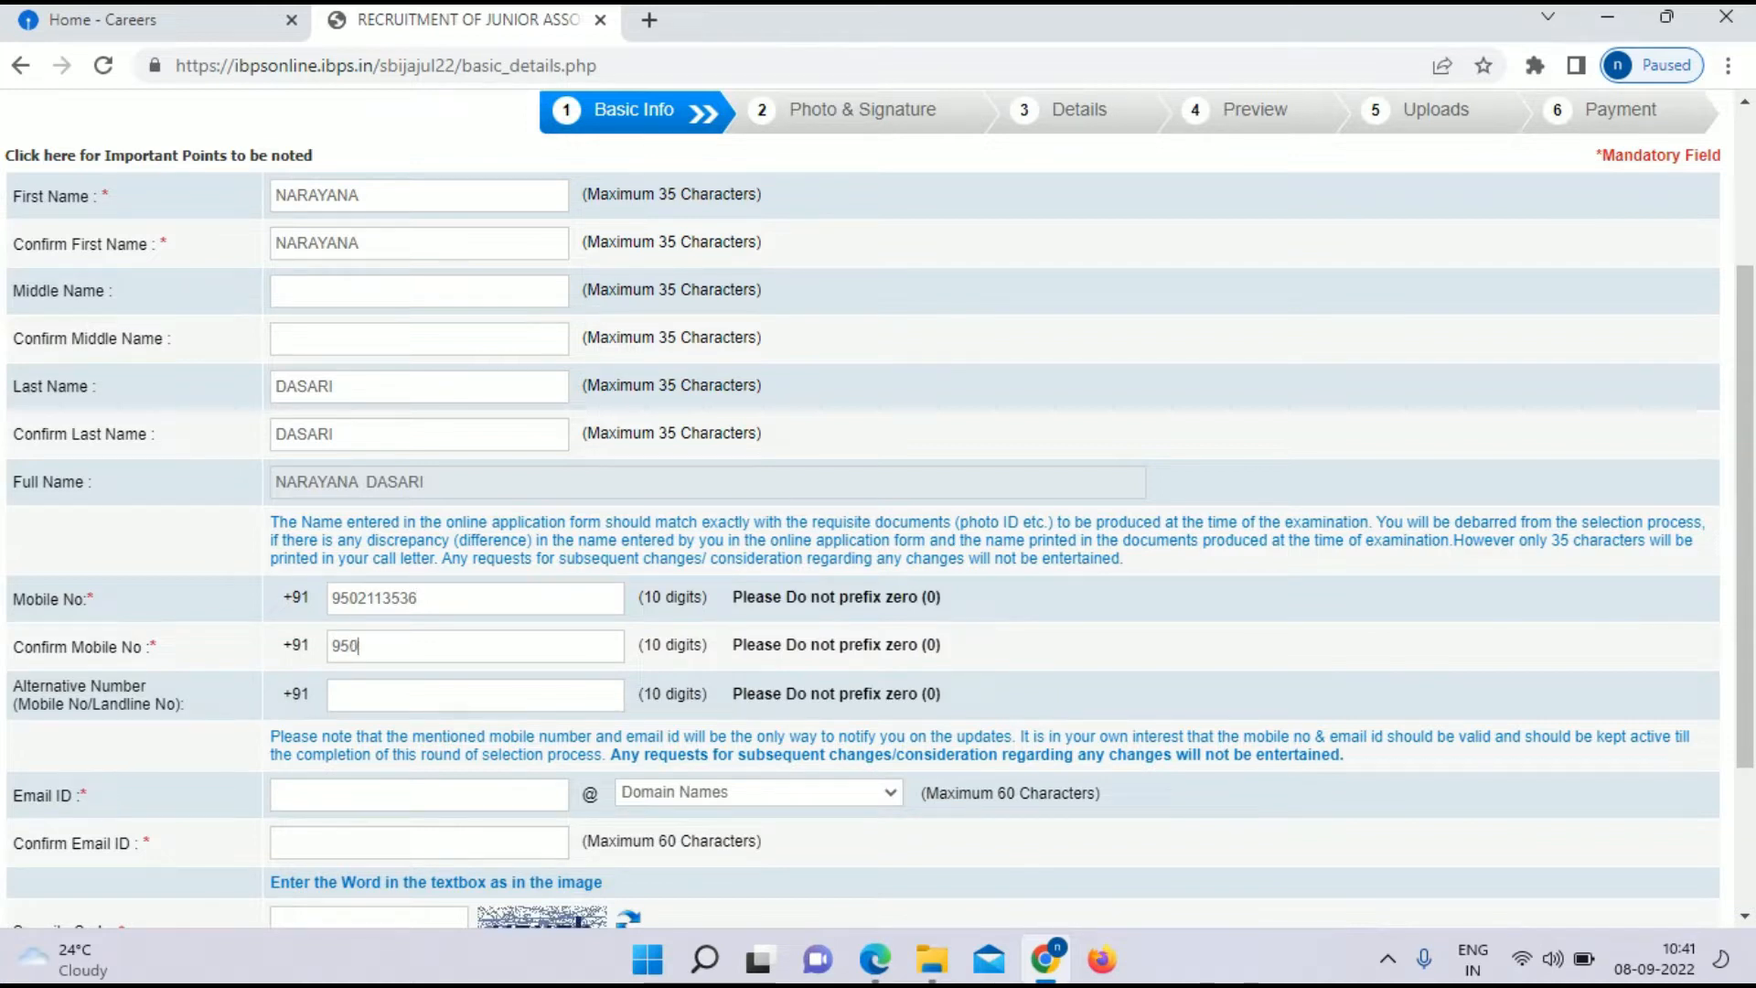
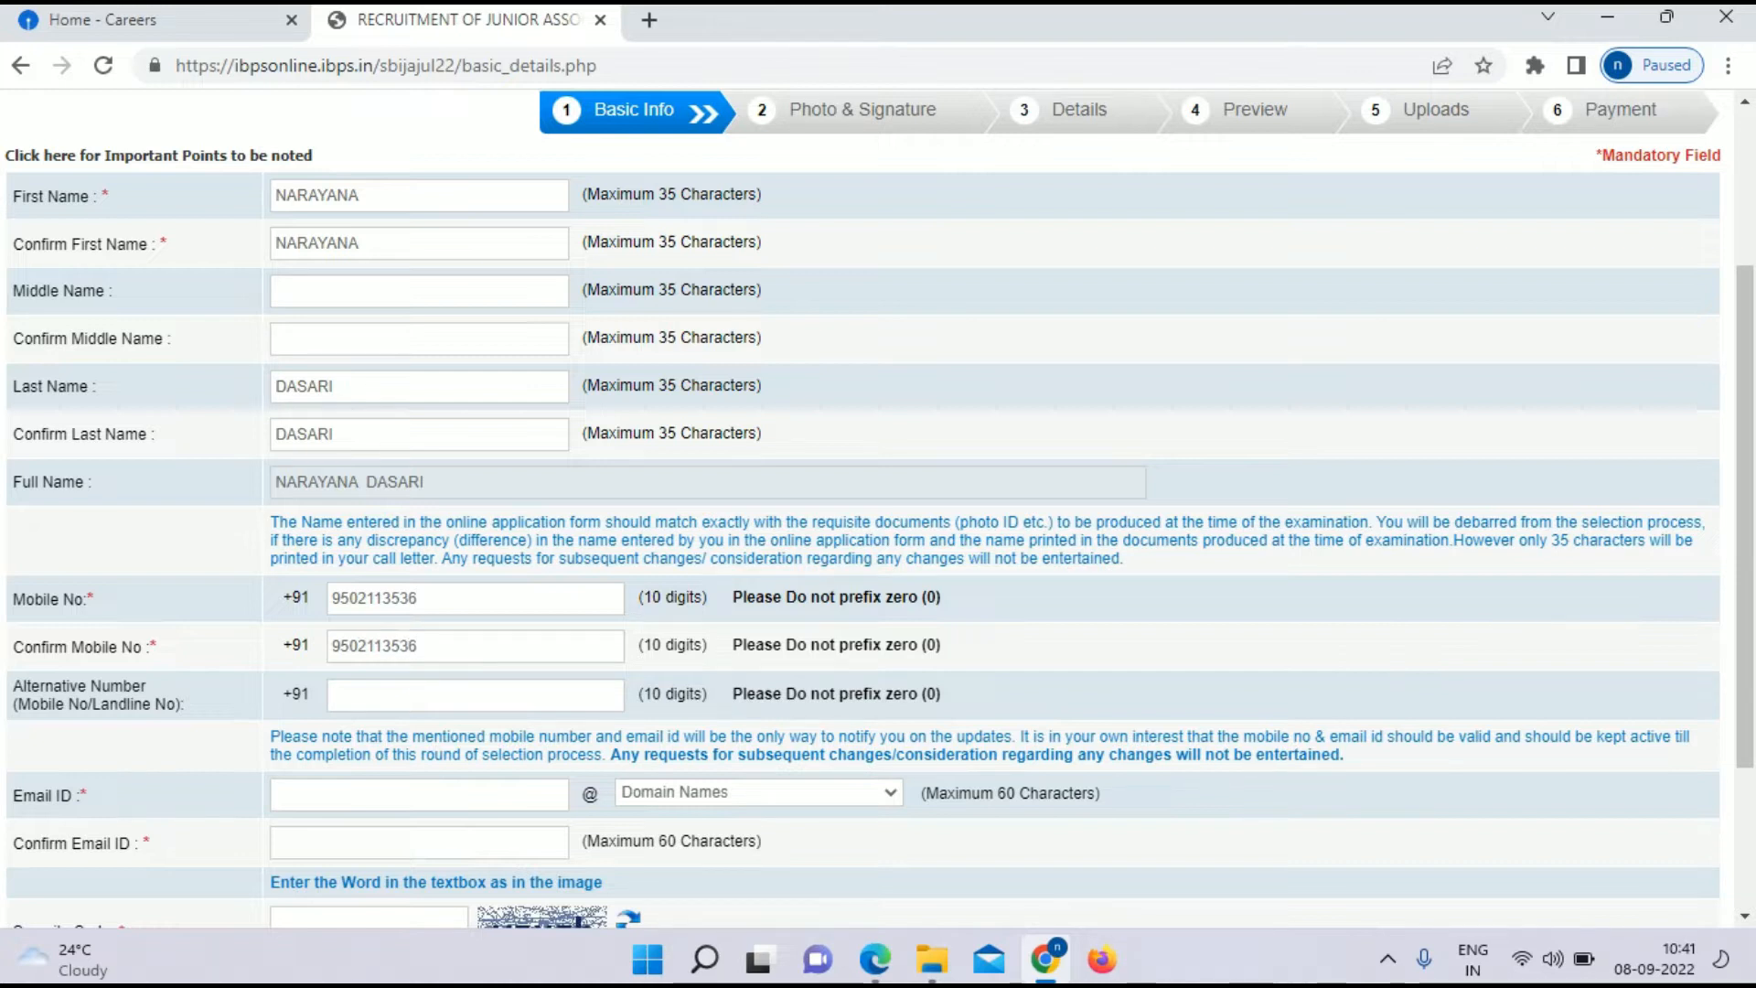
# Step: Enter the candidate's e-mail address and the security code, then Save & Next the Basic Info
pyautogui.scroll(-1, 864, 508)
pyautogui.click(419, 666)
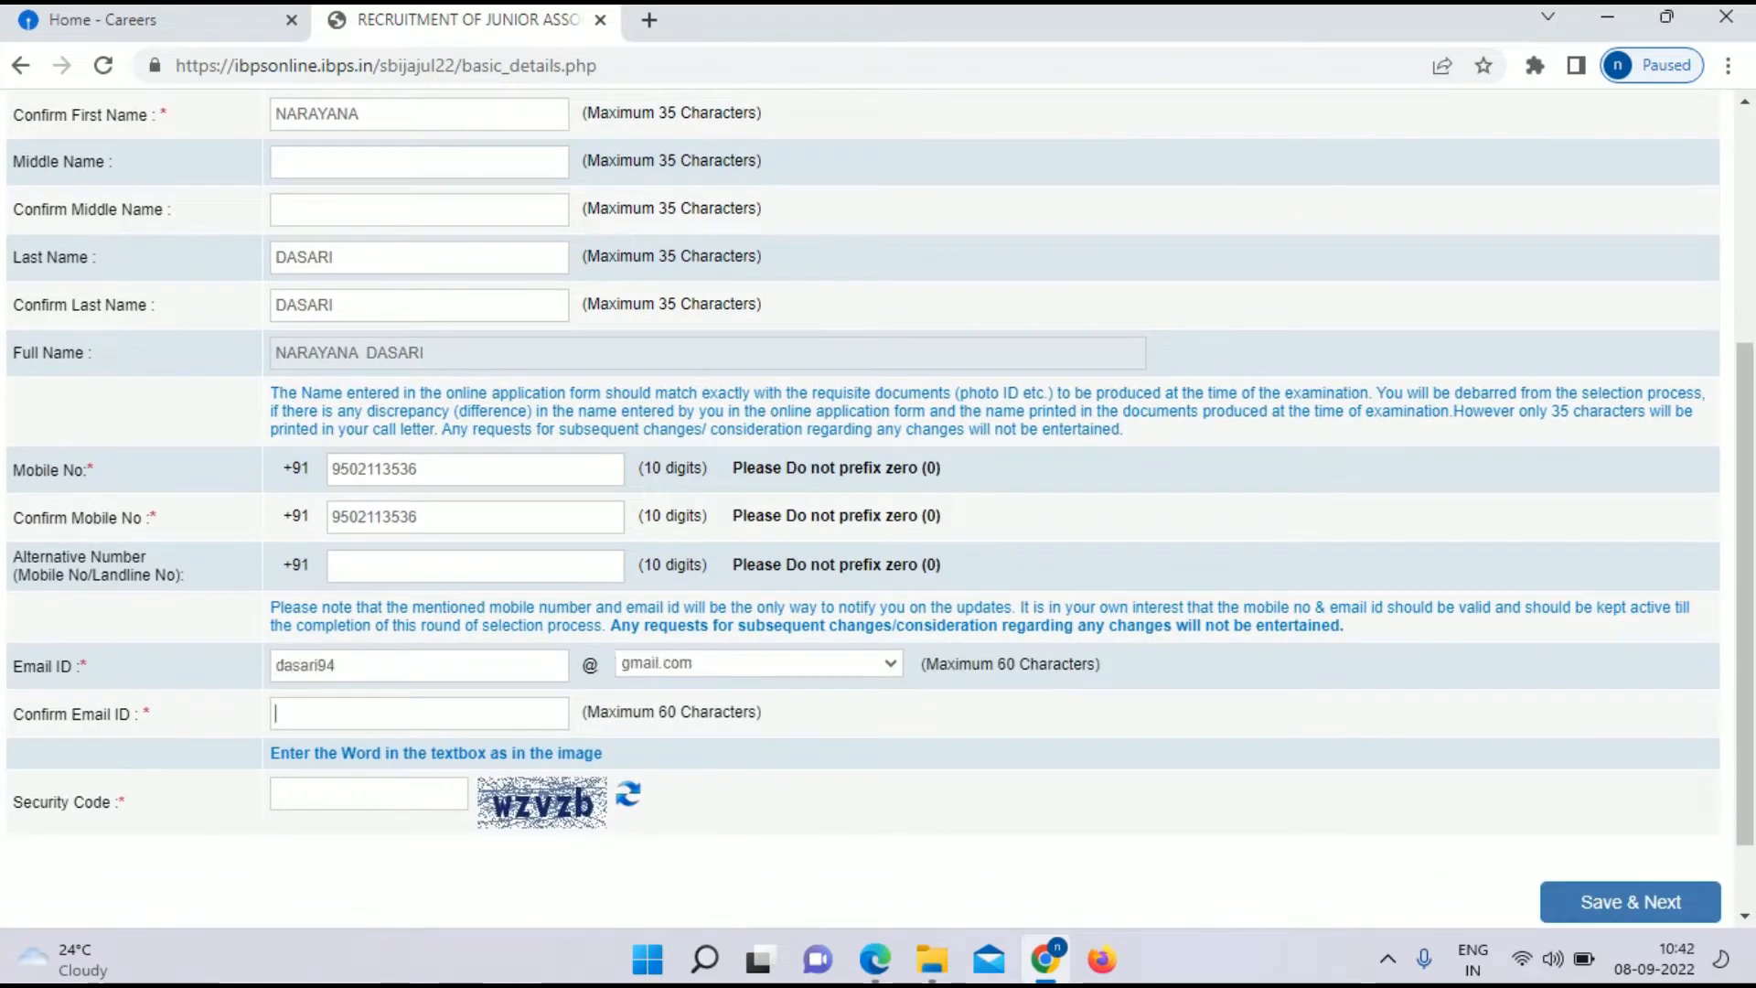
pyautogui.write('w')
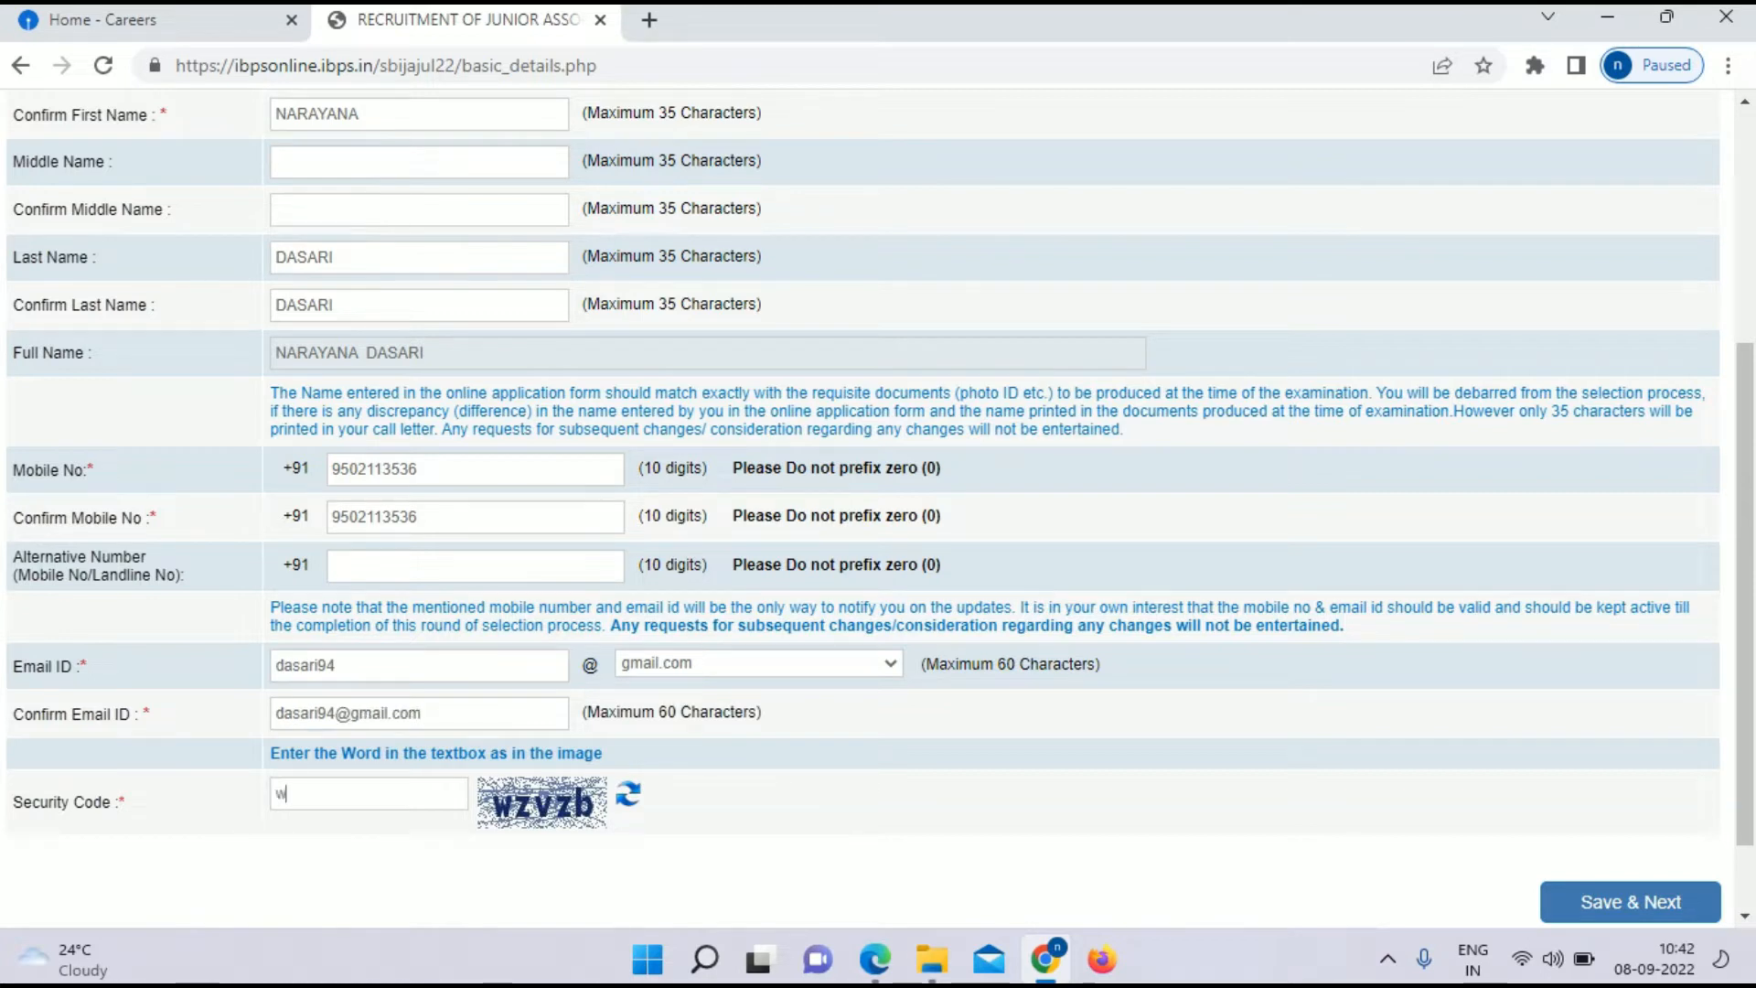
pyautogui.write('zvzb')
pyautogui.scroll(-2, 862, 536)
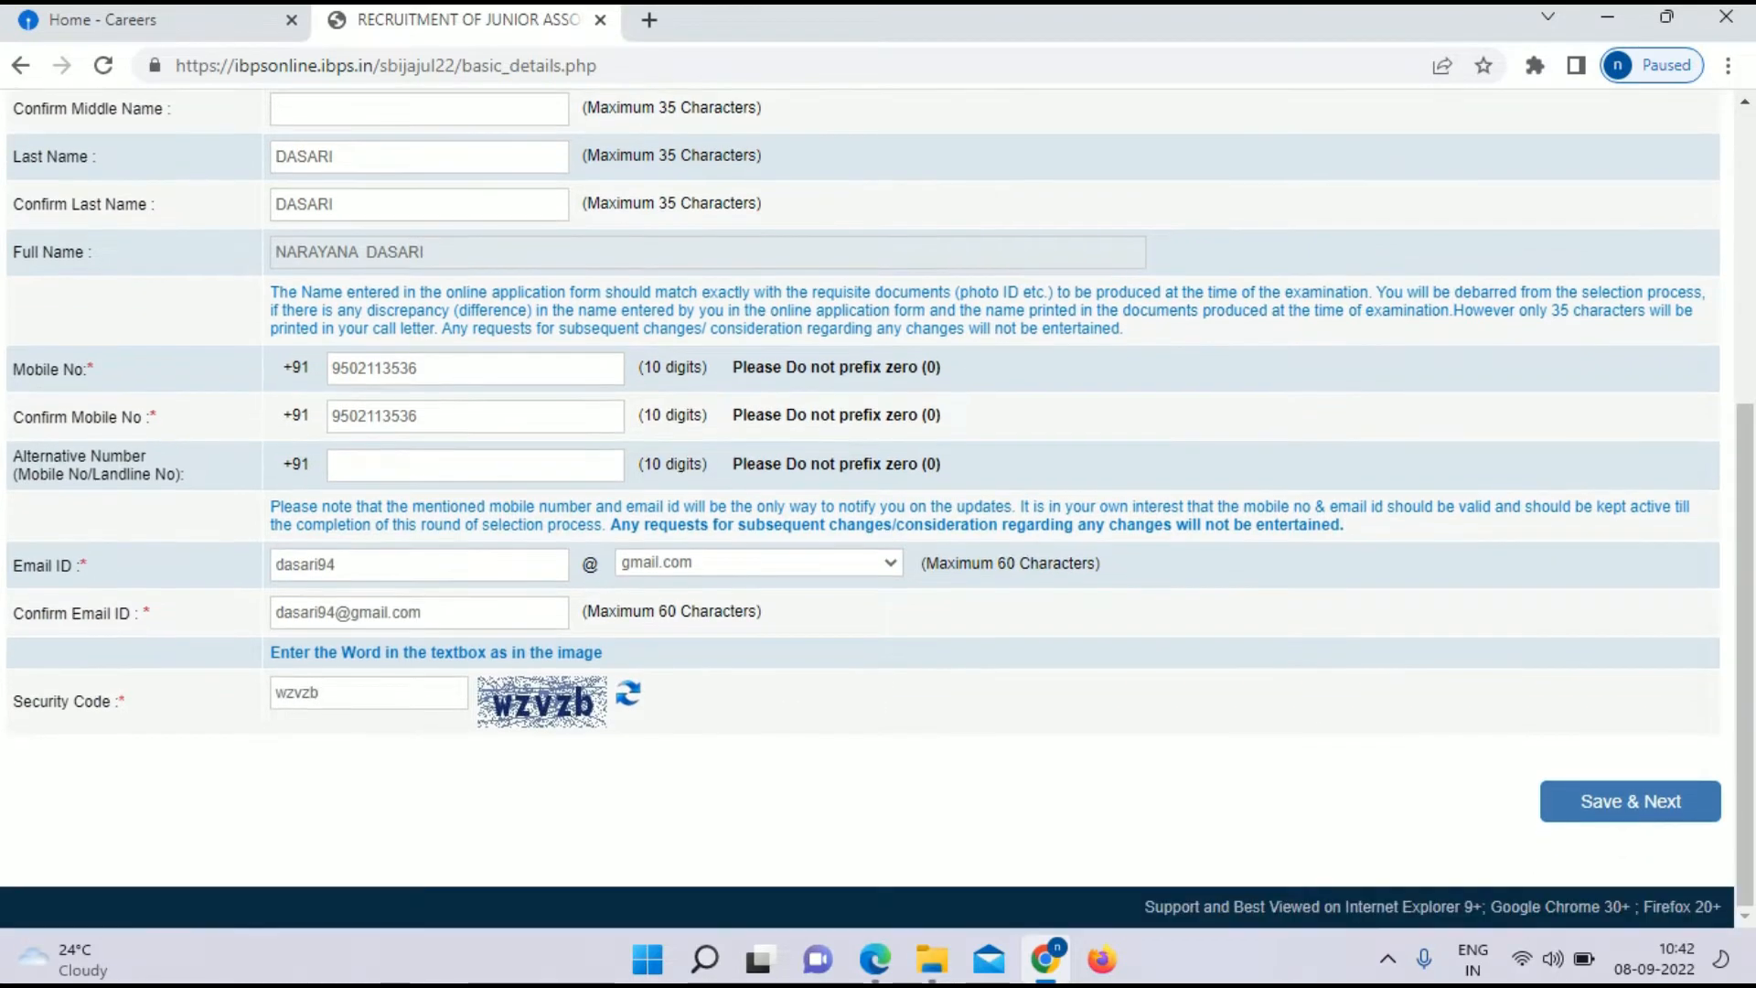
pyautogui.click(1630, 801)
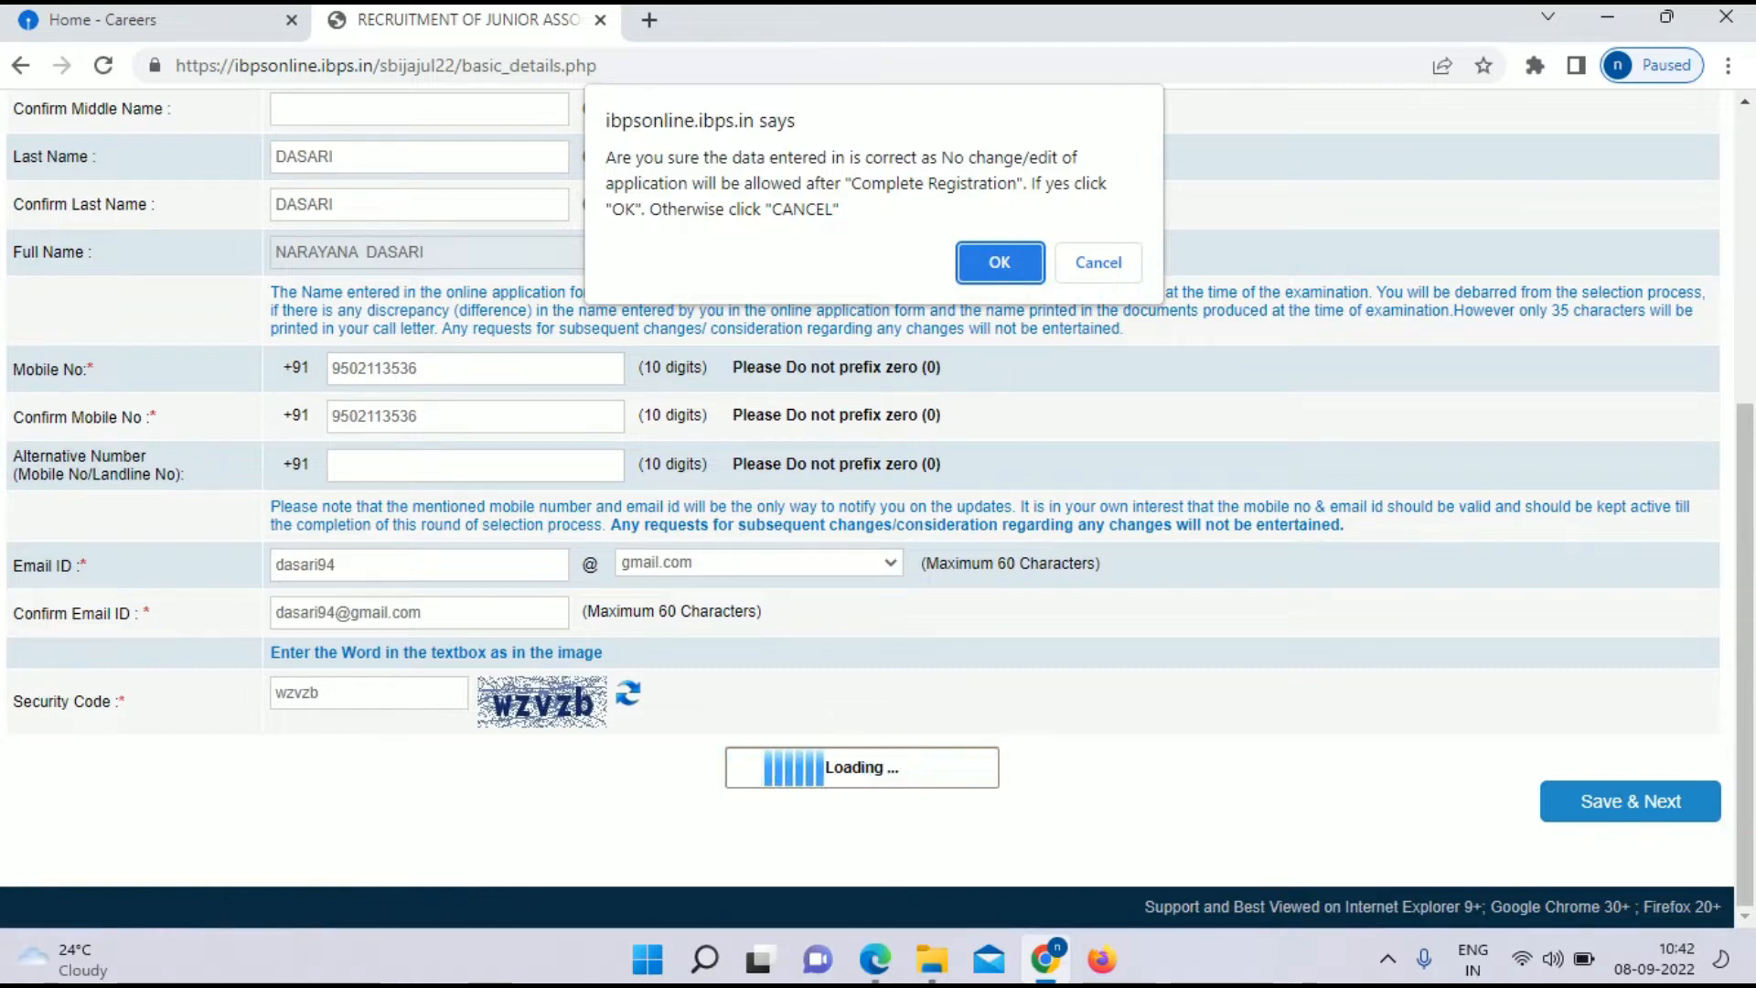
# Step: Accept the details confirmation to get a provisional registration and begin the photograph upload
pyautogui.press('Return')
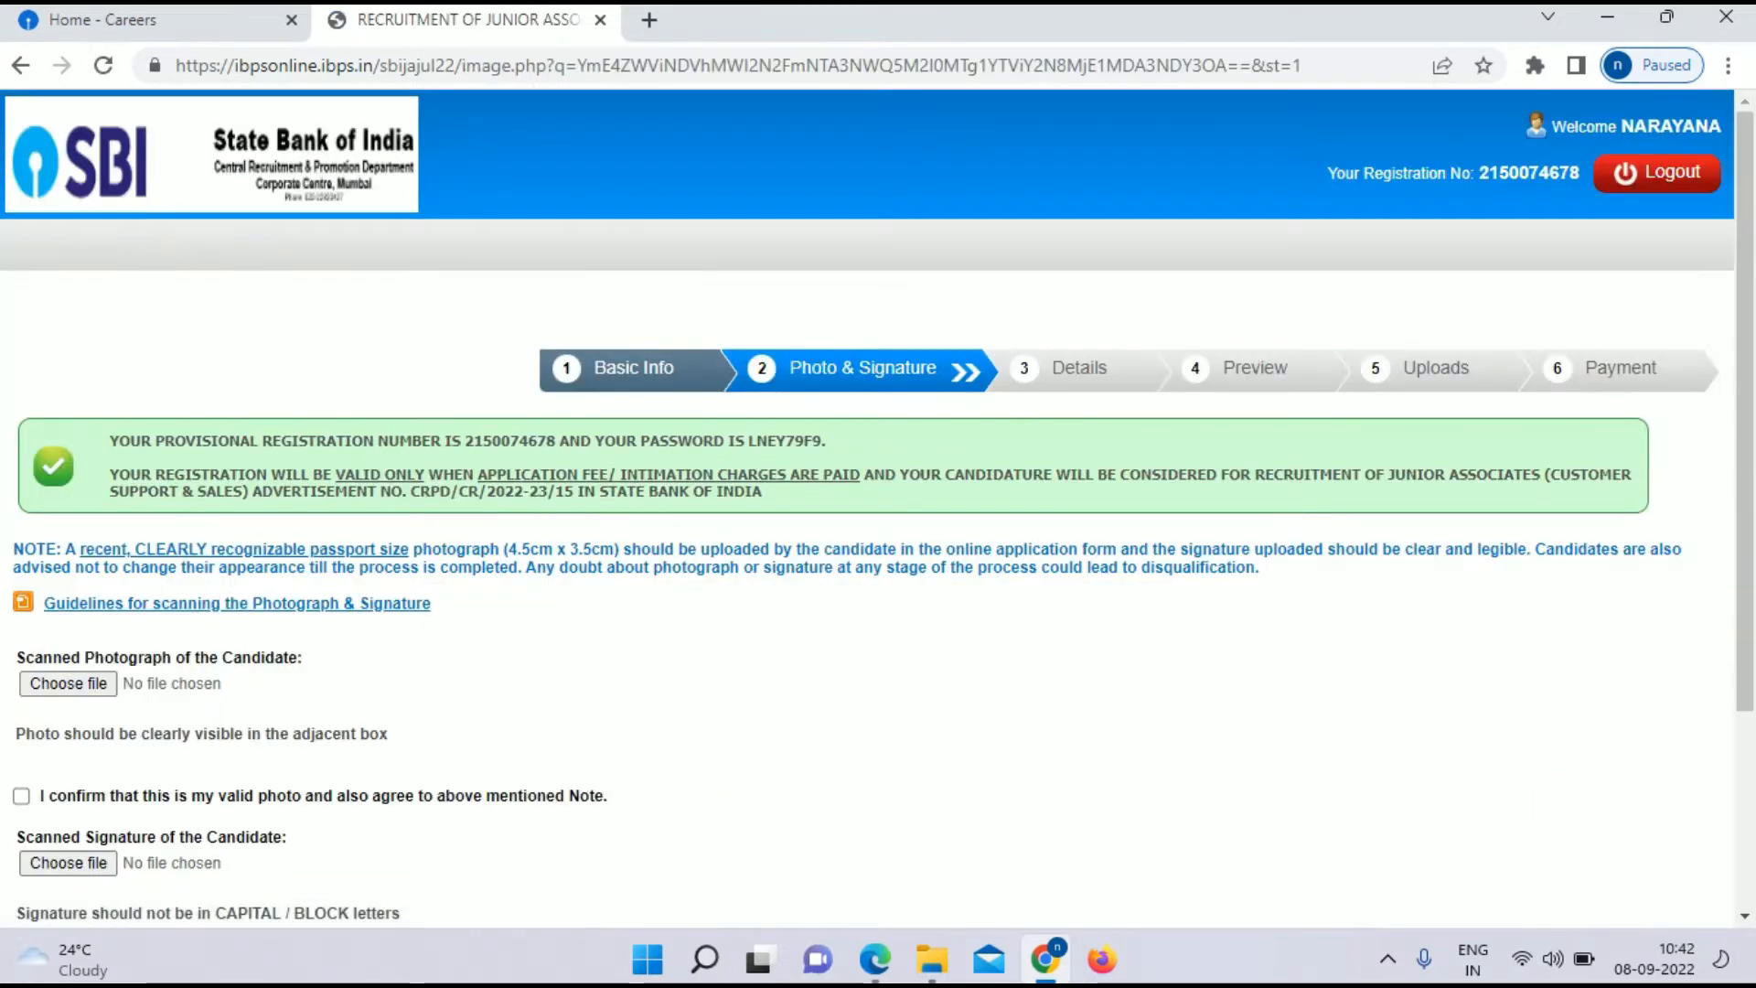
pyautogui.scroll(-1, 867, 509)
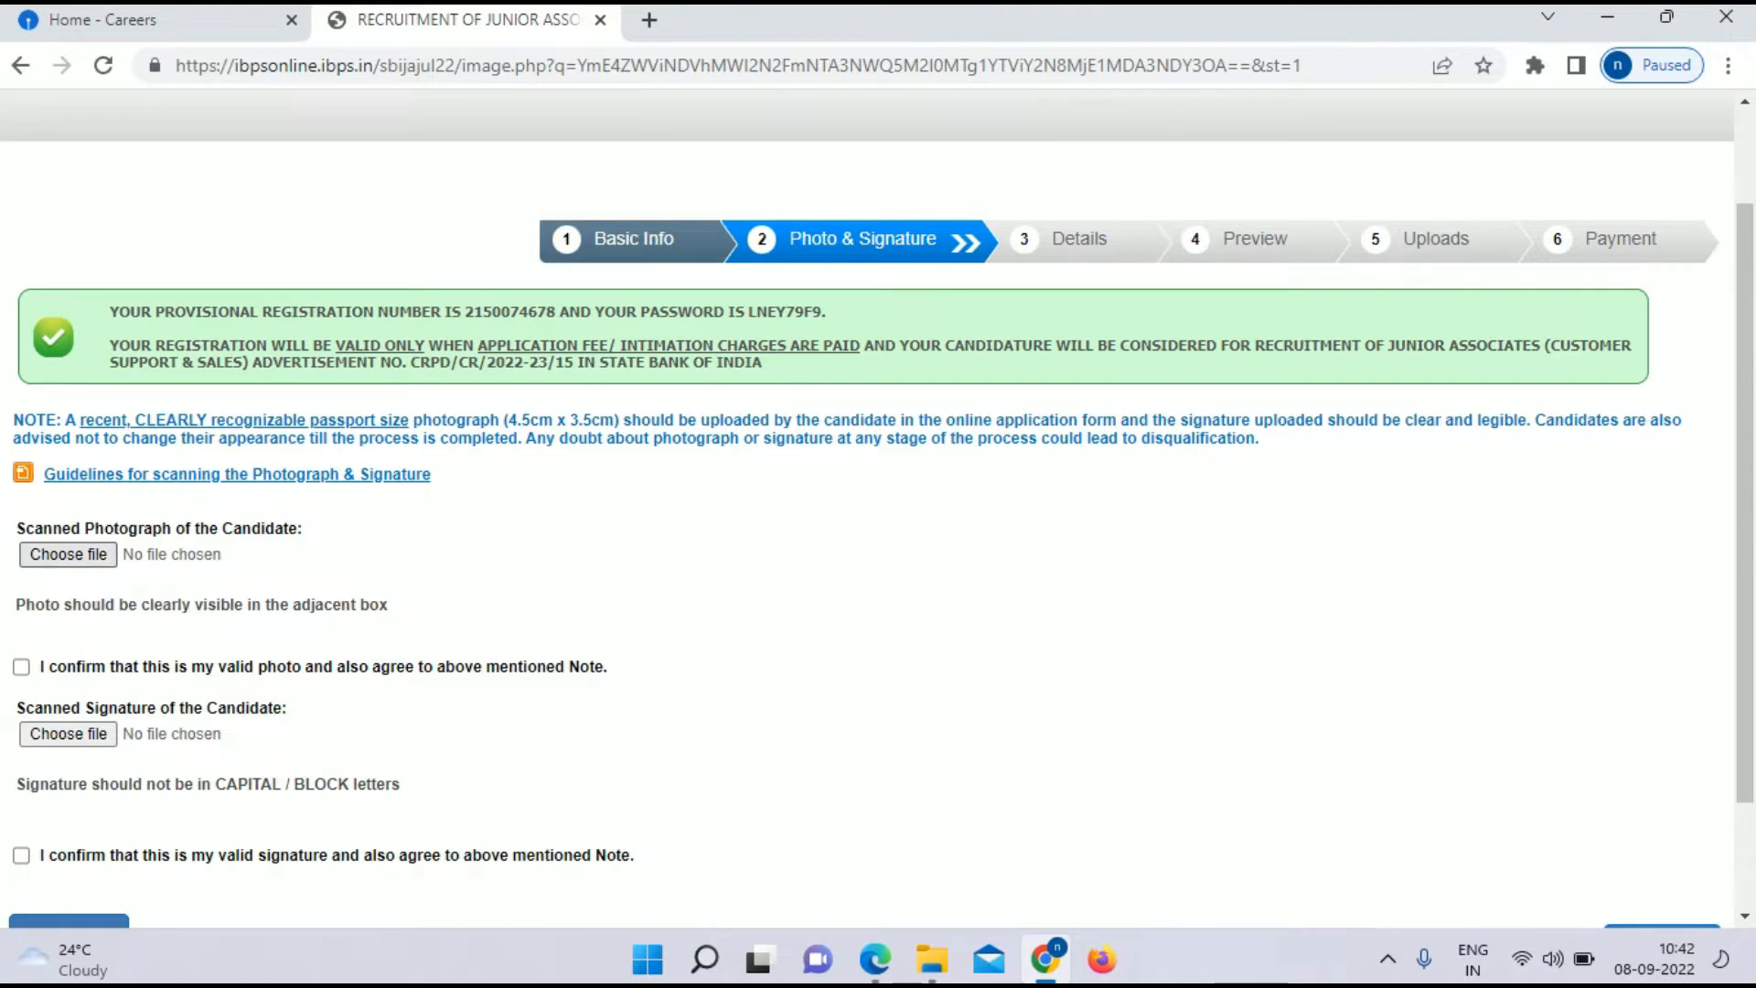
pyautogui.click(68, 554)
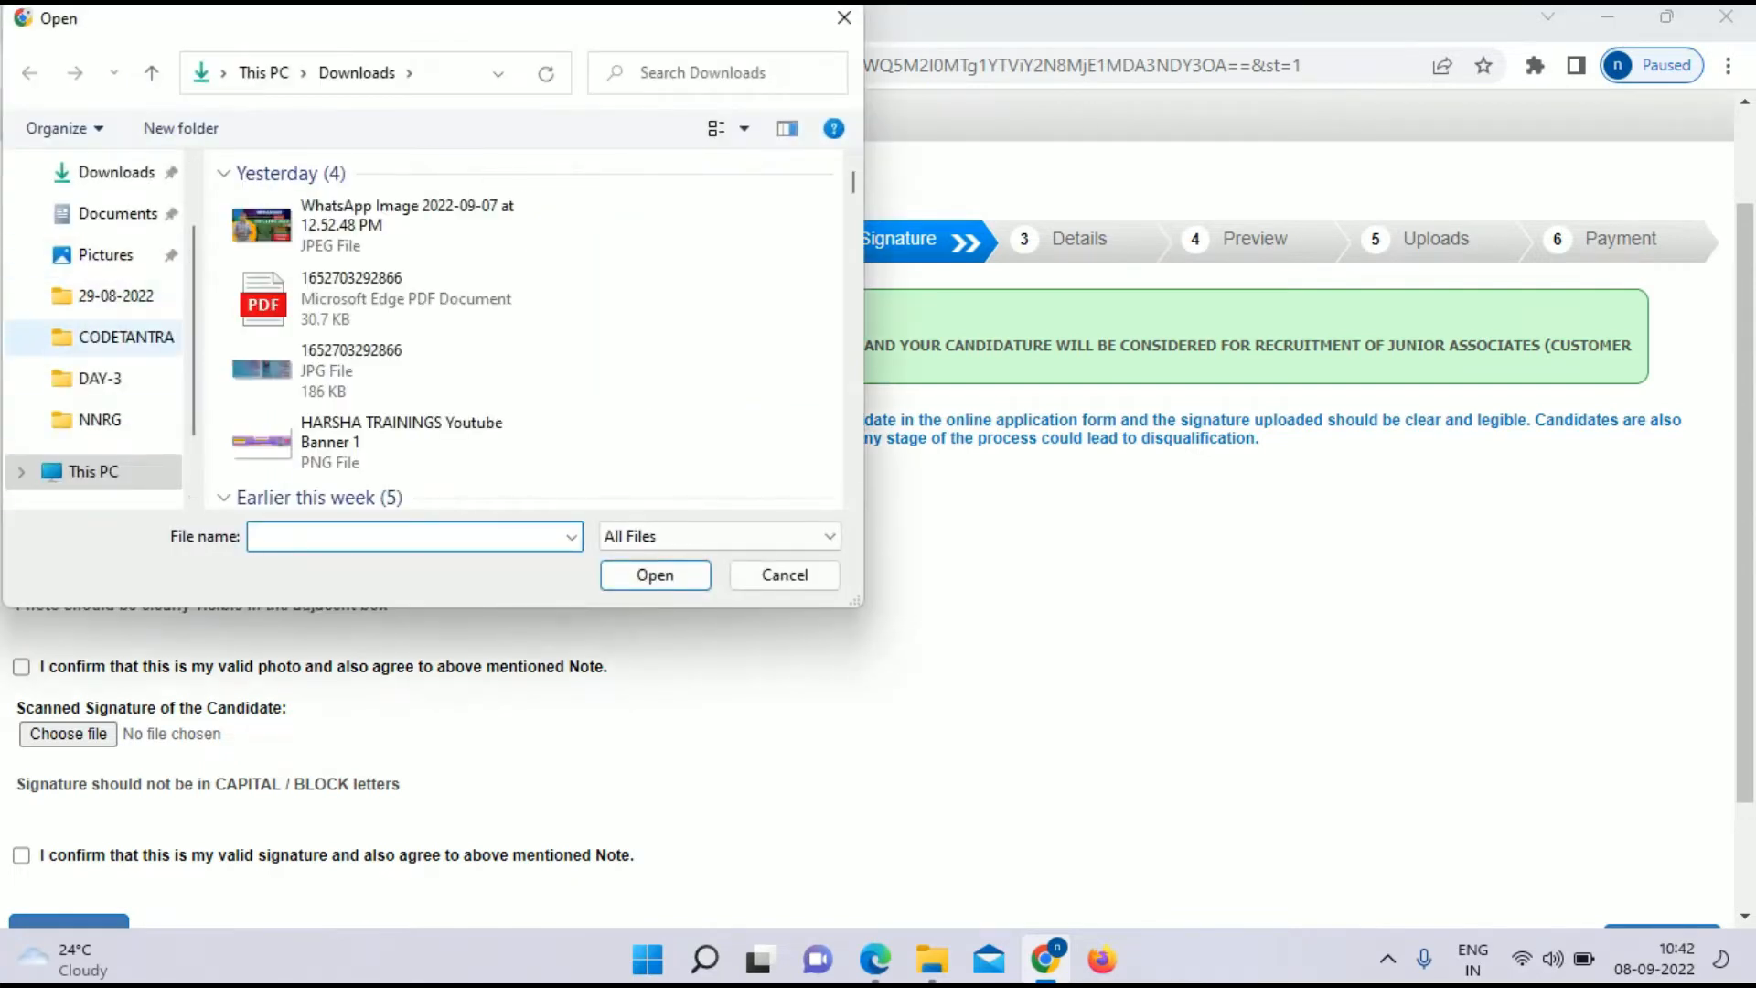
# Step: Browse to the candidate's personal folder on New Volume (E:)
pyautogui.scroll(-3, 101, 393)
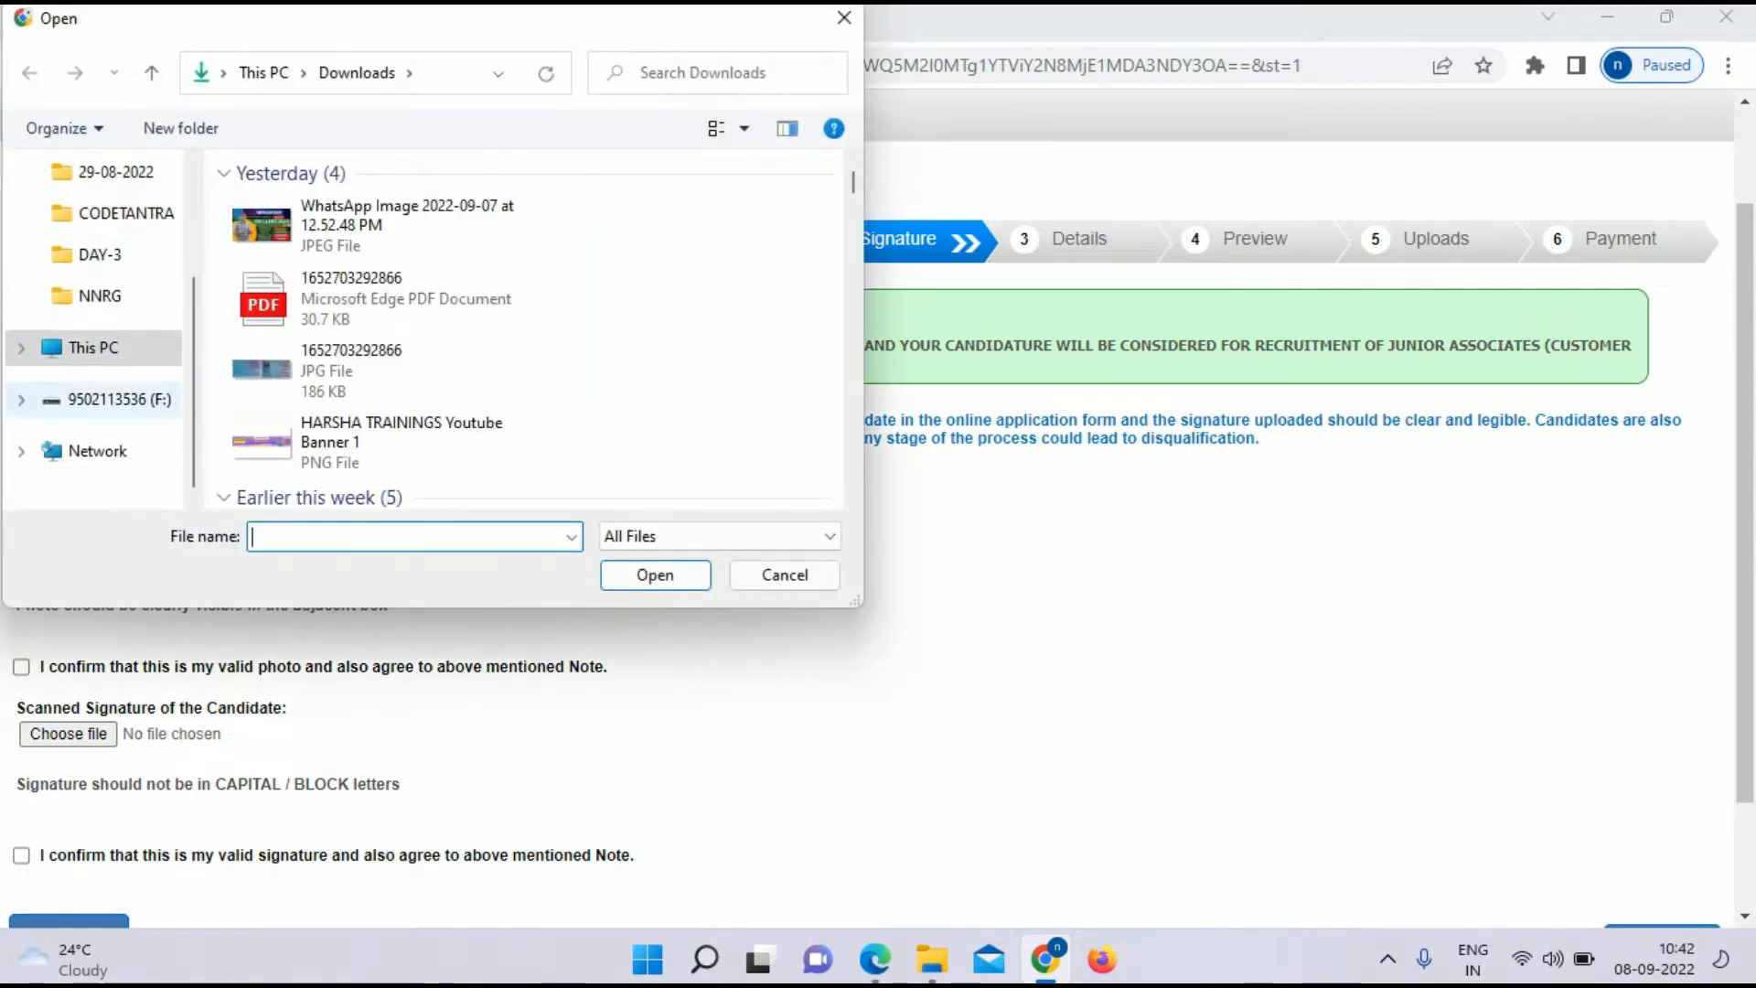
pyautogui.scroll(5, 101, 366)
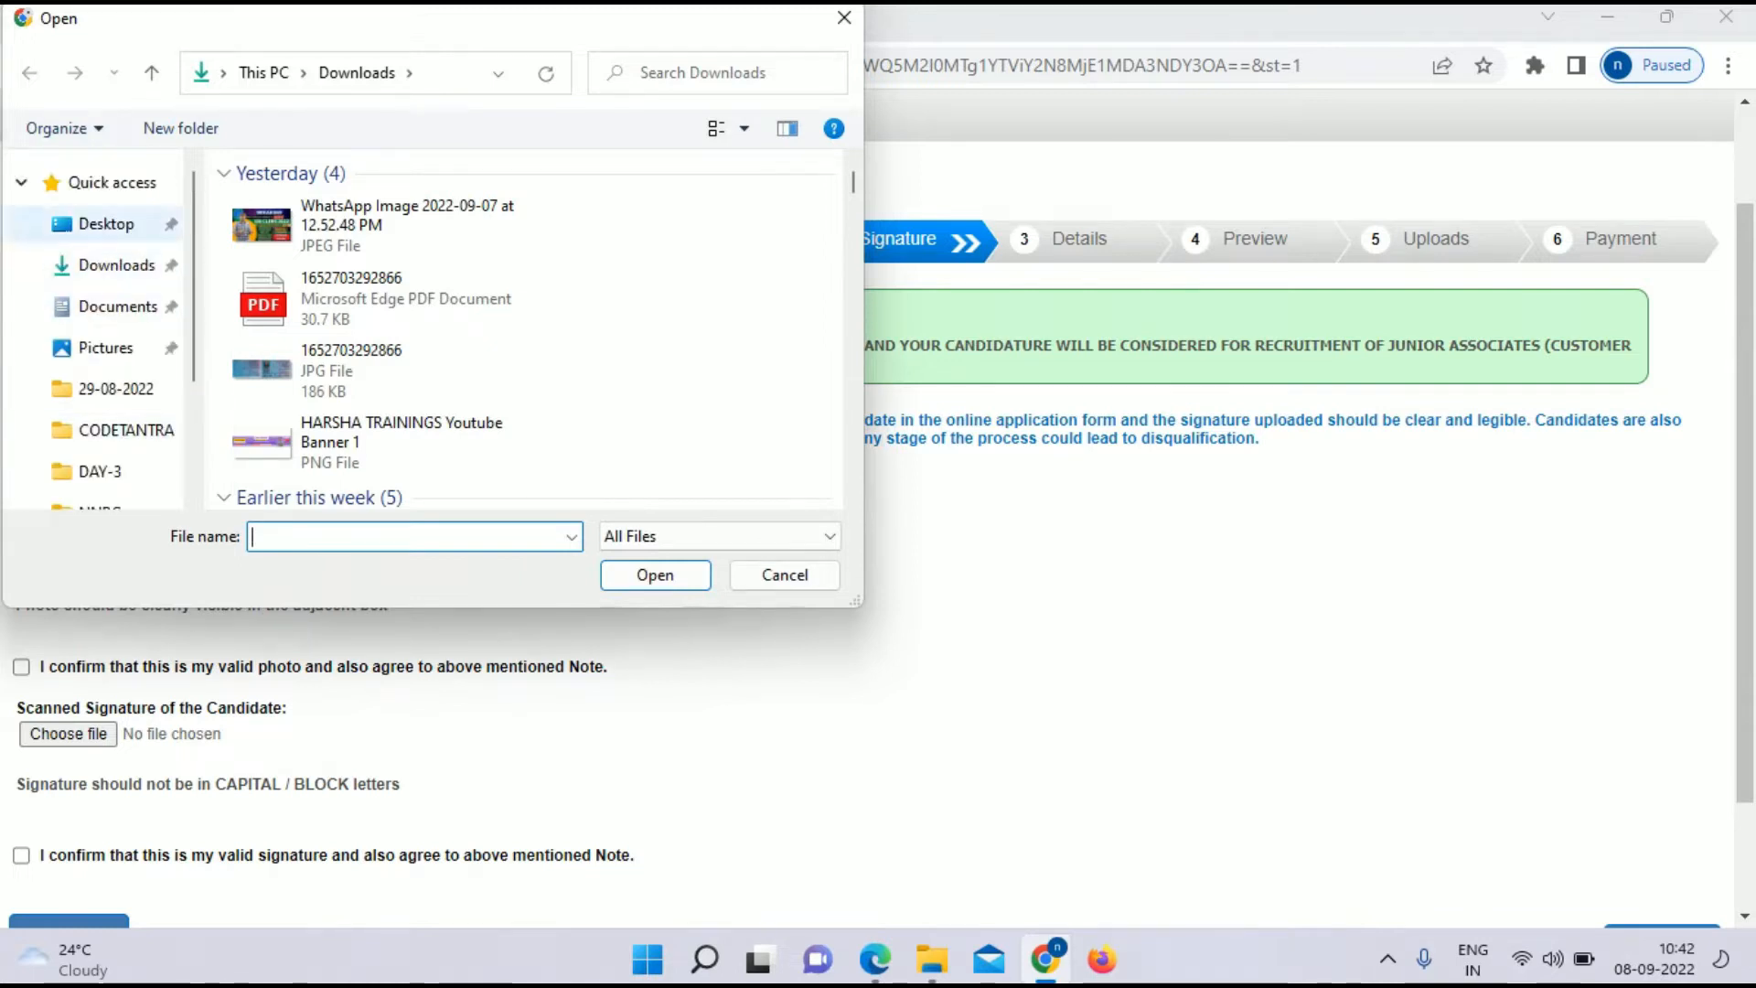
pyautogui.click(302, 73)
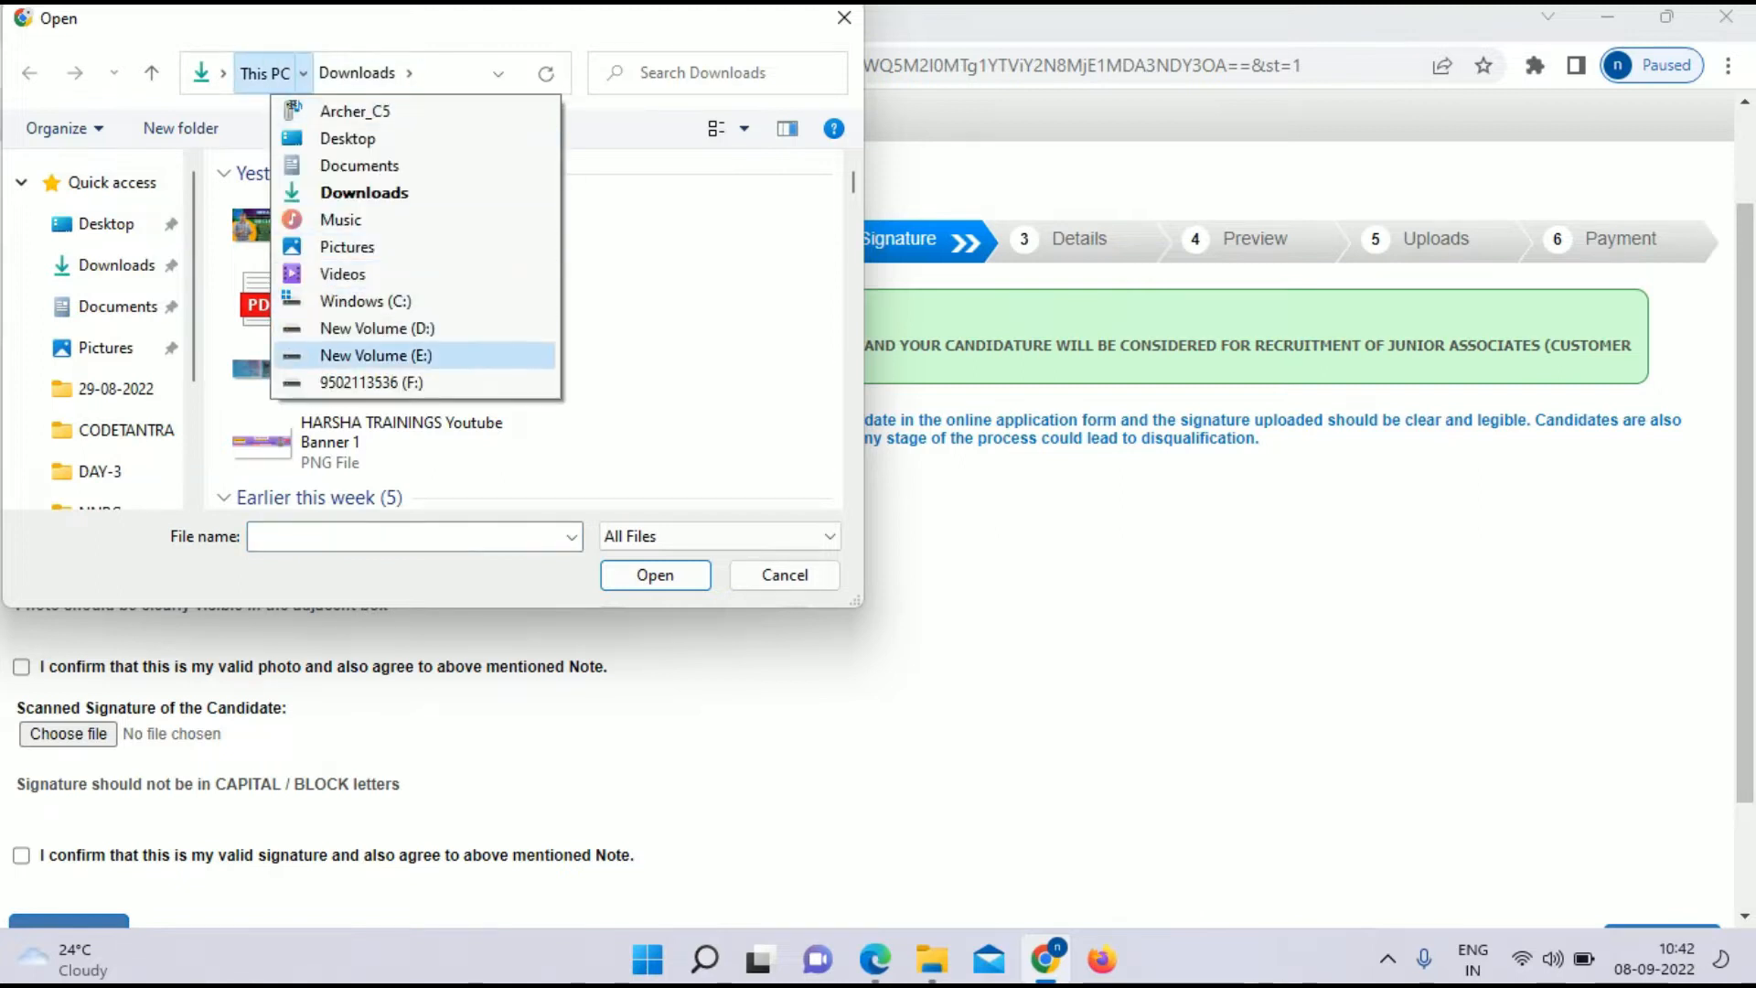
pyautogui.click(375, 355)
pyautogui.scroll(-1, 366, 403)
pyautogui.doubleClick(298, 387)
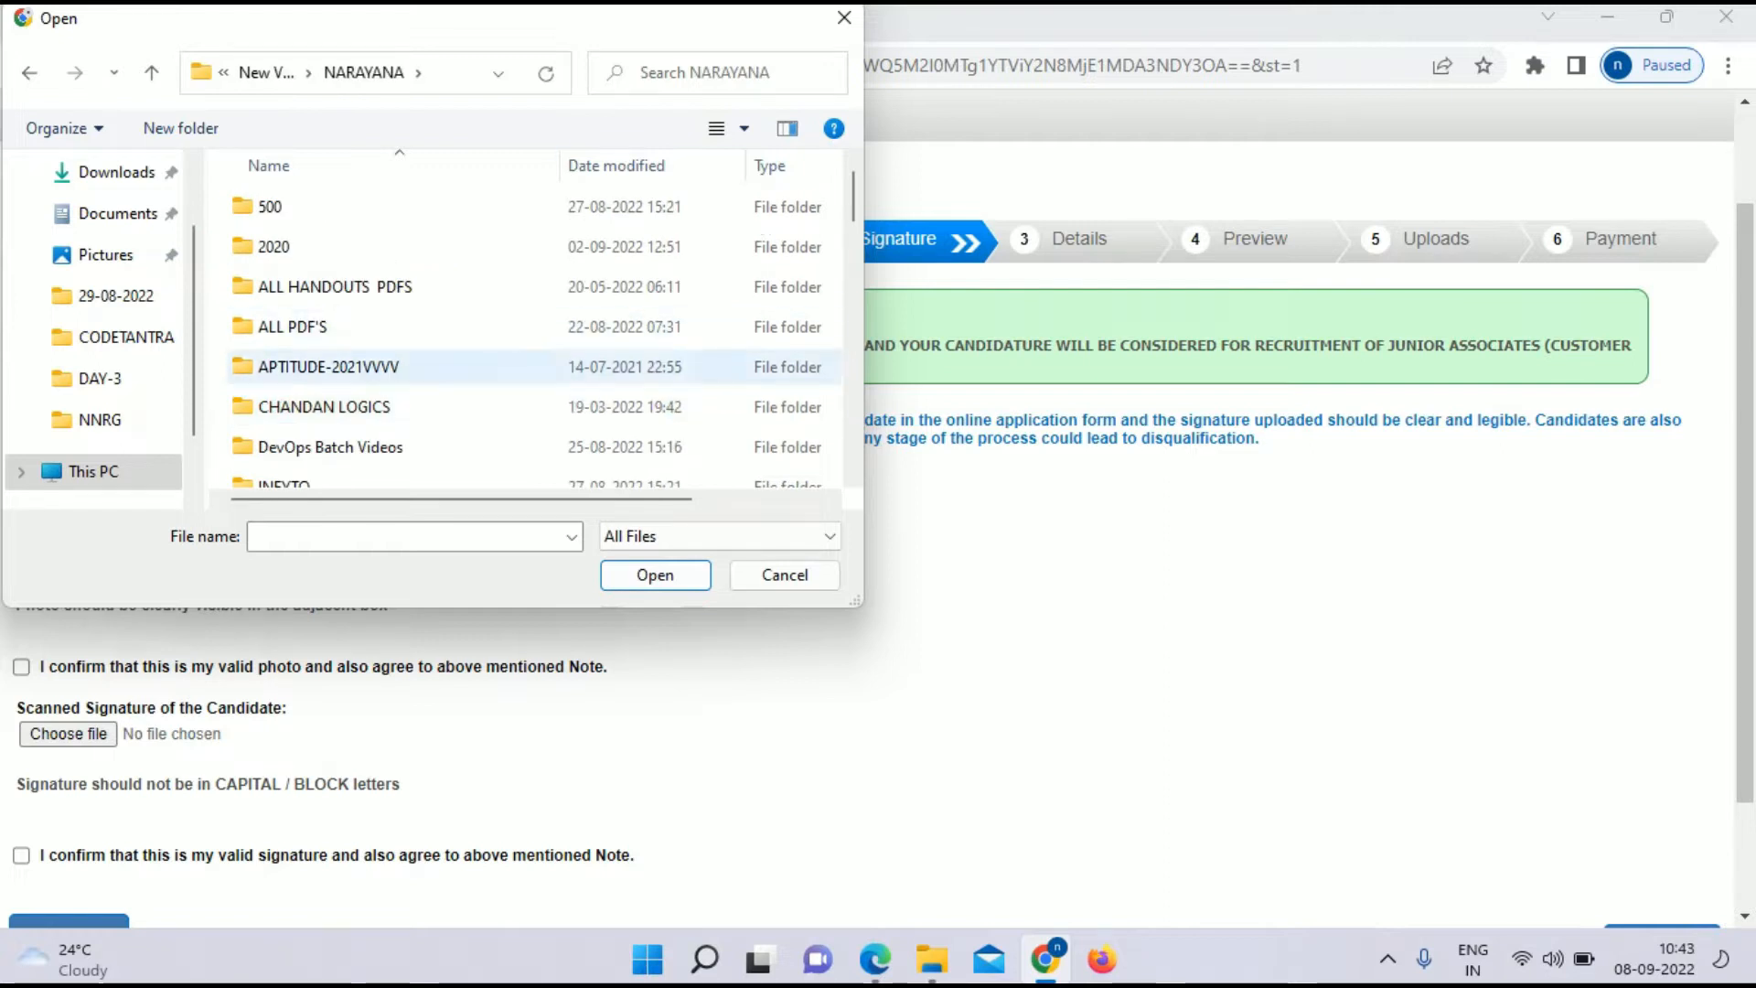
# Step: Upload the photo file and tick the confirmation that it is the valid photograph
pyautogui.scroll(-5, 535, 348)
pyautogui.scroll(-6, 535, 348)
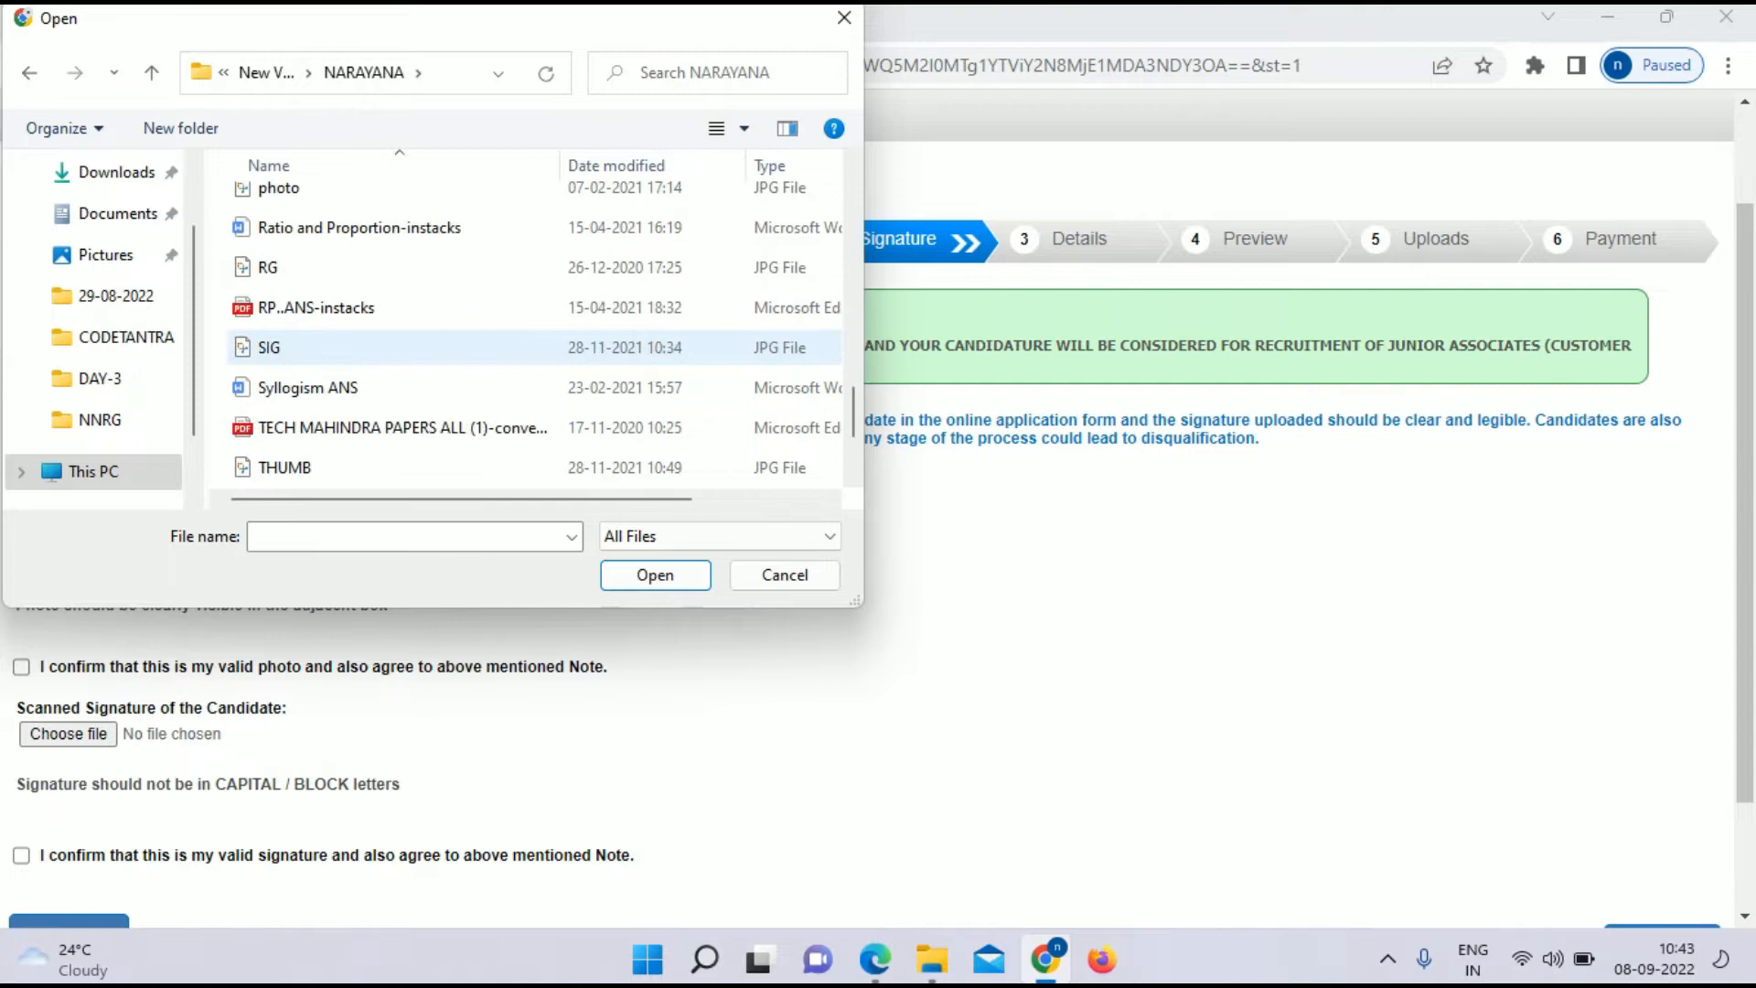
pyautogui.scroll(1, 366, 347)
pyautogui.doubleClick(279, 279)
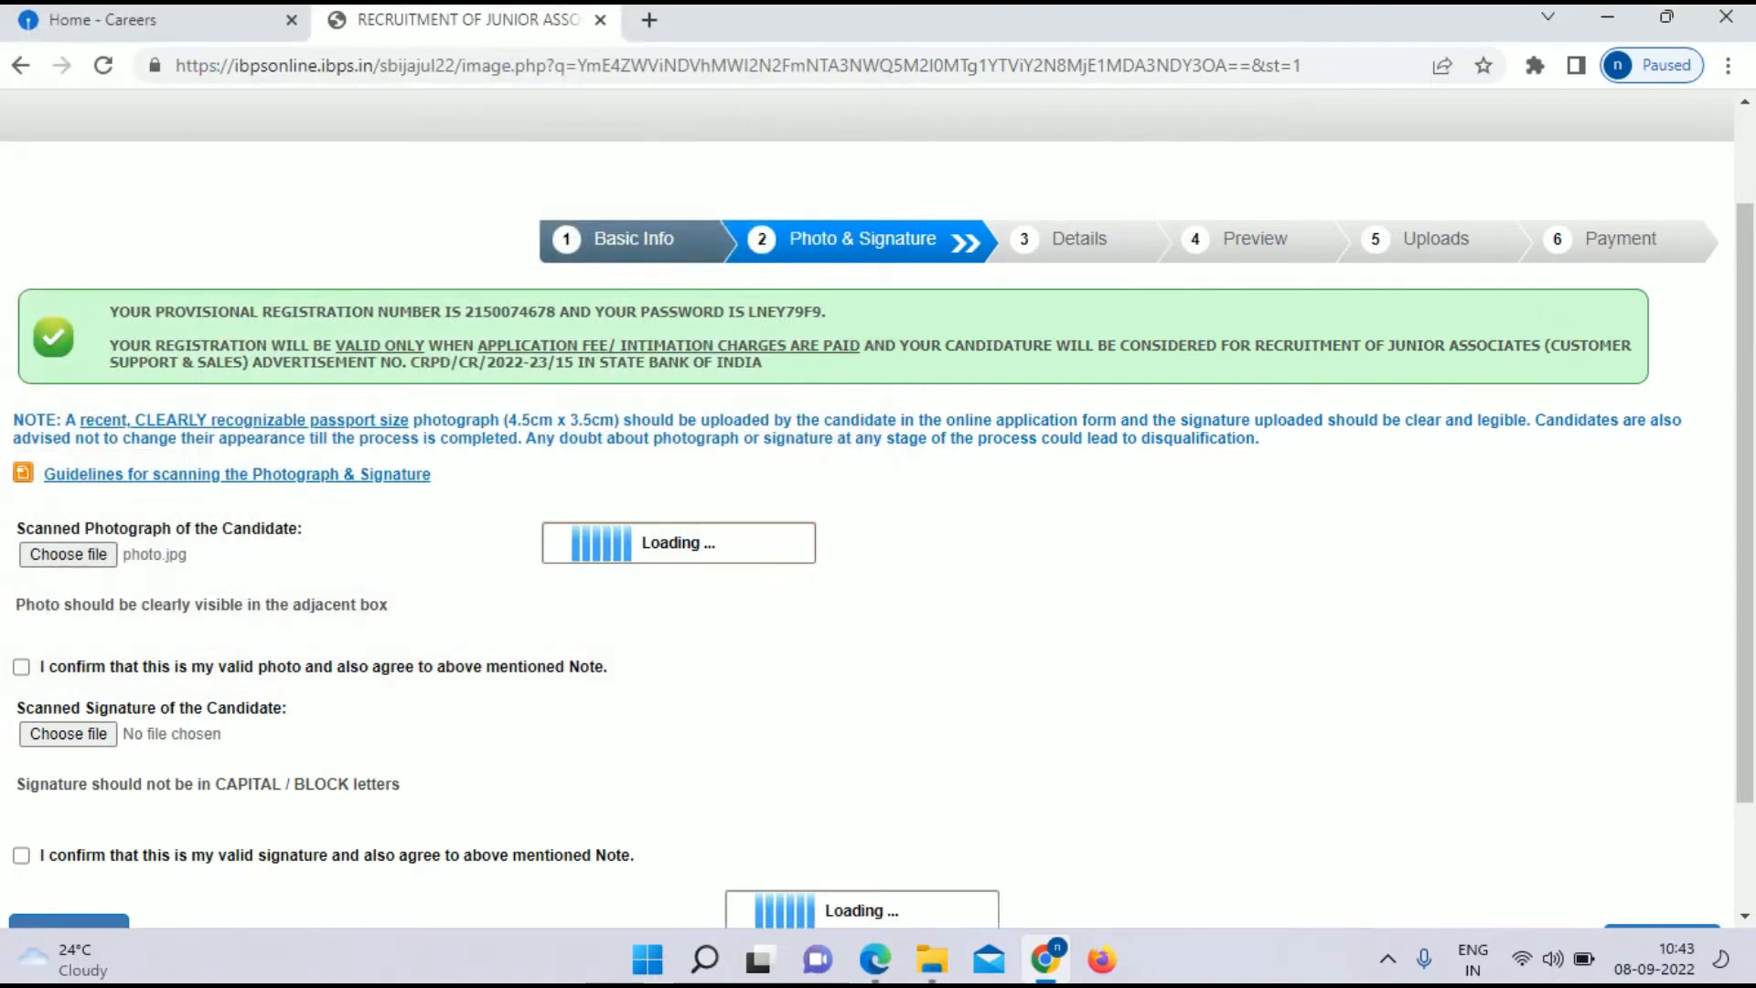
pyautogui.scroll(-3, 878, 503)
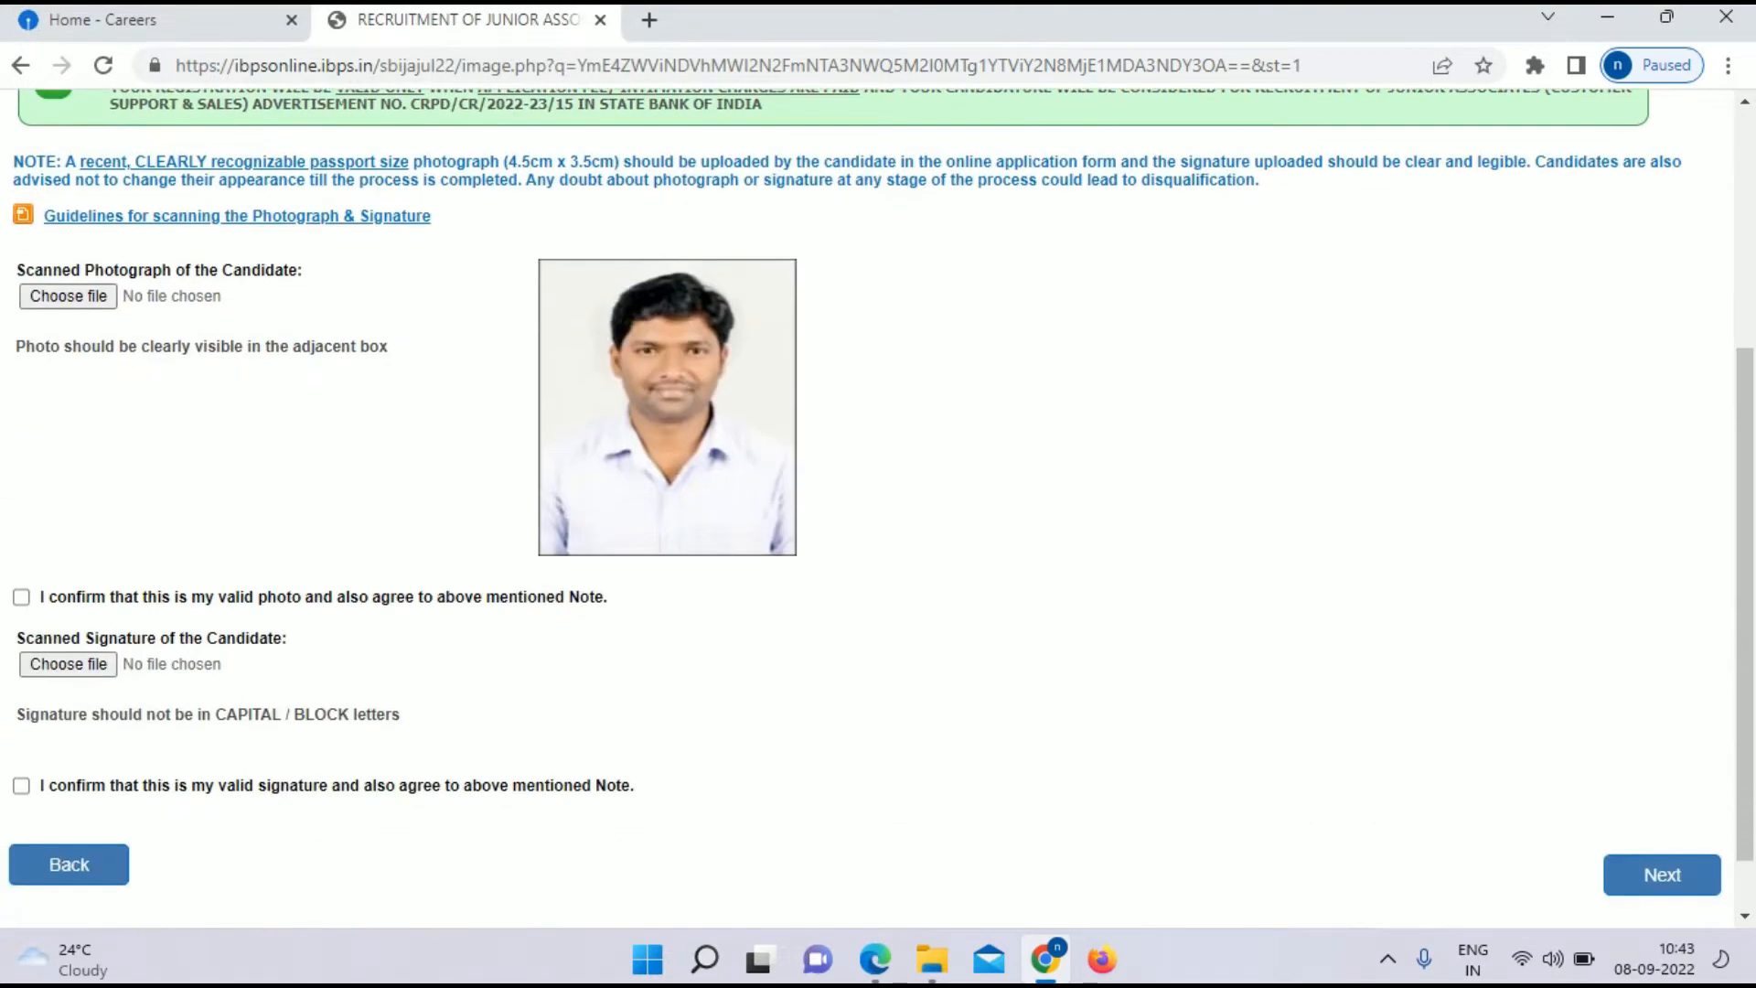
pyautogui.scroll(-1, 878, 508)
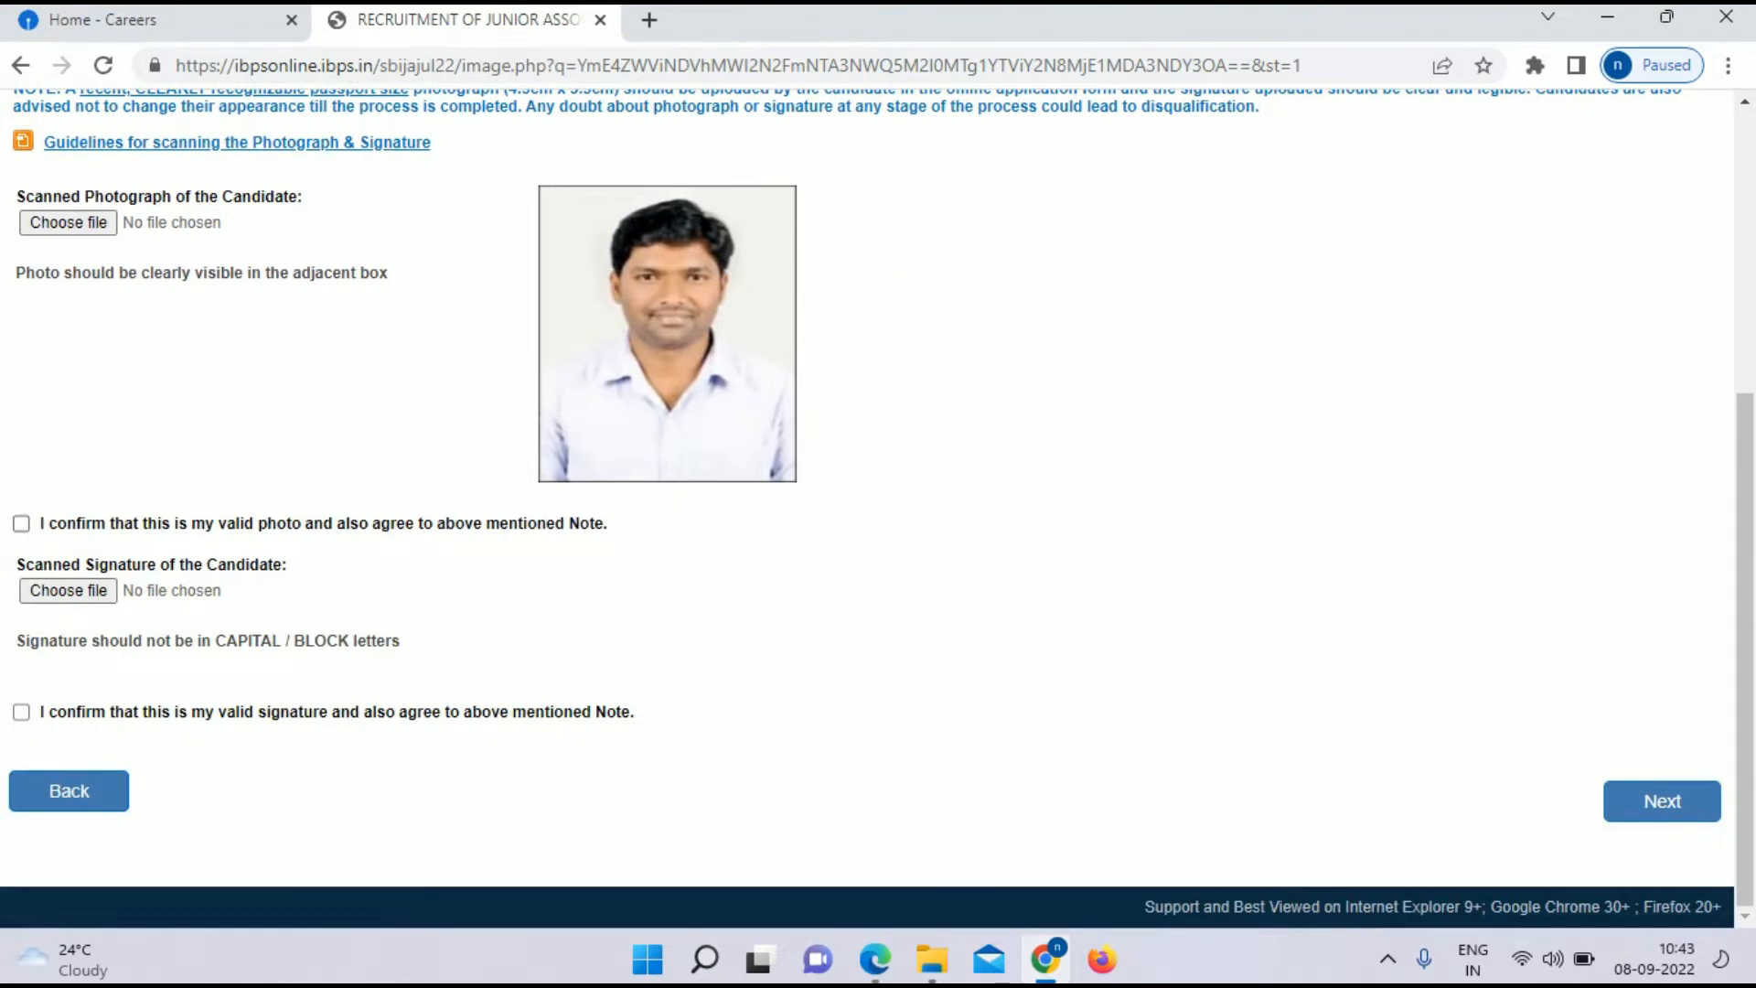
pyautogui.click(21, 524)
# Step: Upload the SIG signature image, confirm it as the valid signature, and proceed to Details
pyautogui.click(69, 591)
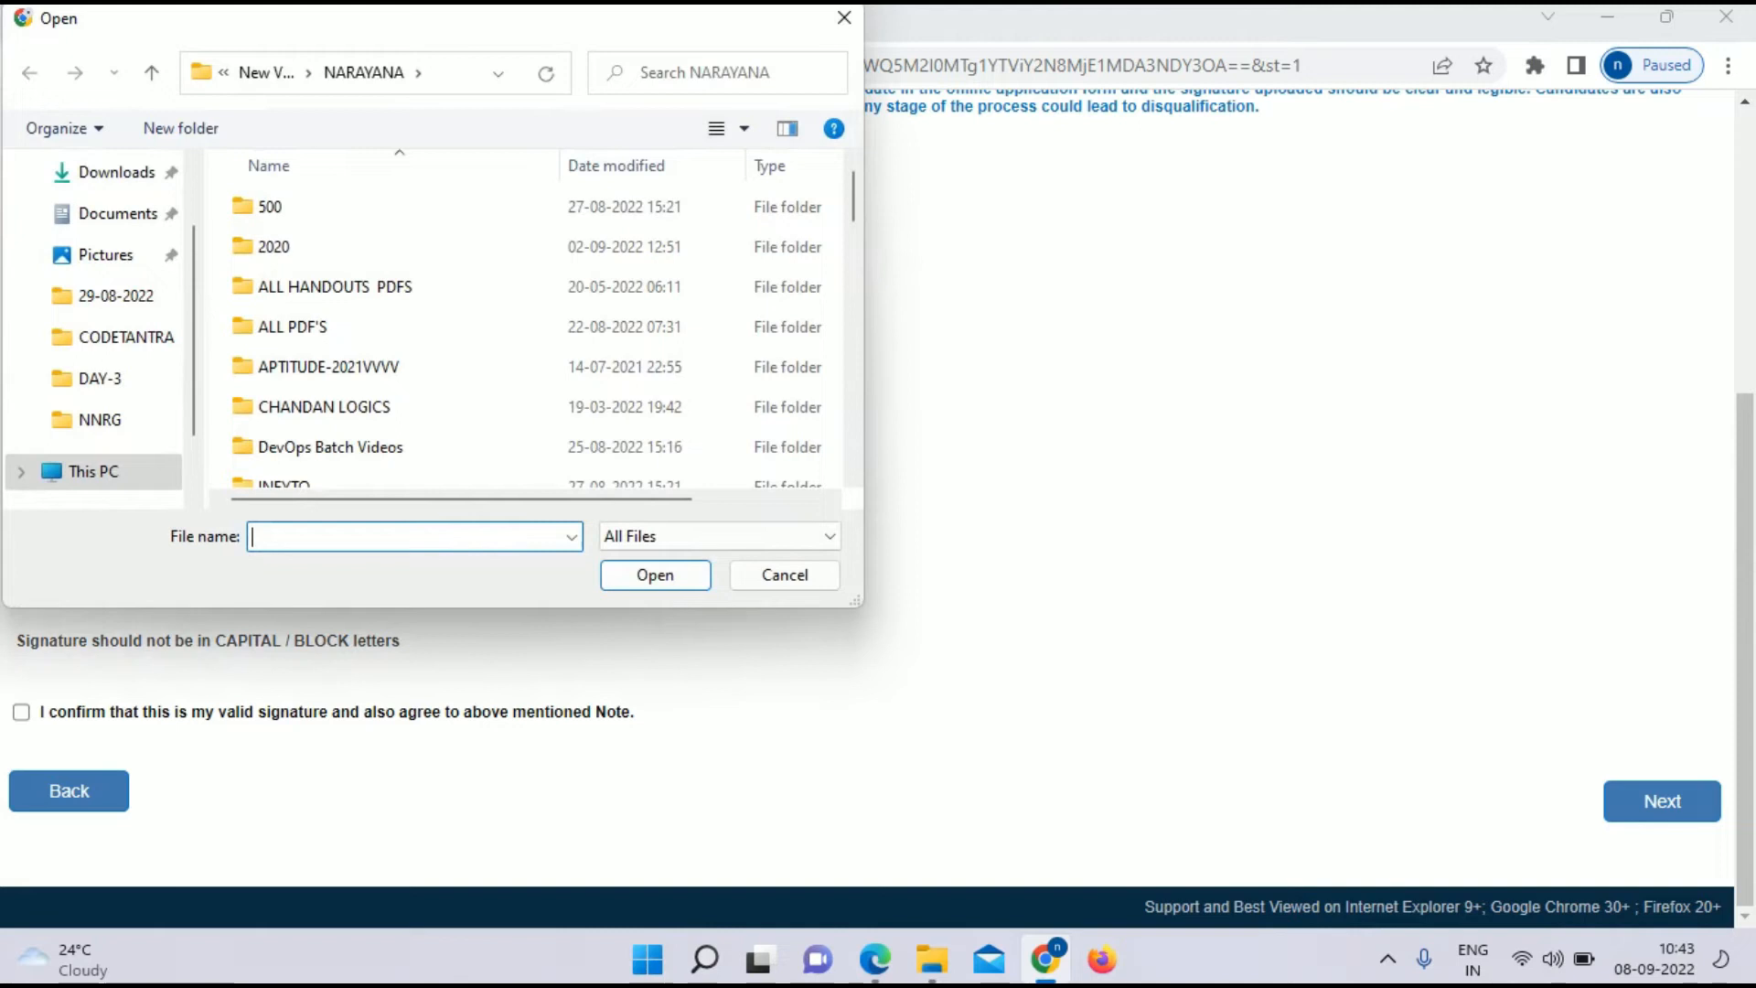
pyautogui.scroll(-10, 535, 329)
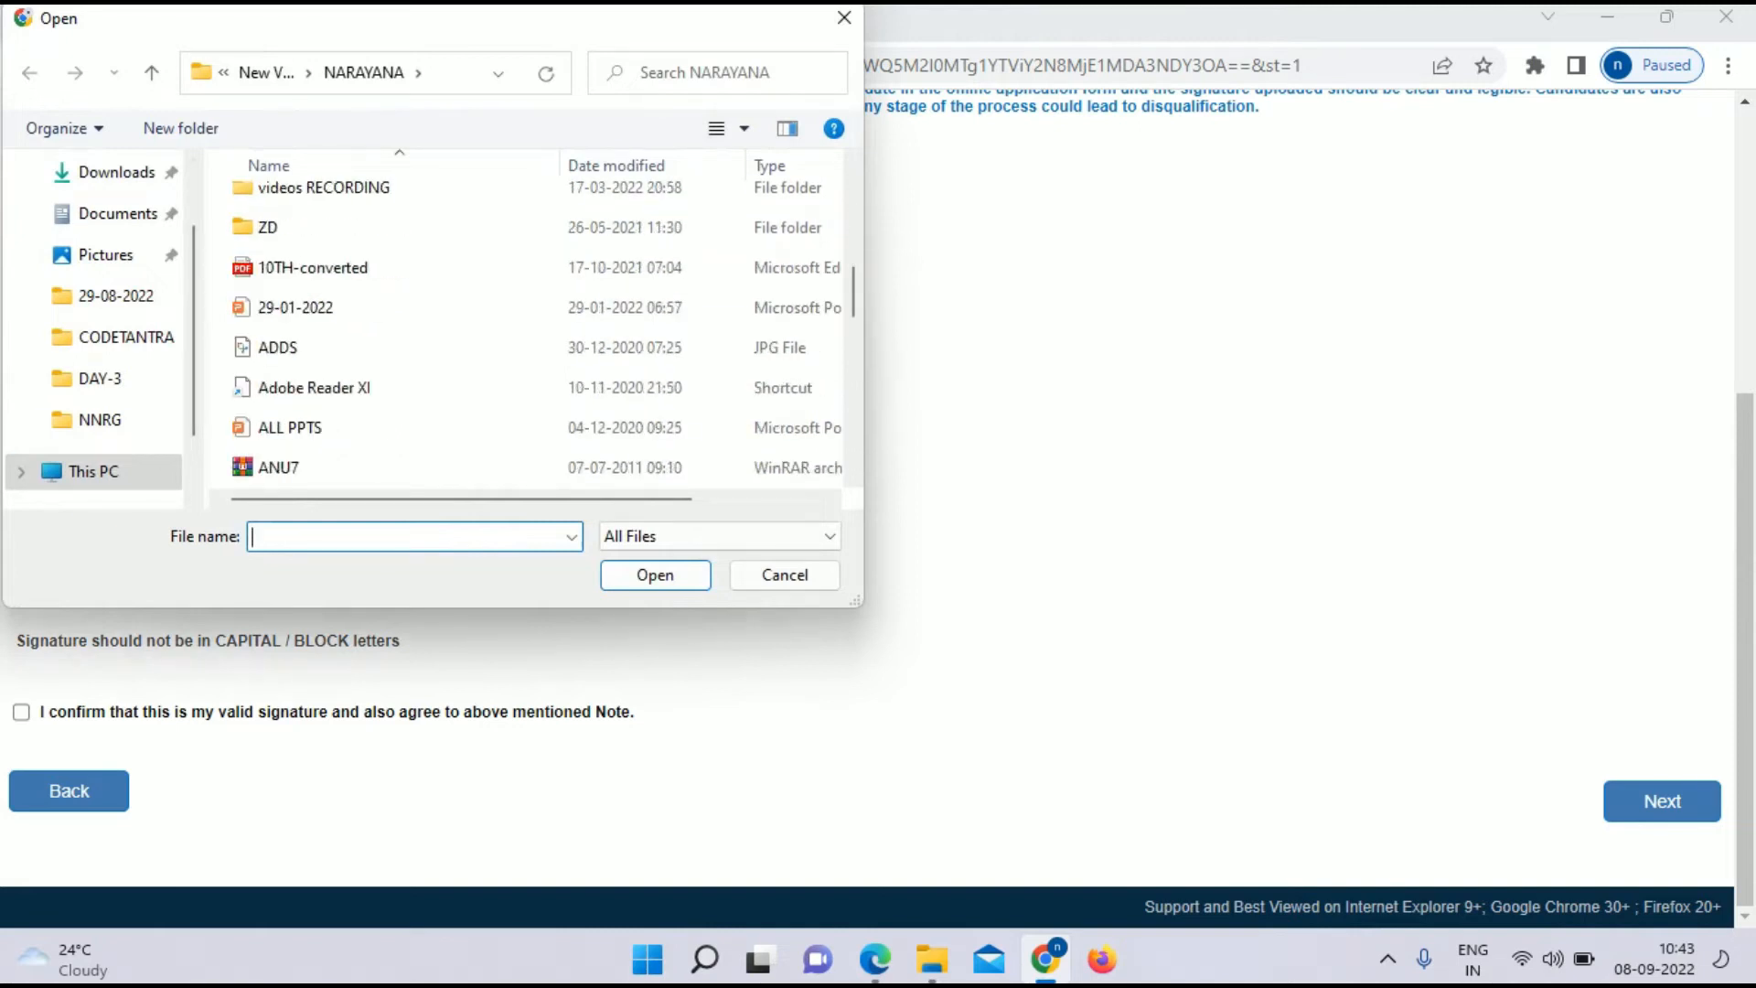
pyautogui.scroll(-1, 366, 366)
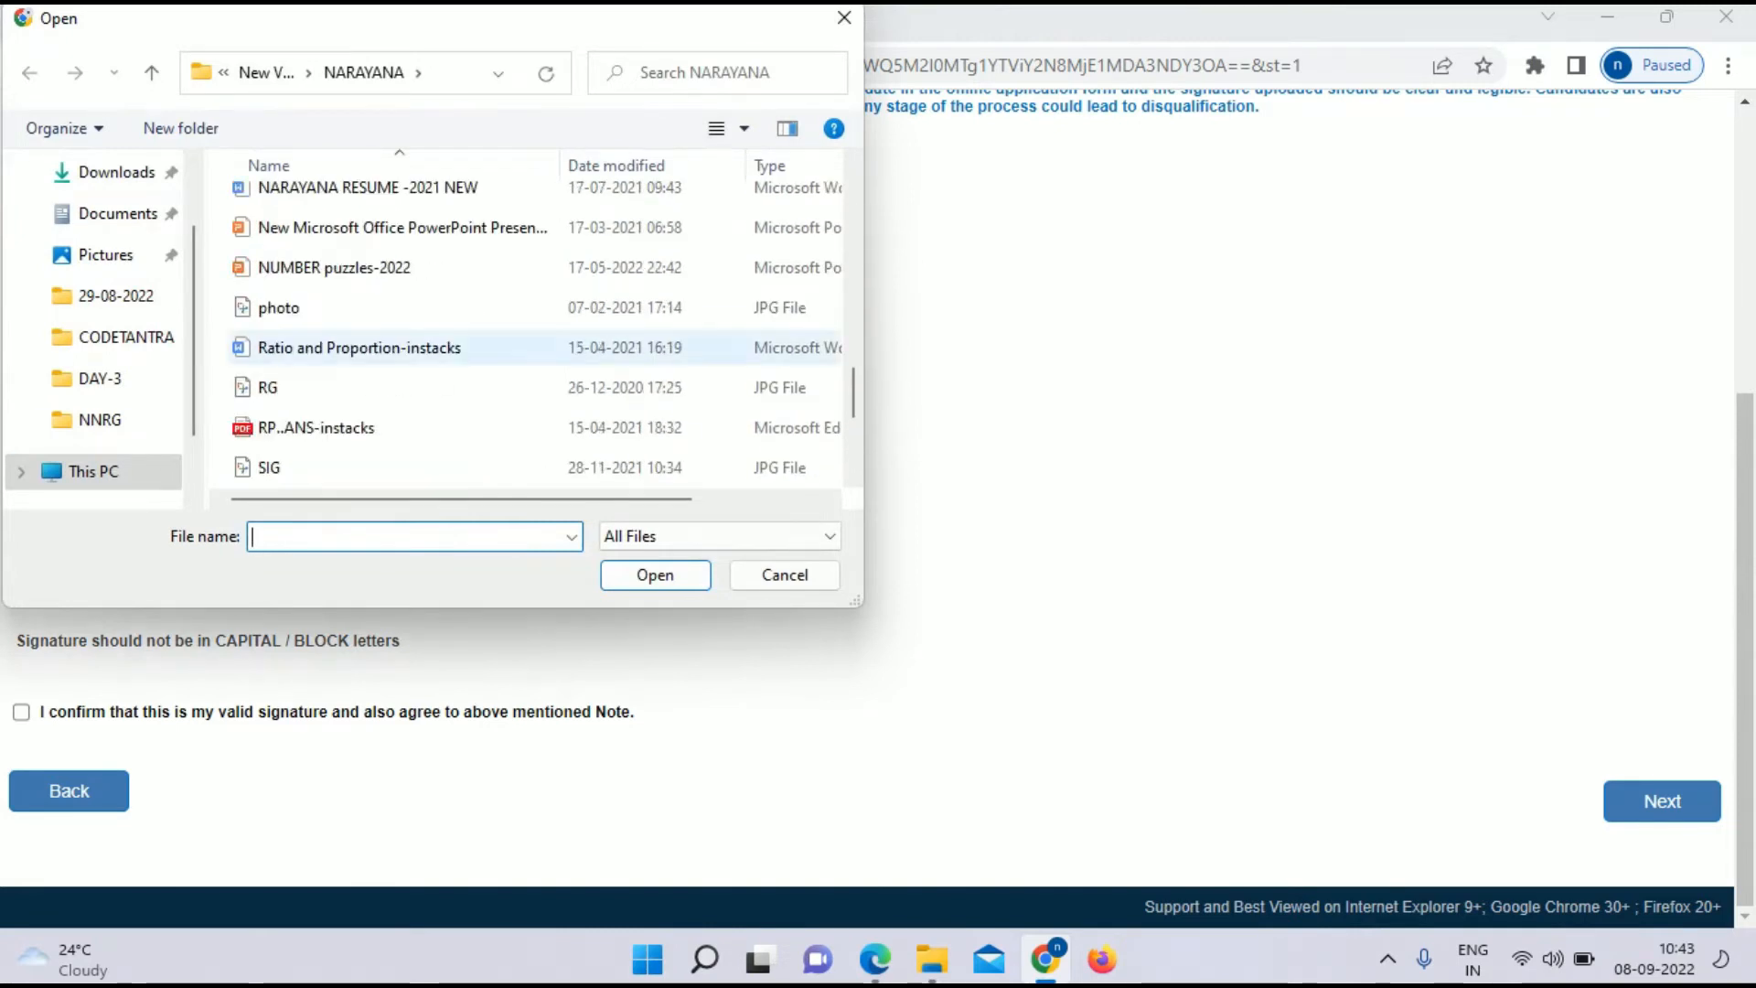
pyautogui.click(320, 468)
pyautogui.press('Return')
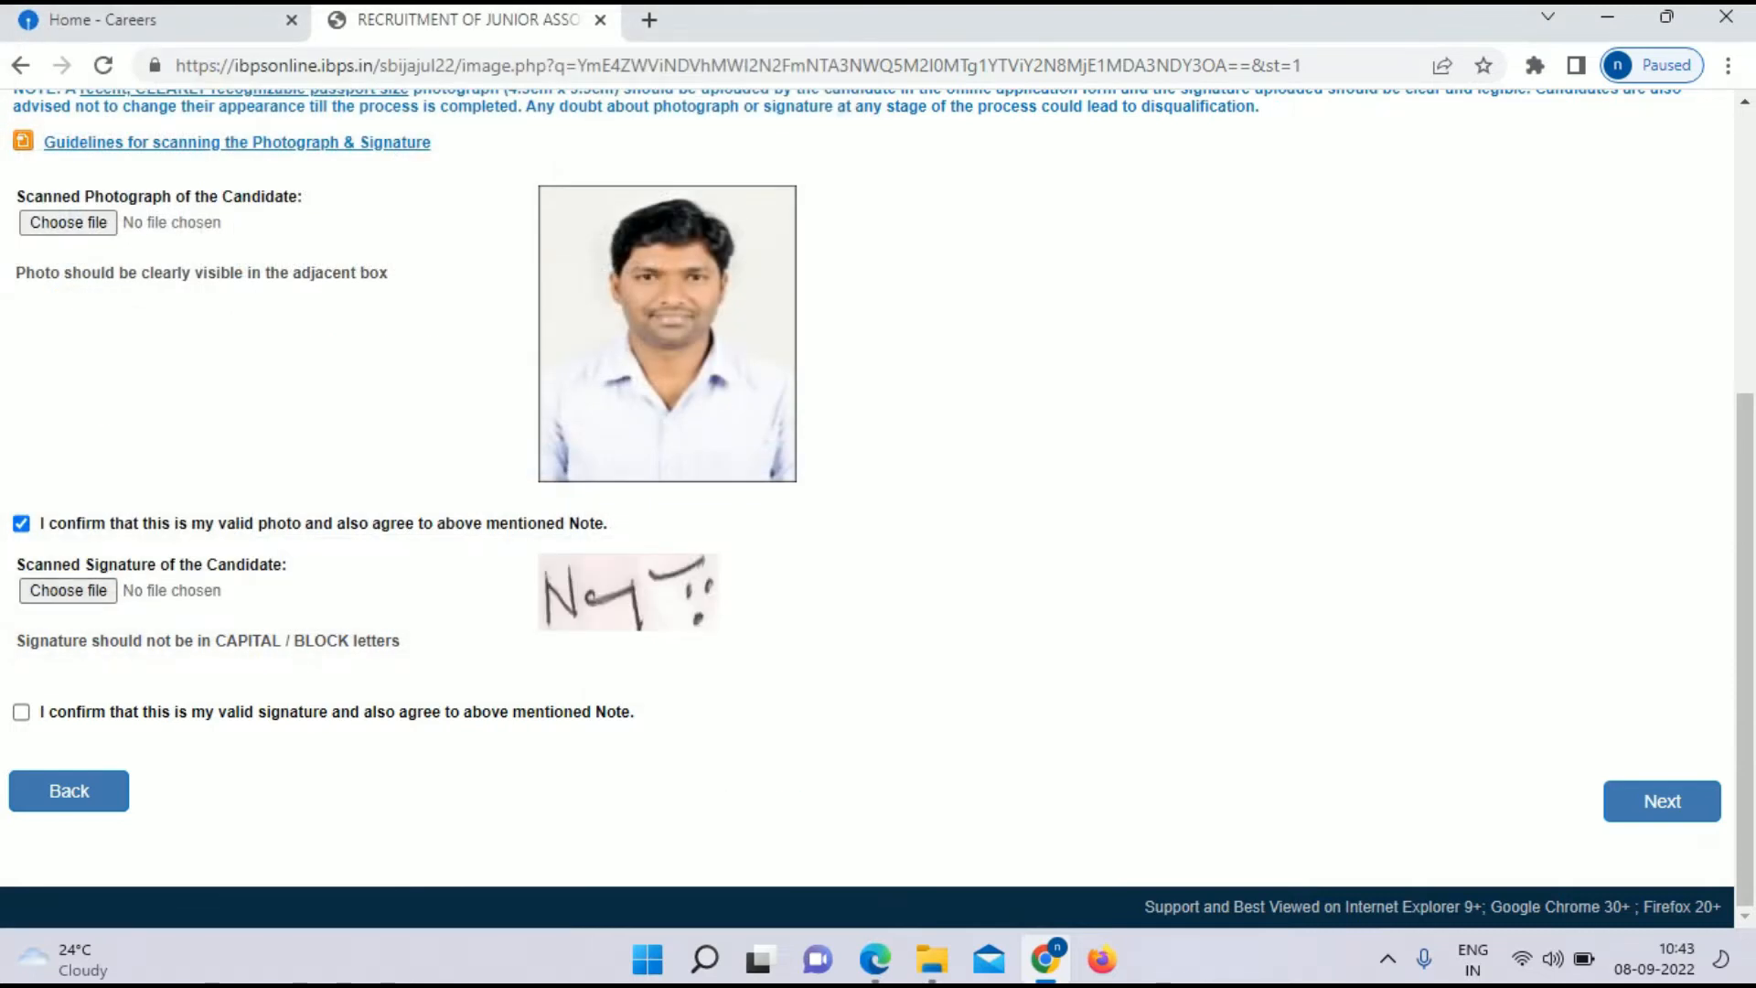
pyautogui.click(21, 713)
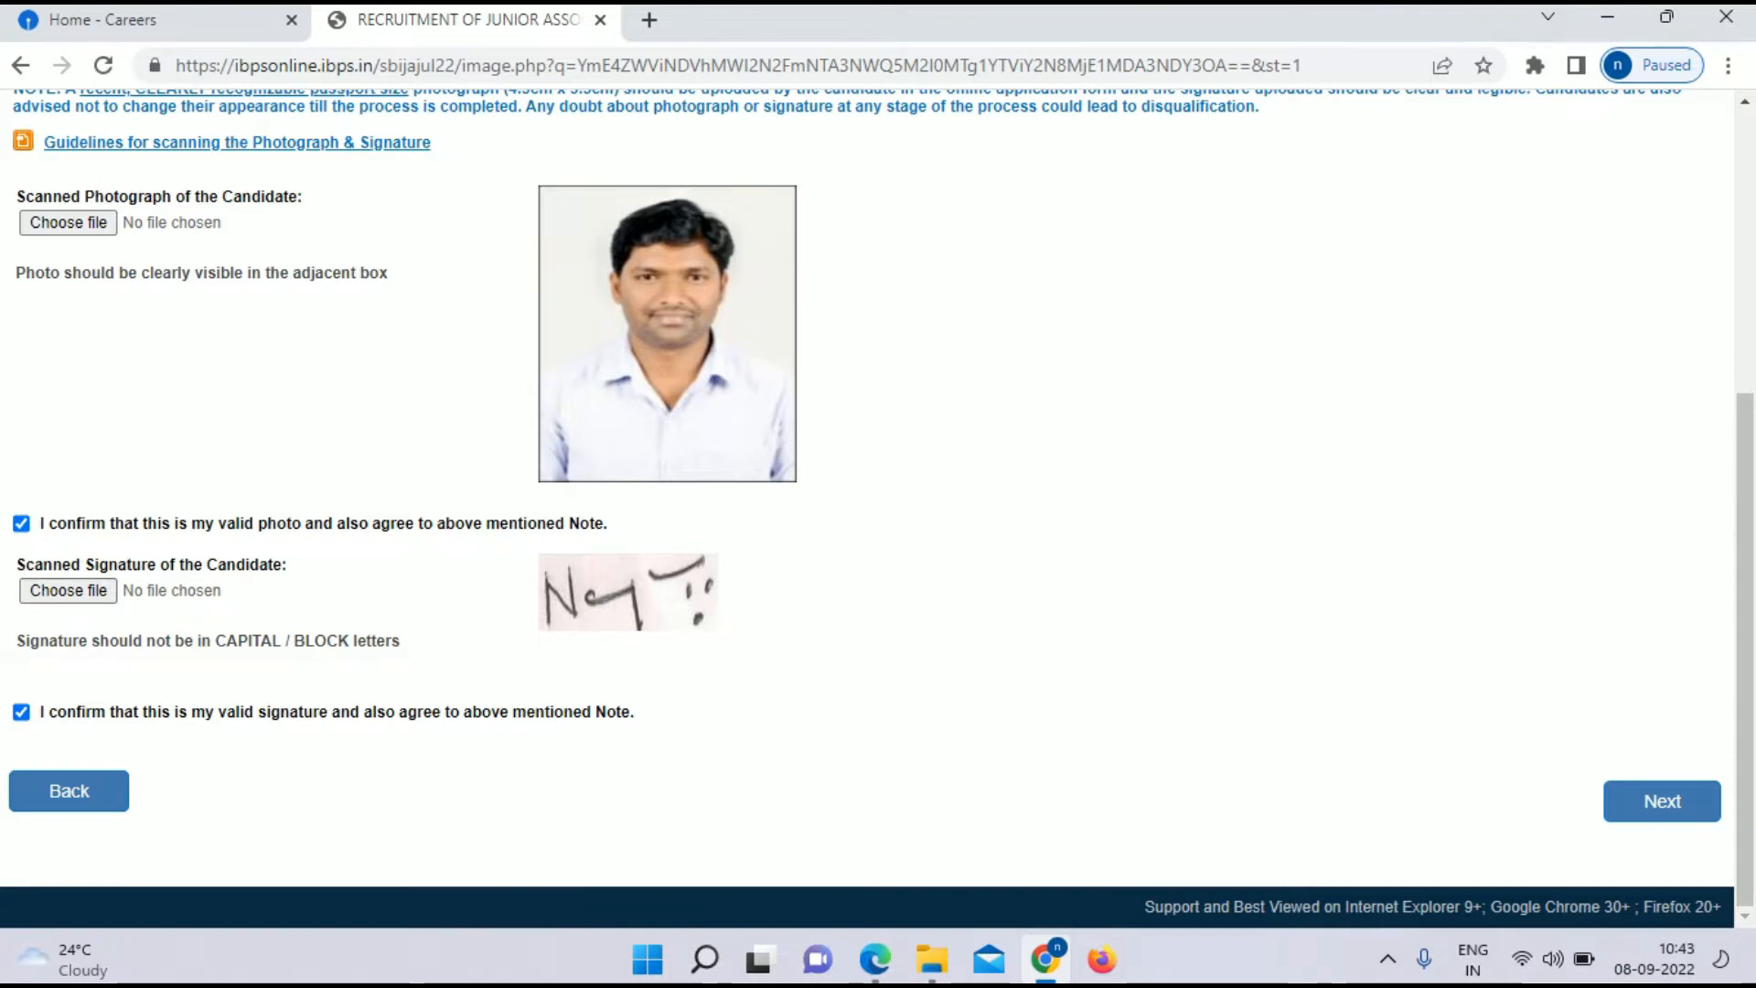
pyautogui.click(1662, 802)
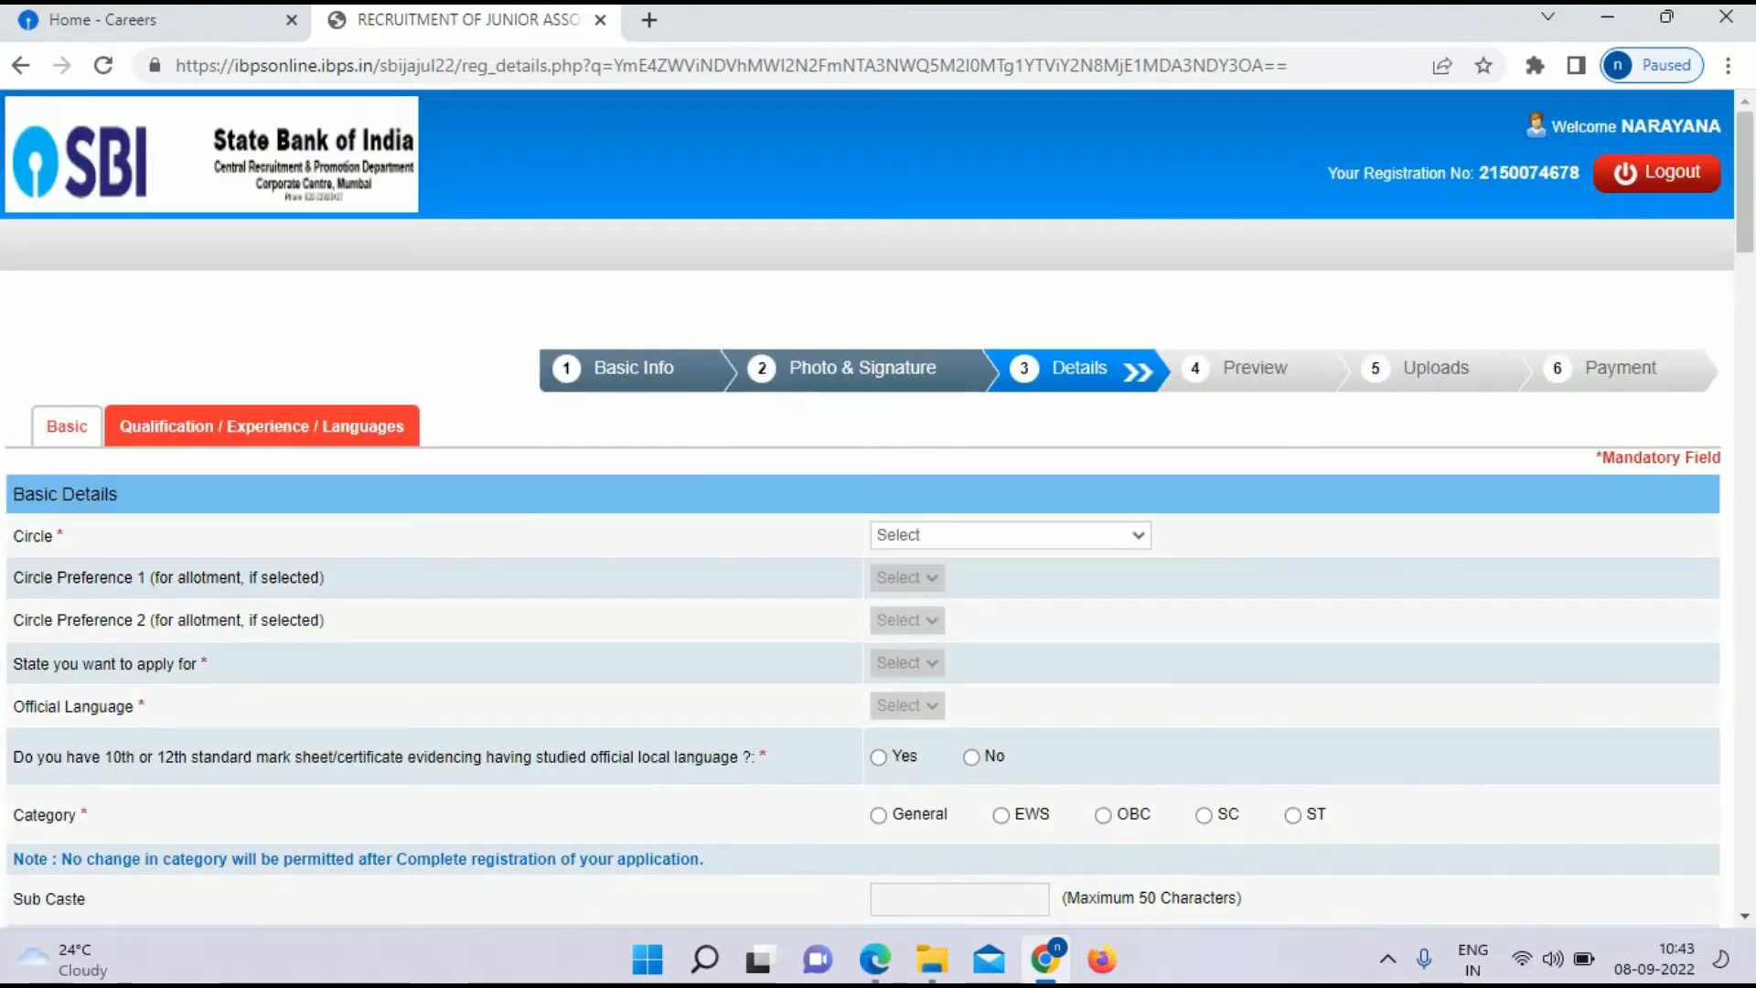
# Step: Choose circle HYDERABAD, state TELANGANA and language Telugu; answer Yes to local-language mark sheets
pyautogui.scroll(-3, 878, 538)
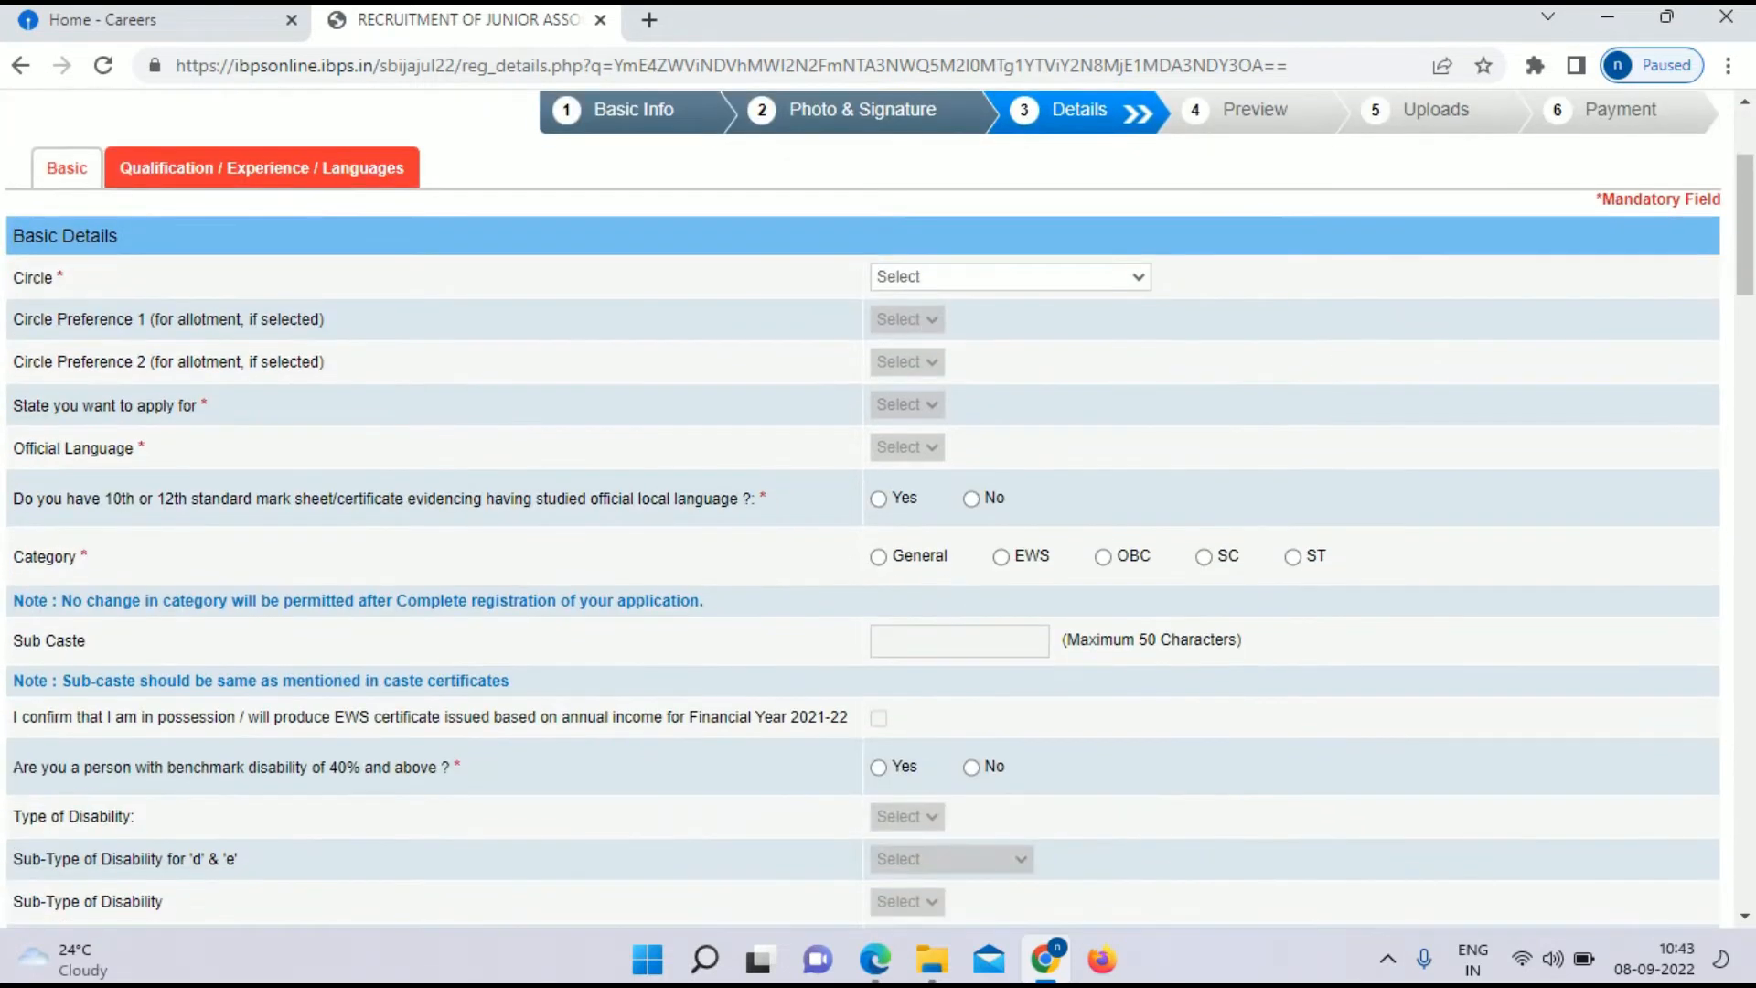
pyautogui.click(1009, 277)
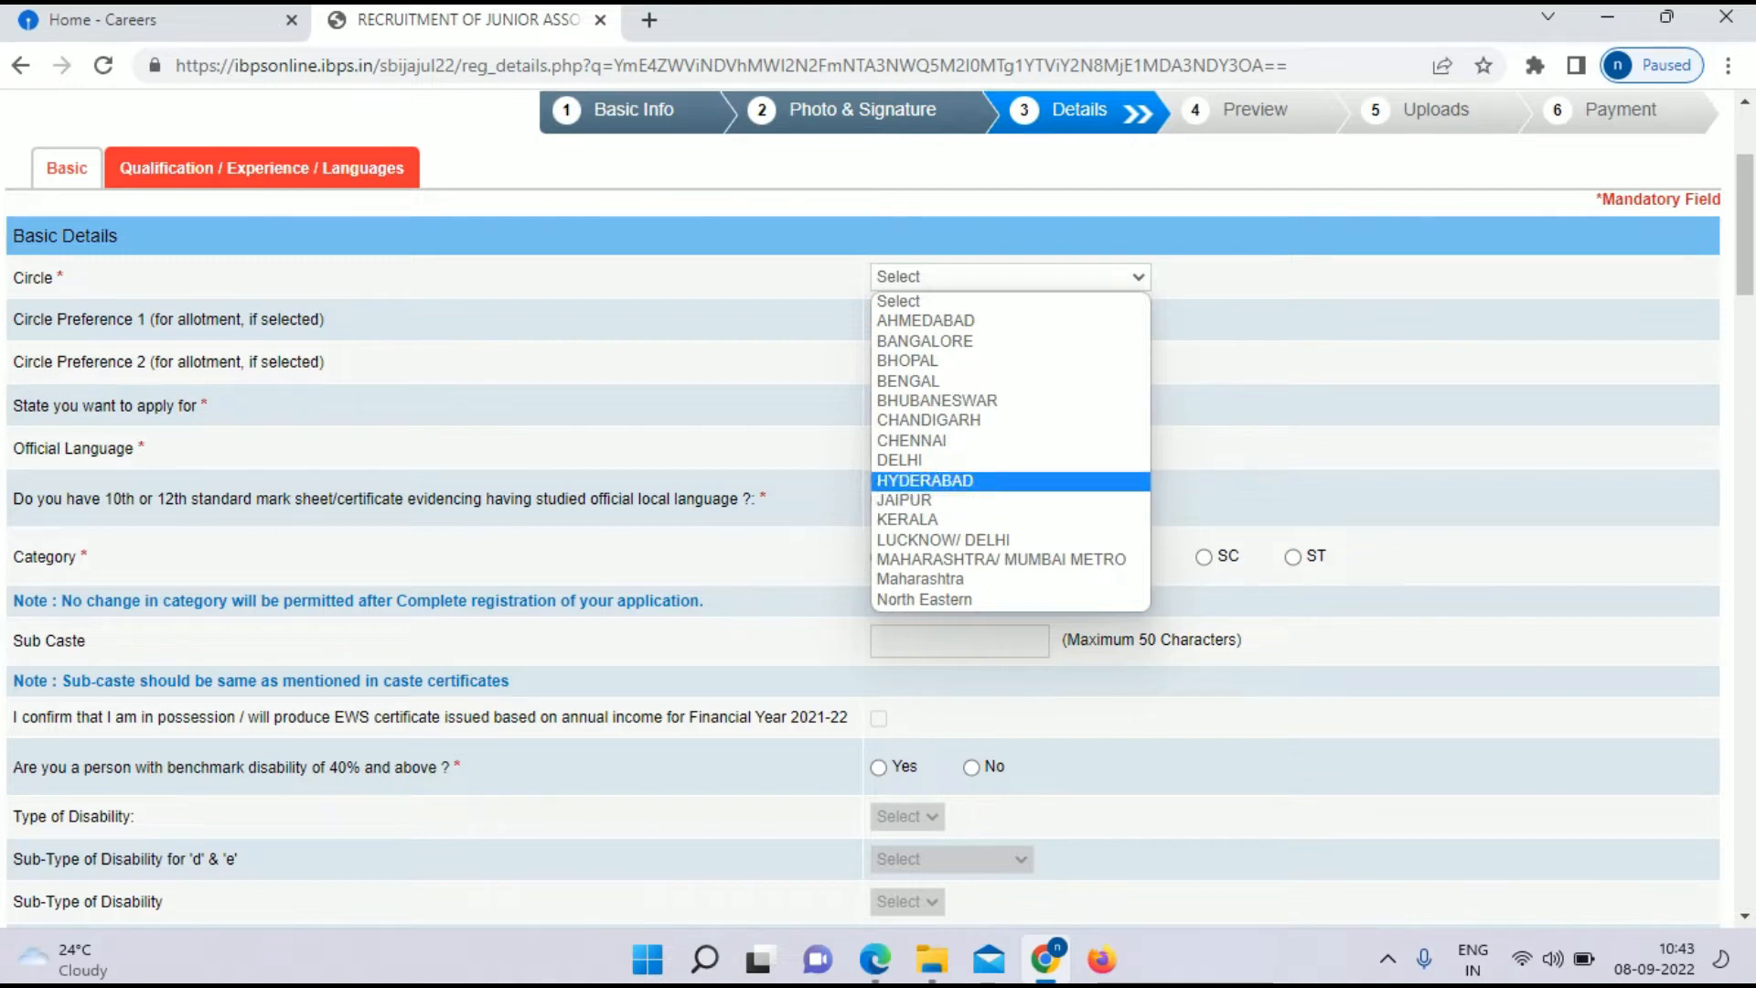
pyautogui.press('Return')
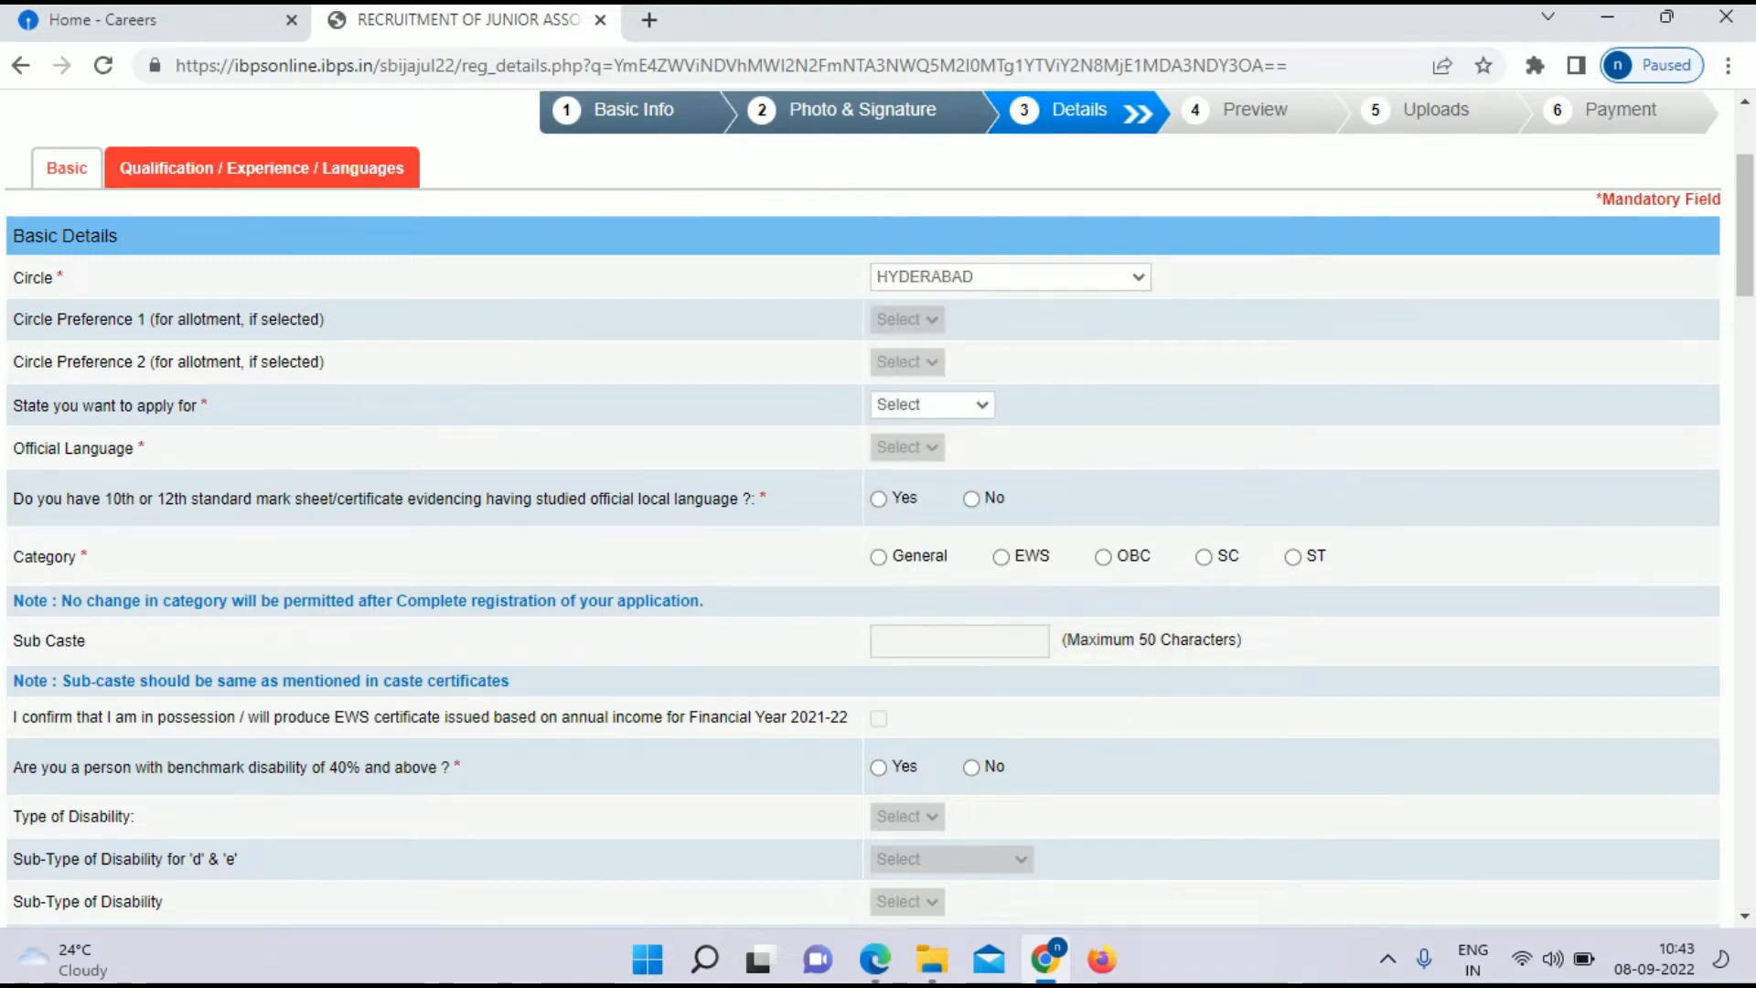
pyautogui.click(932, 405)
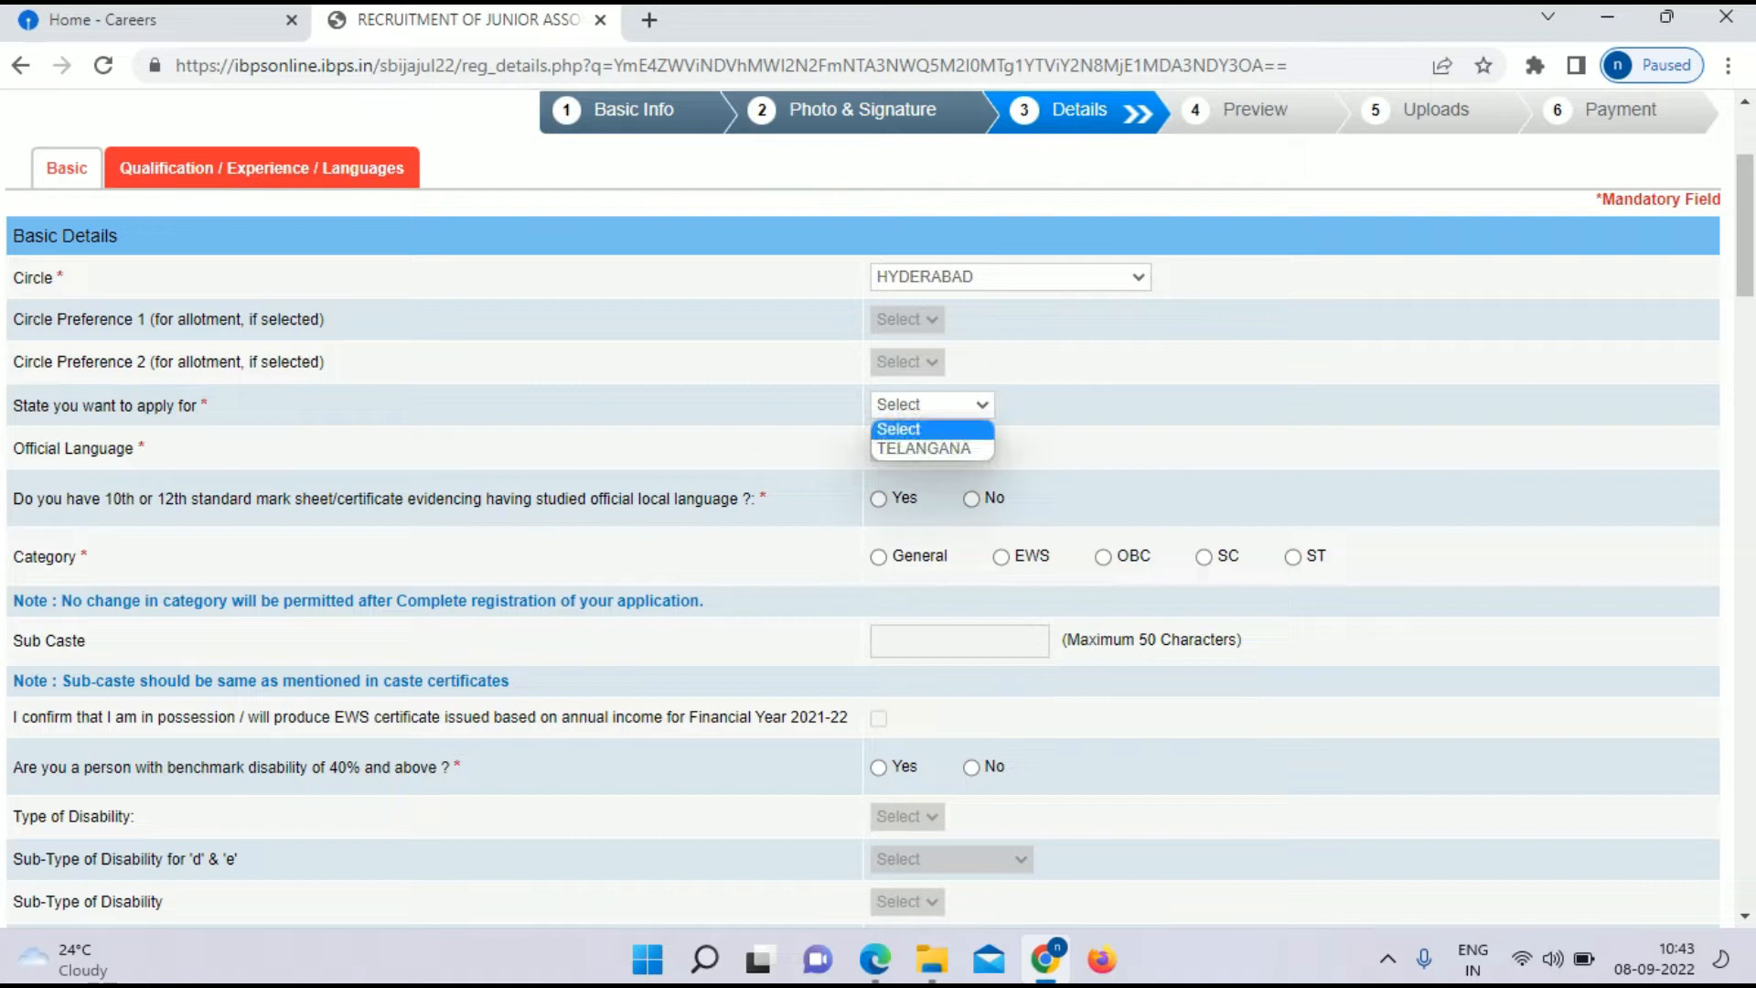
pyautogui.press('Return')
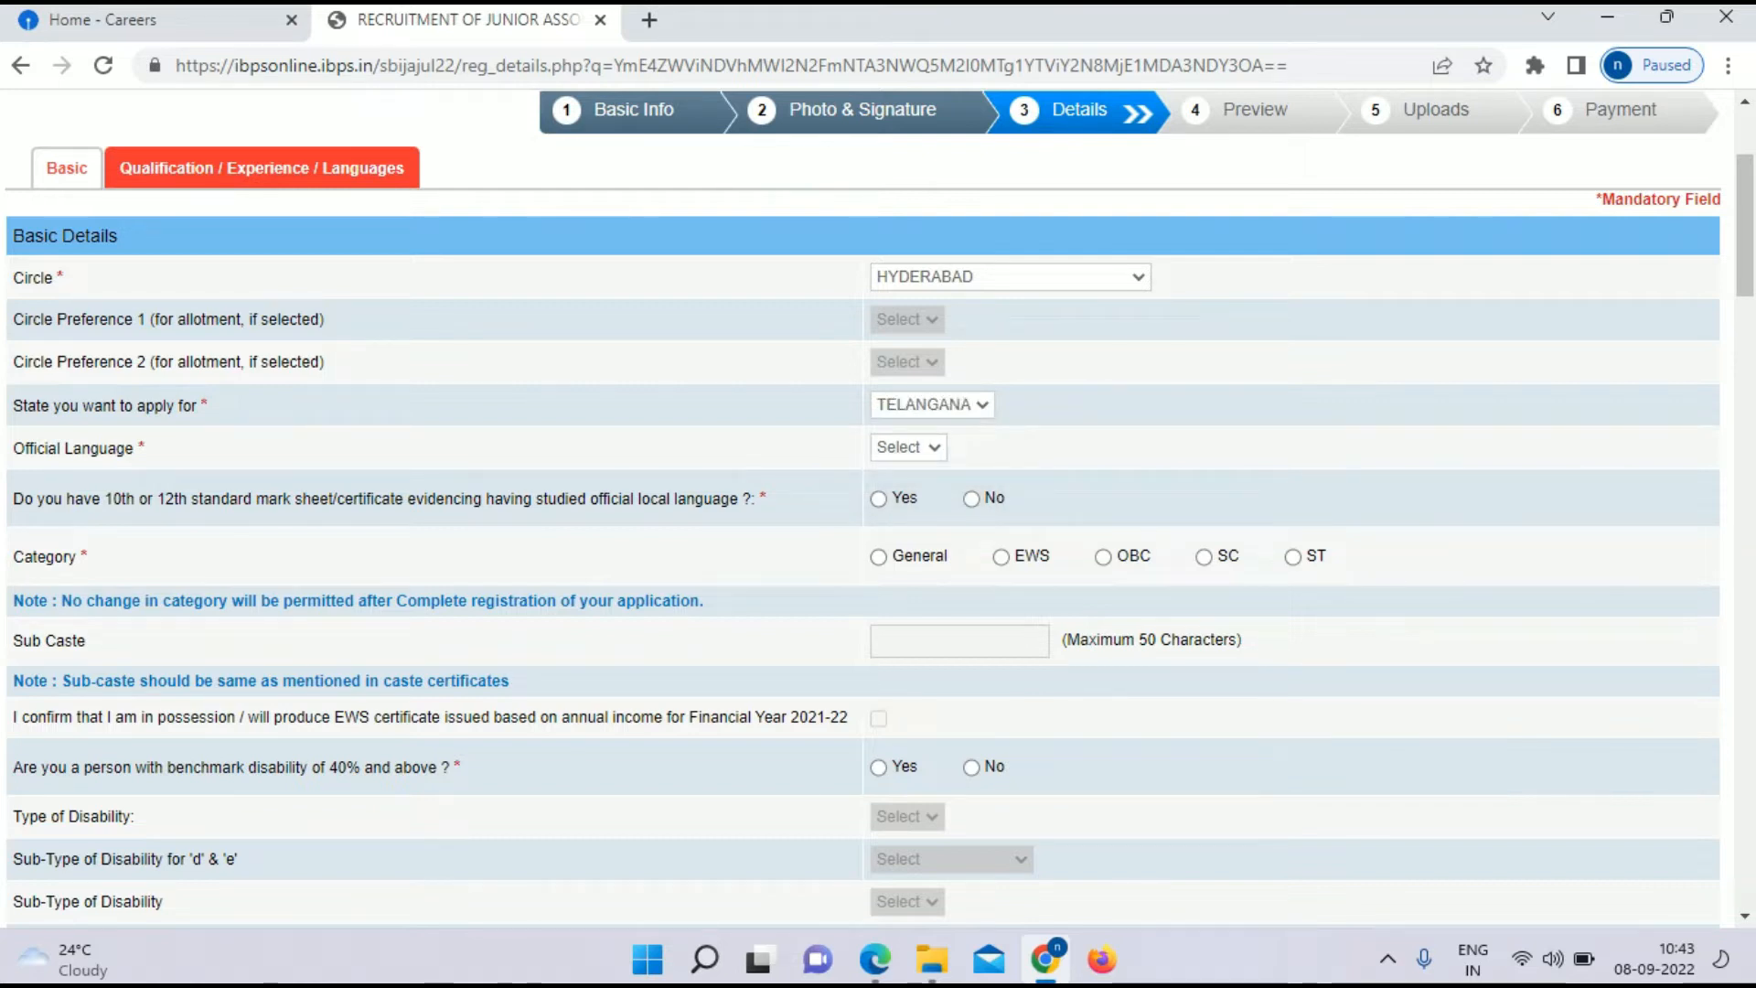
pyautogui.click(908, 447)
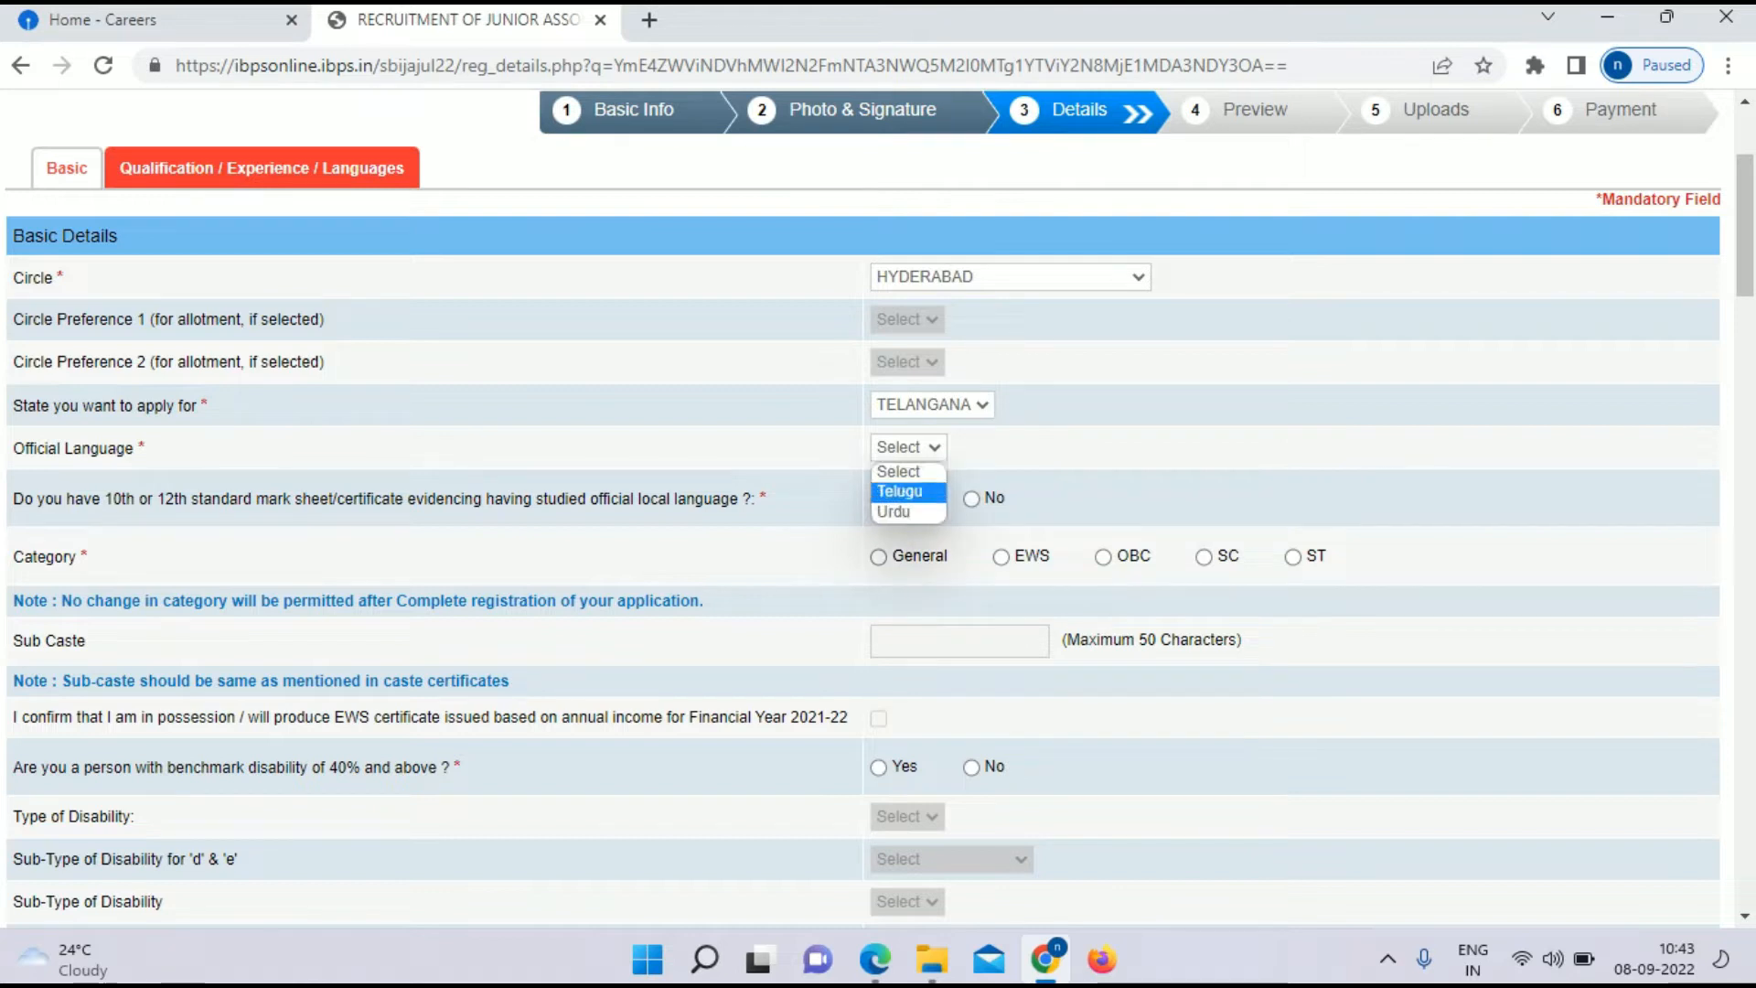
pyautogui.press('Return')
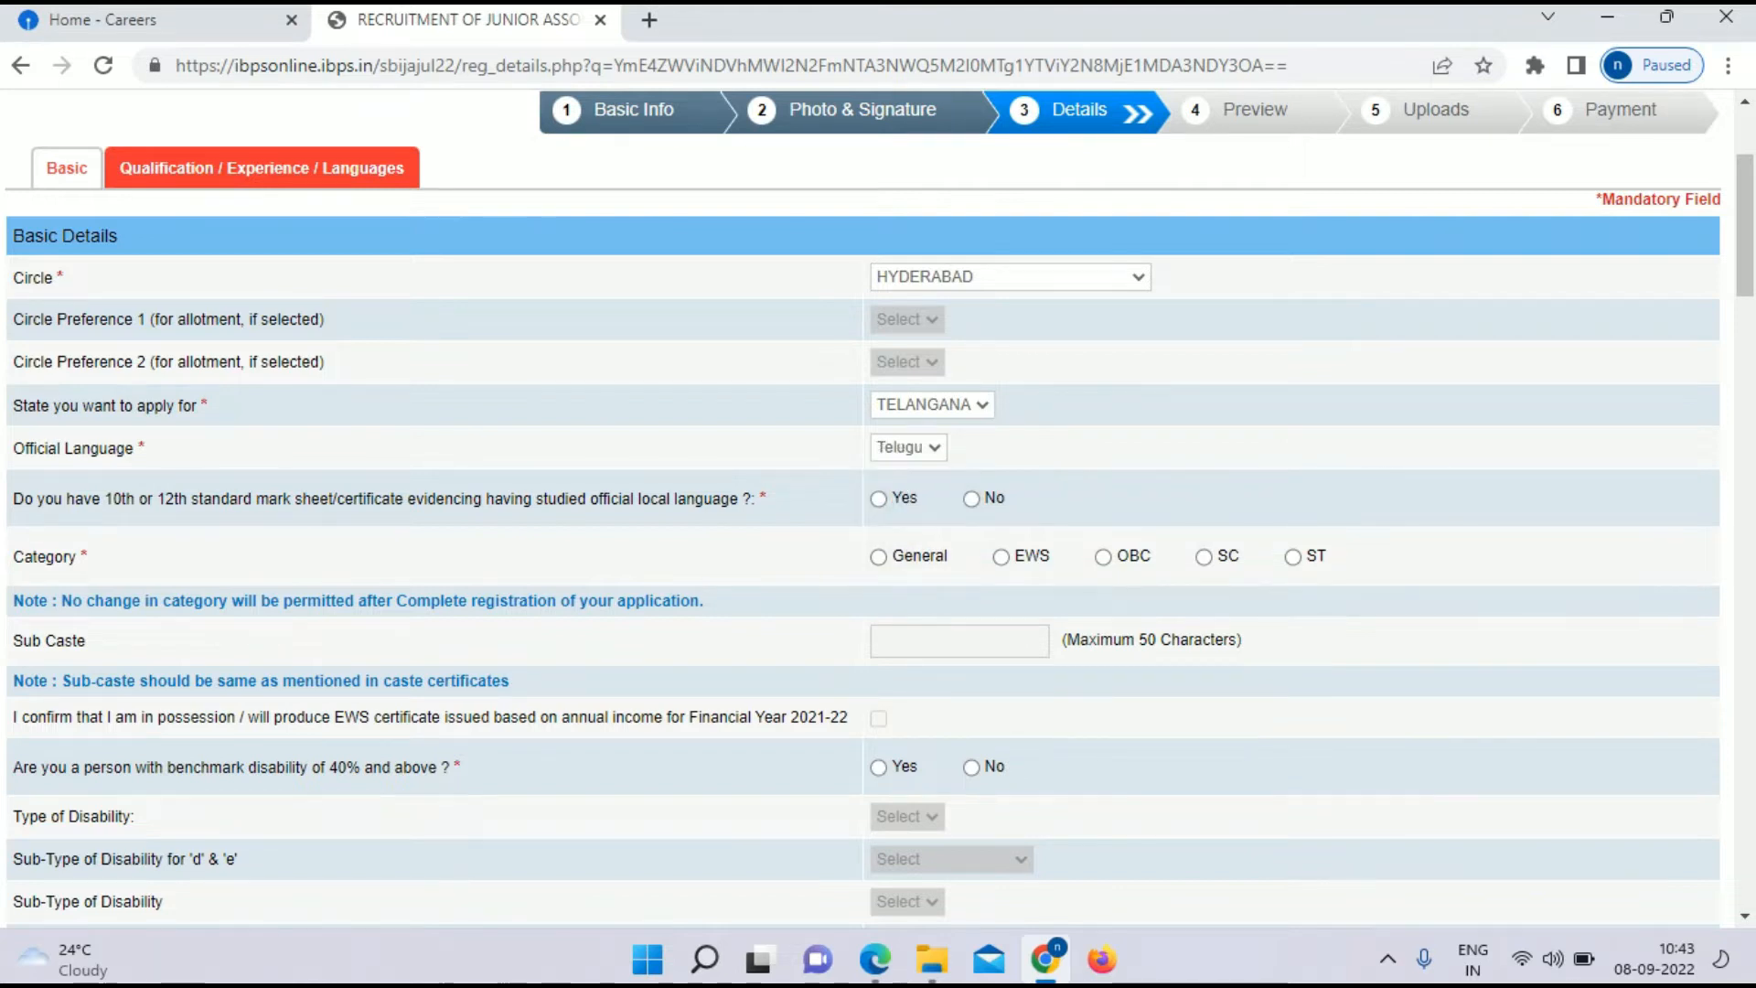
pyautogui.scroll(-1, 862, 507)
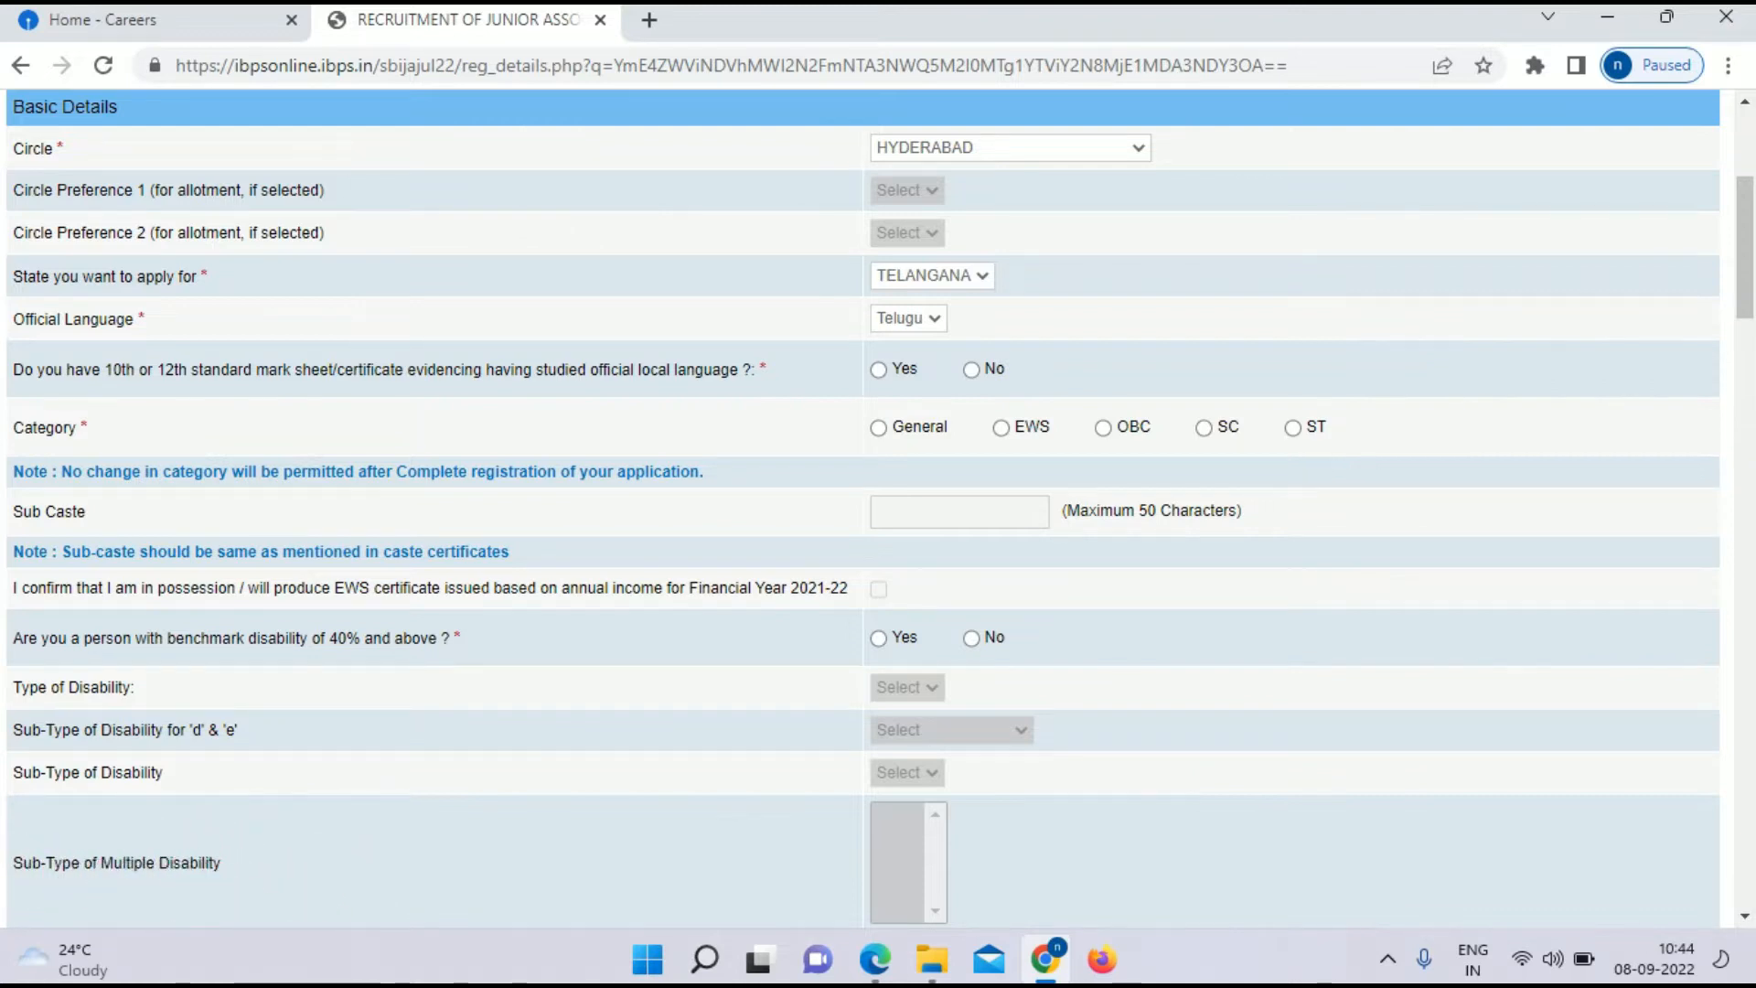
pyautogui.click(879, 369)
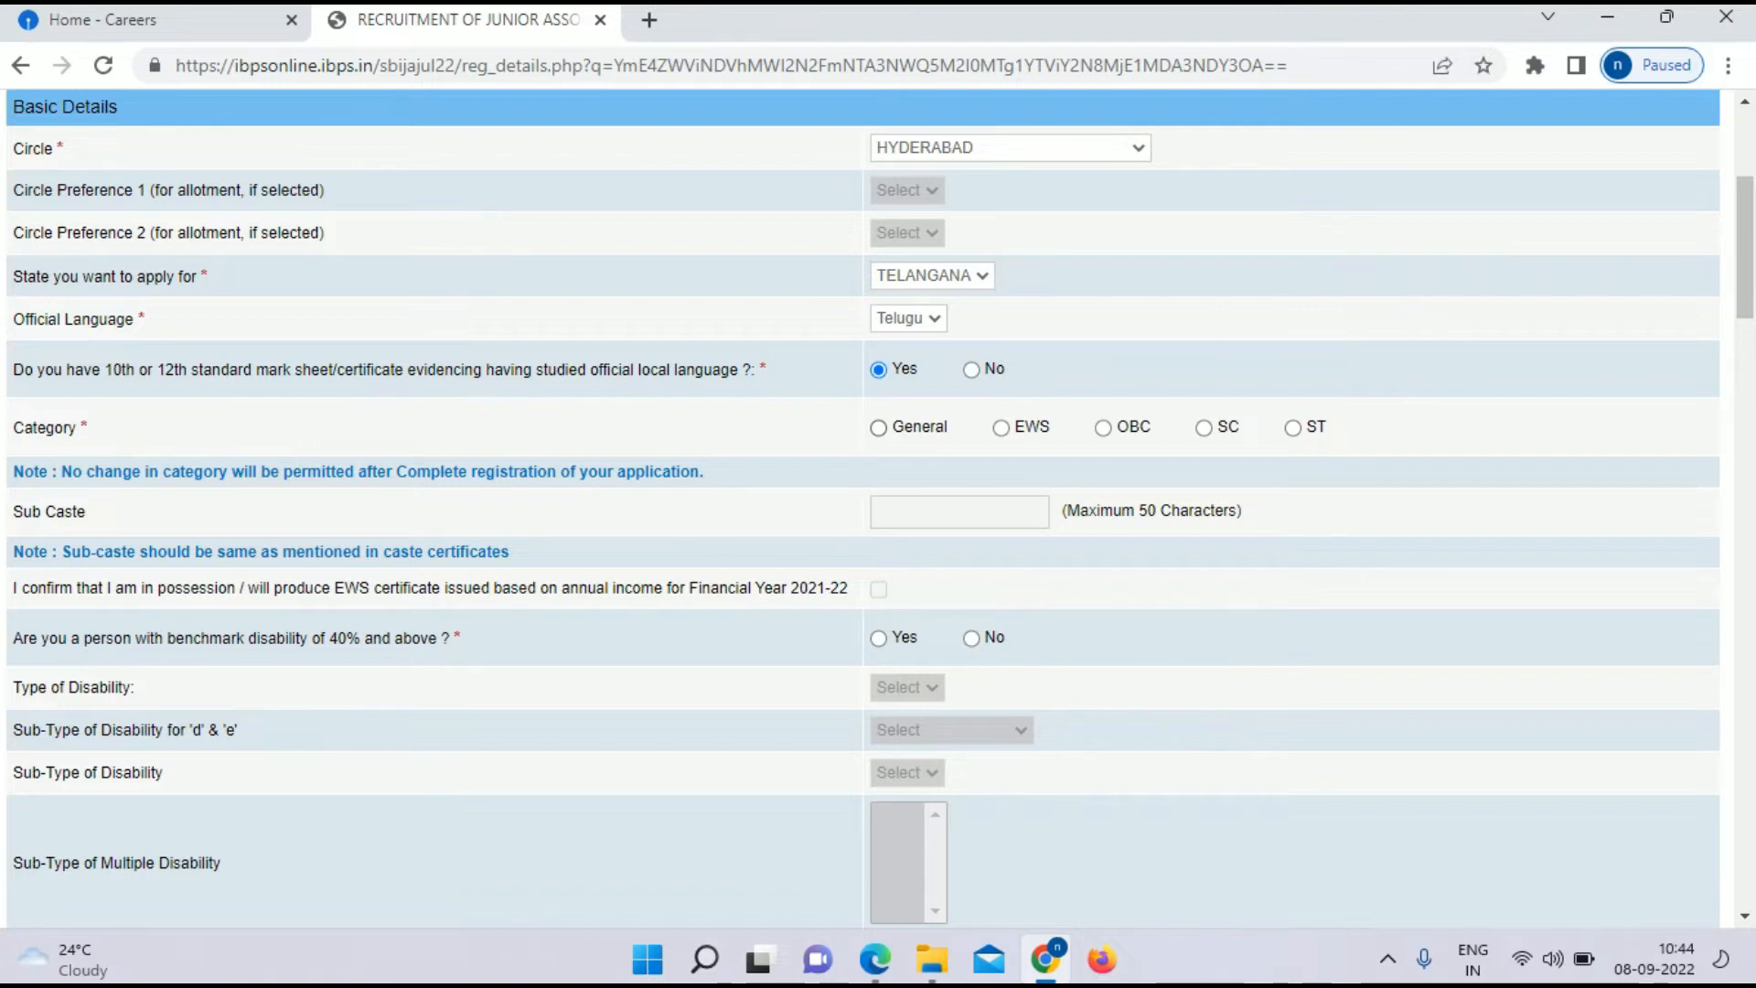
# Step: Select the General category, dismiss its alert, and answer No to benchmark disability
pyautogui.click(879, 428)
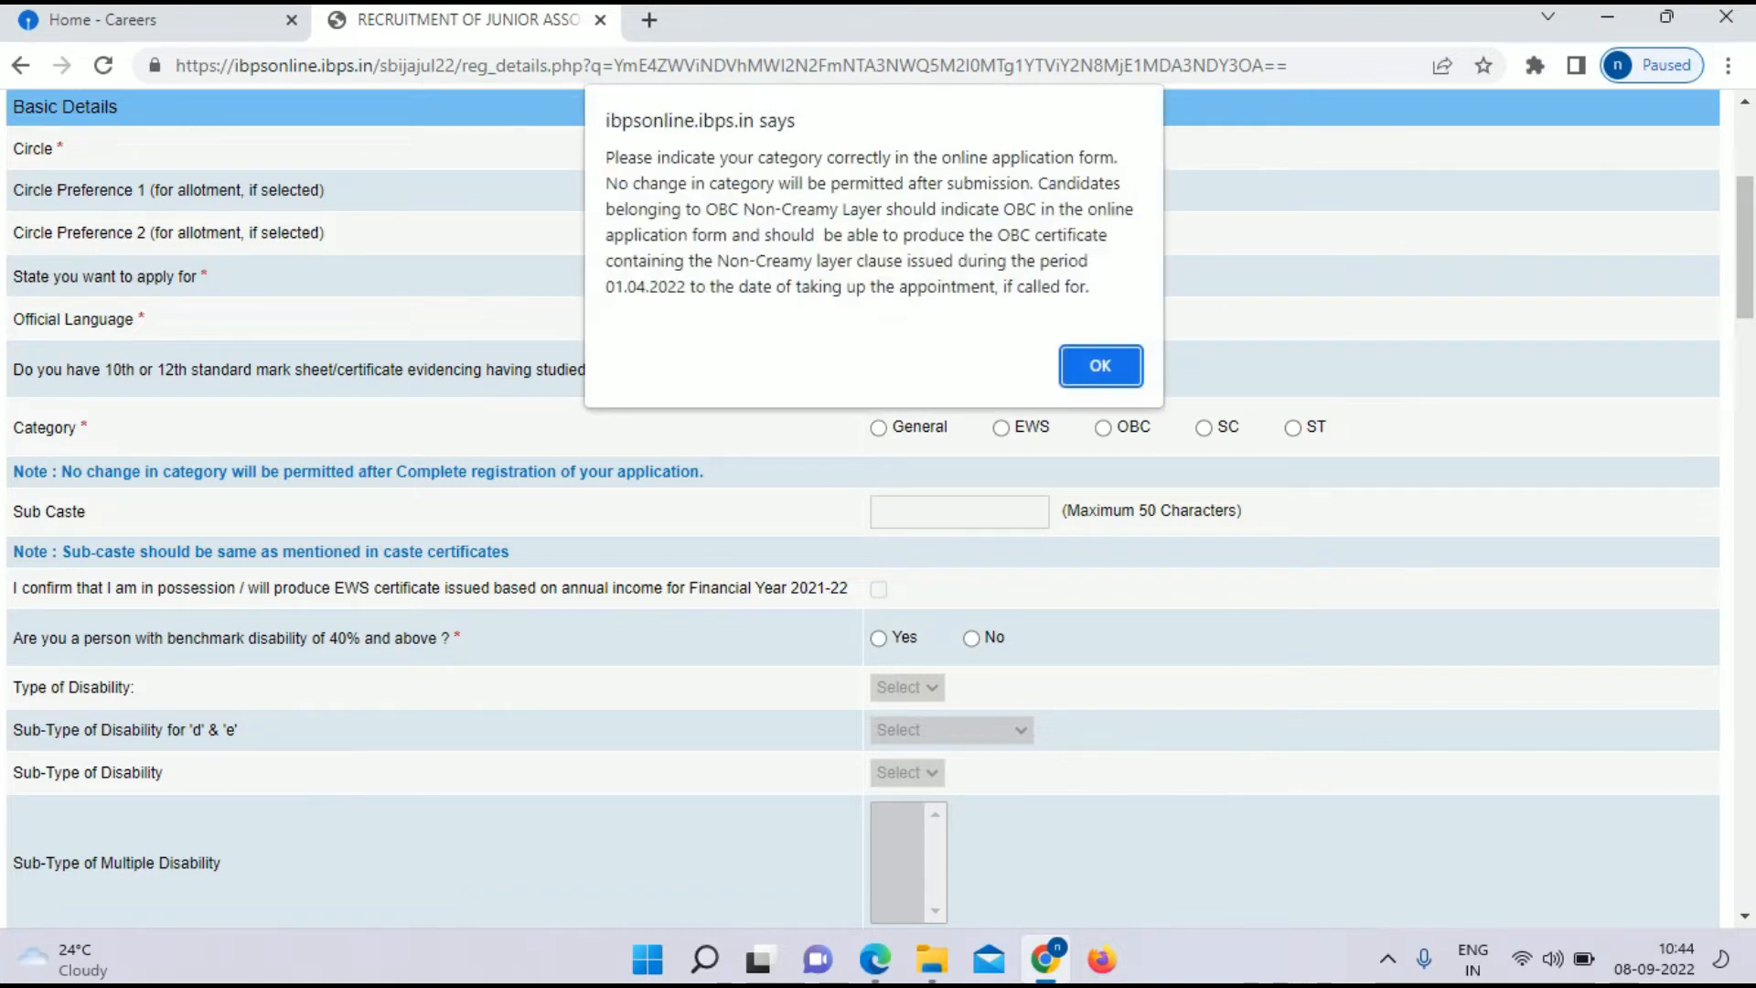
pyautogui.click(1101, 366)
pyautogui.scroll(-1, 878, 512)
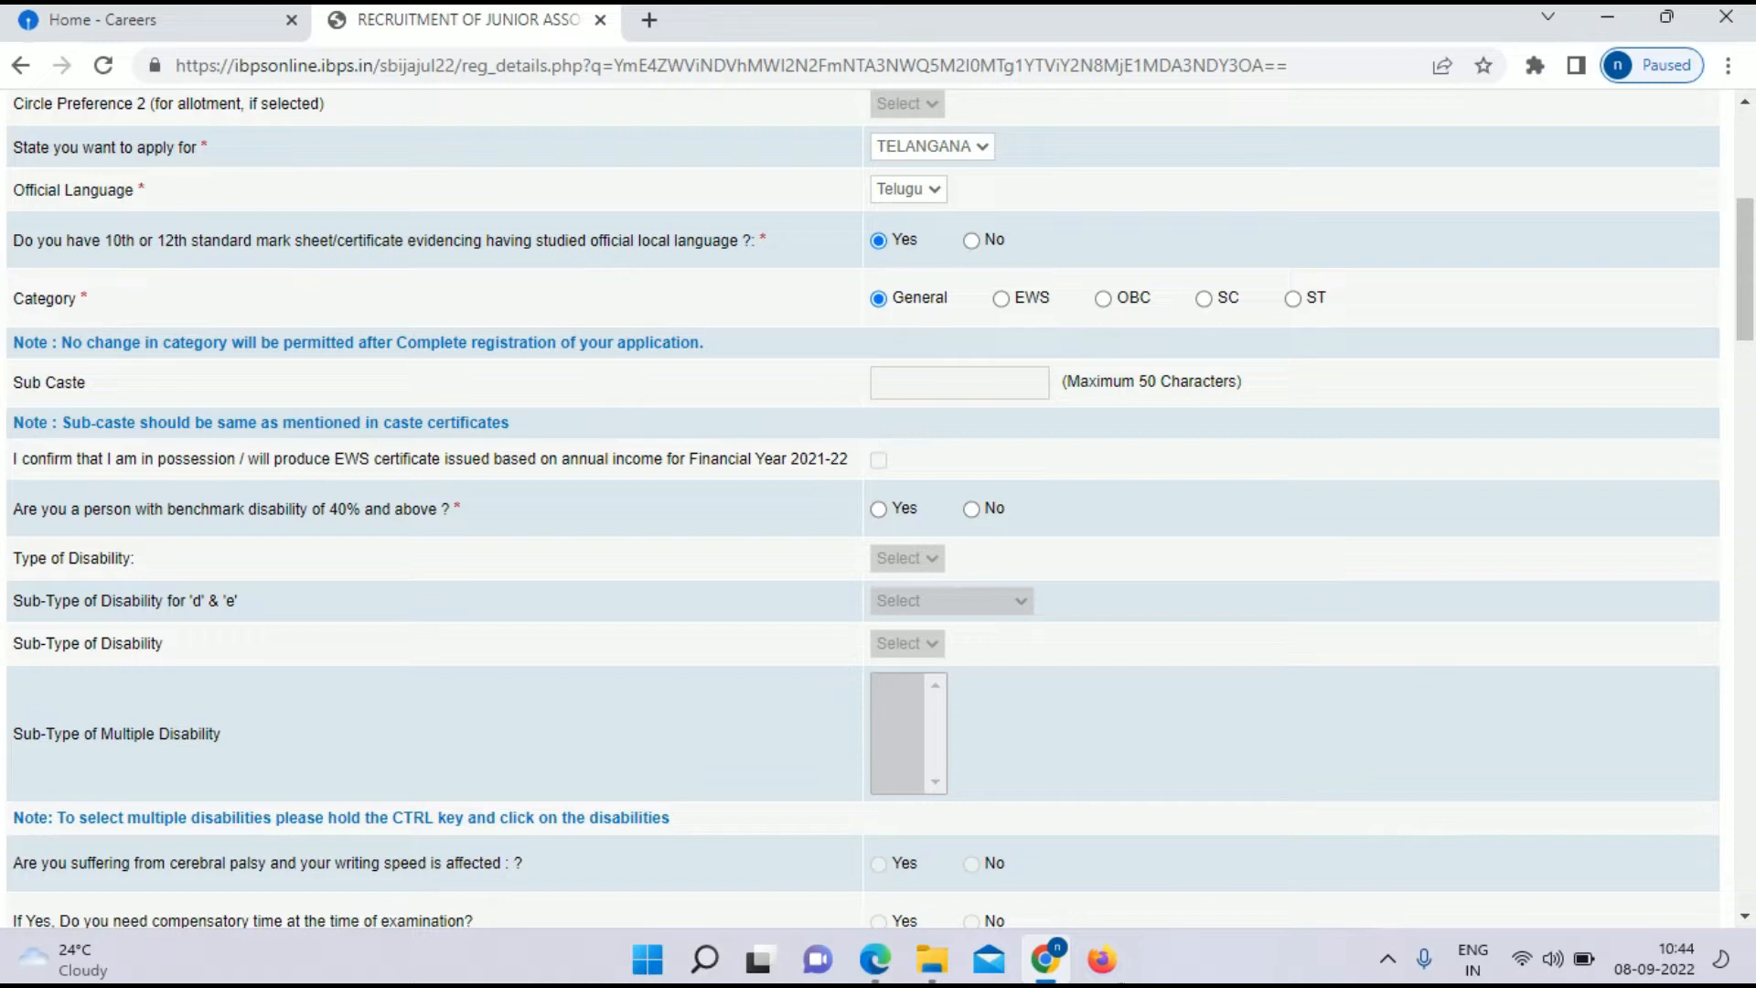
pyautogui.scroll(-1, 878, 512)
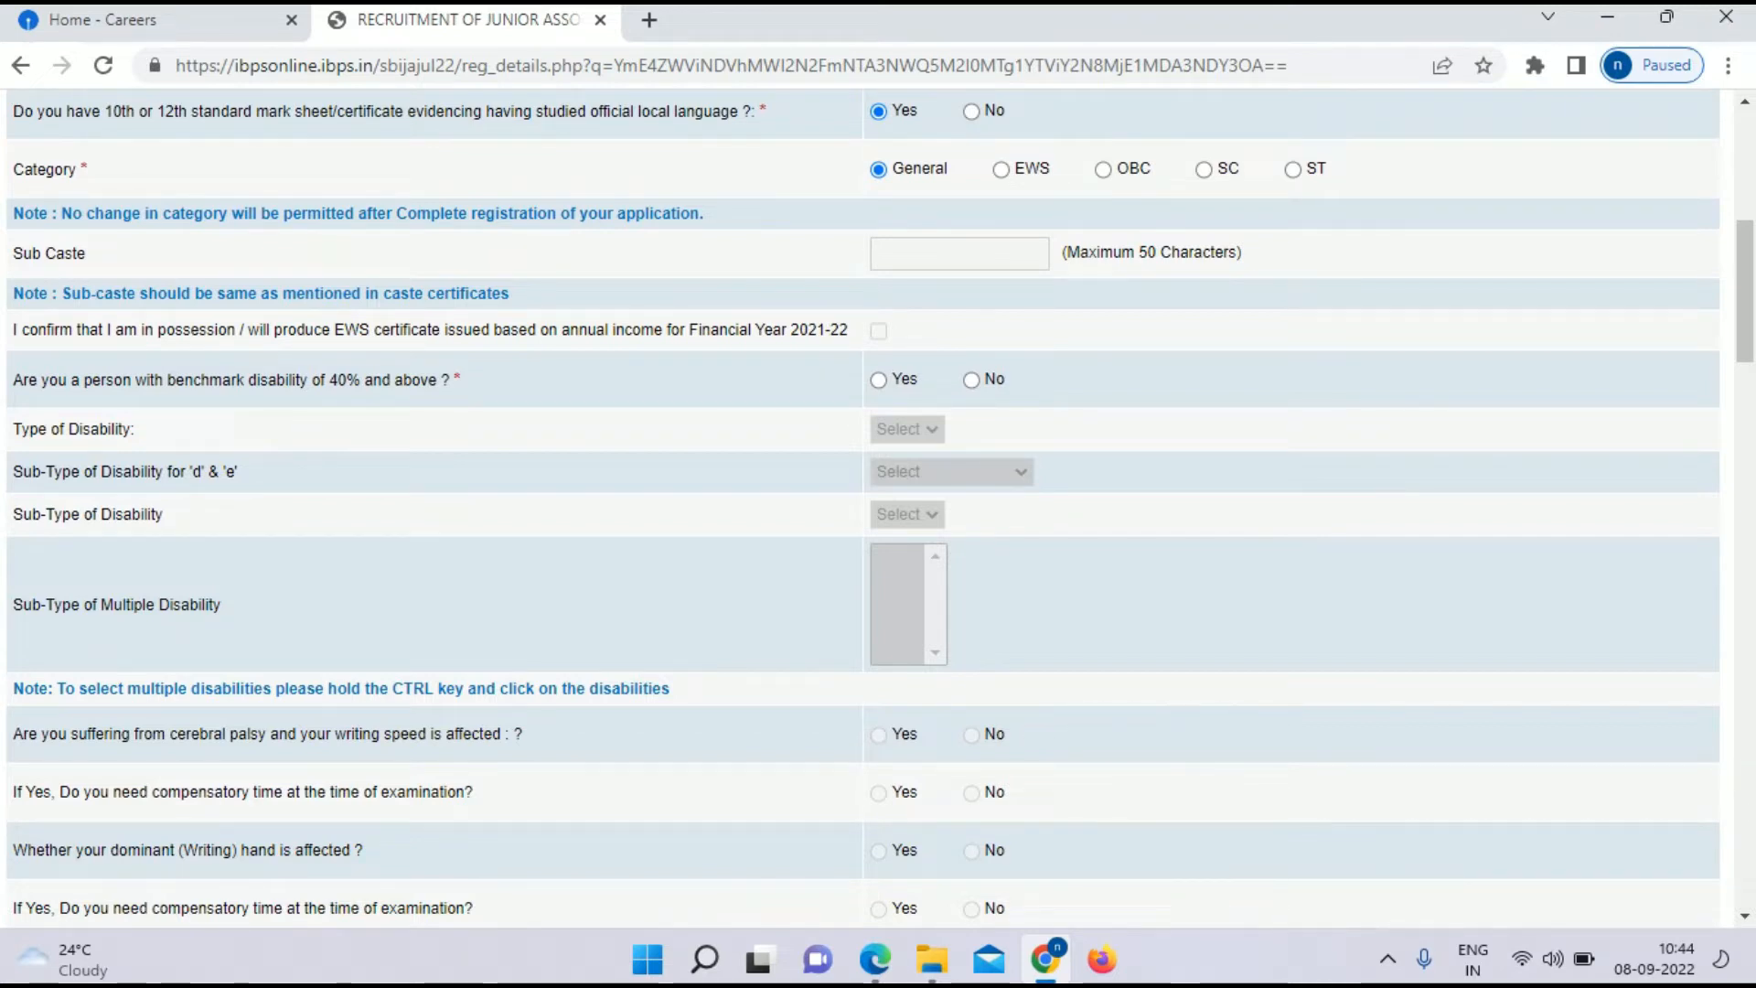
pyautogui.click(972, 380)
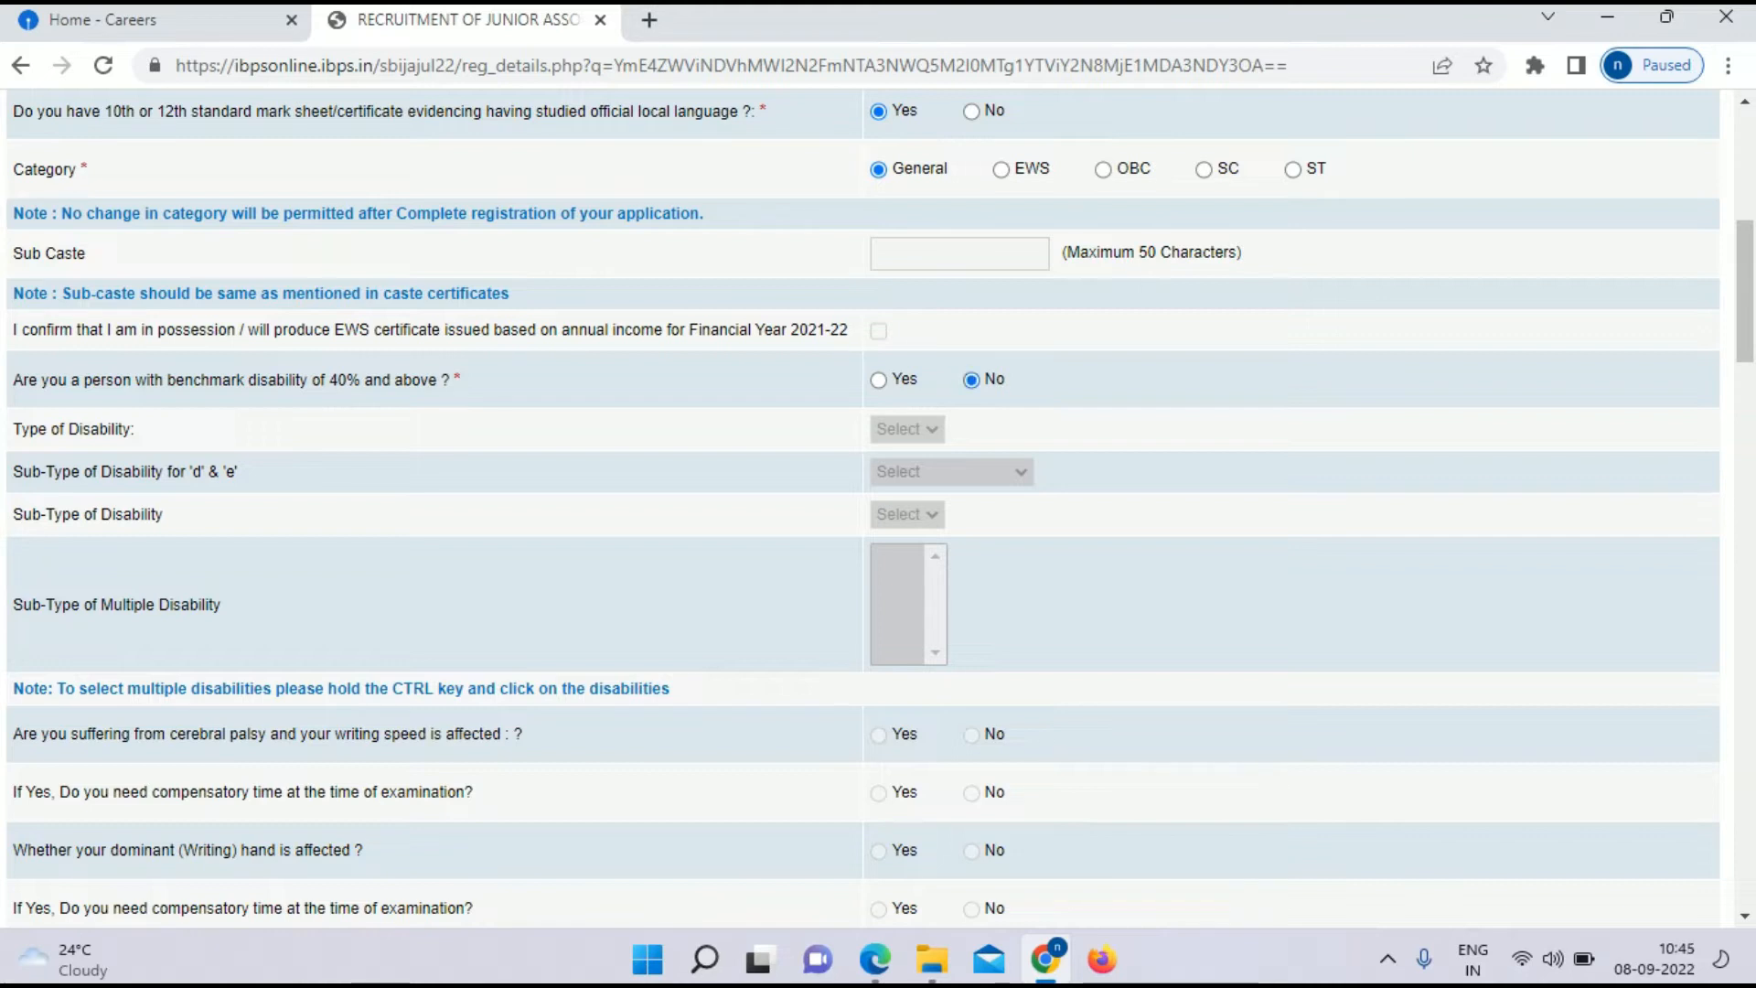
pyautogui.scroll(-1, 864, 509)
pyautogui.scroll(-4, 863, 508)
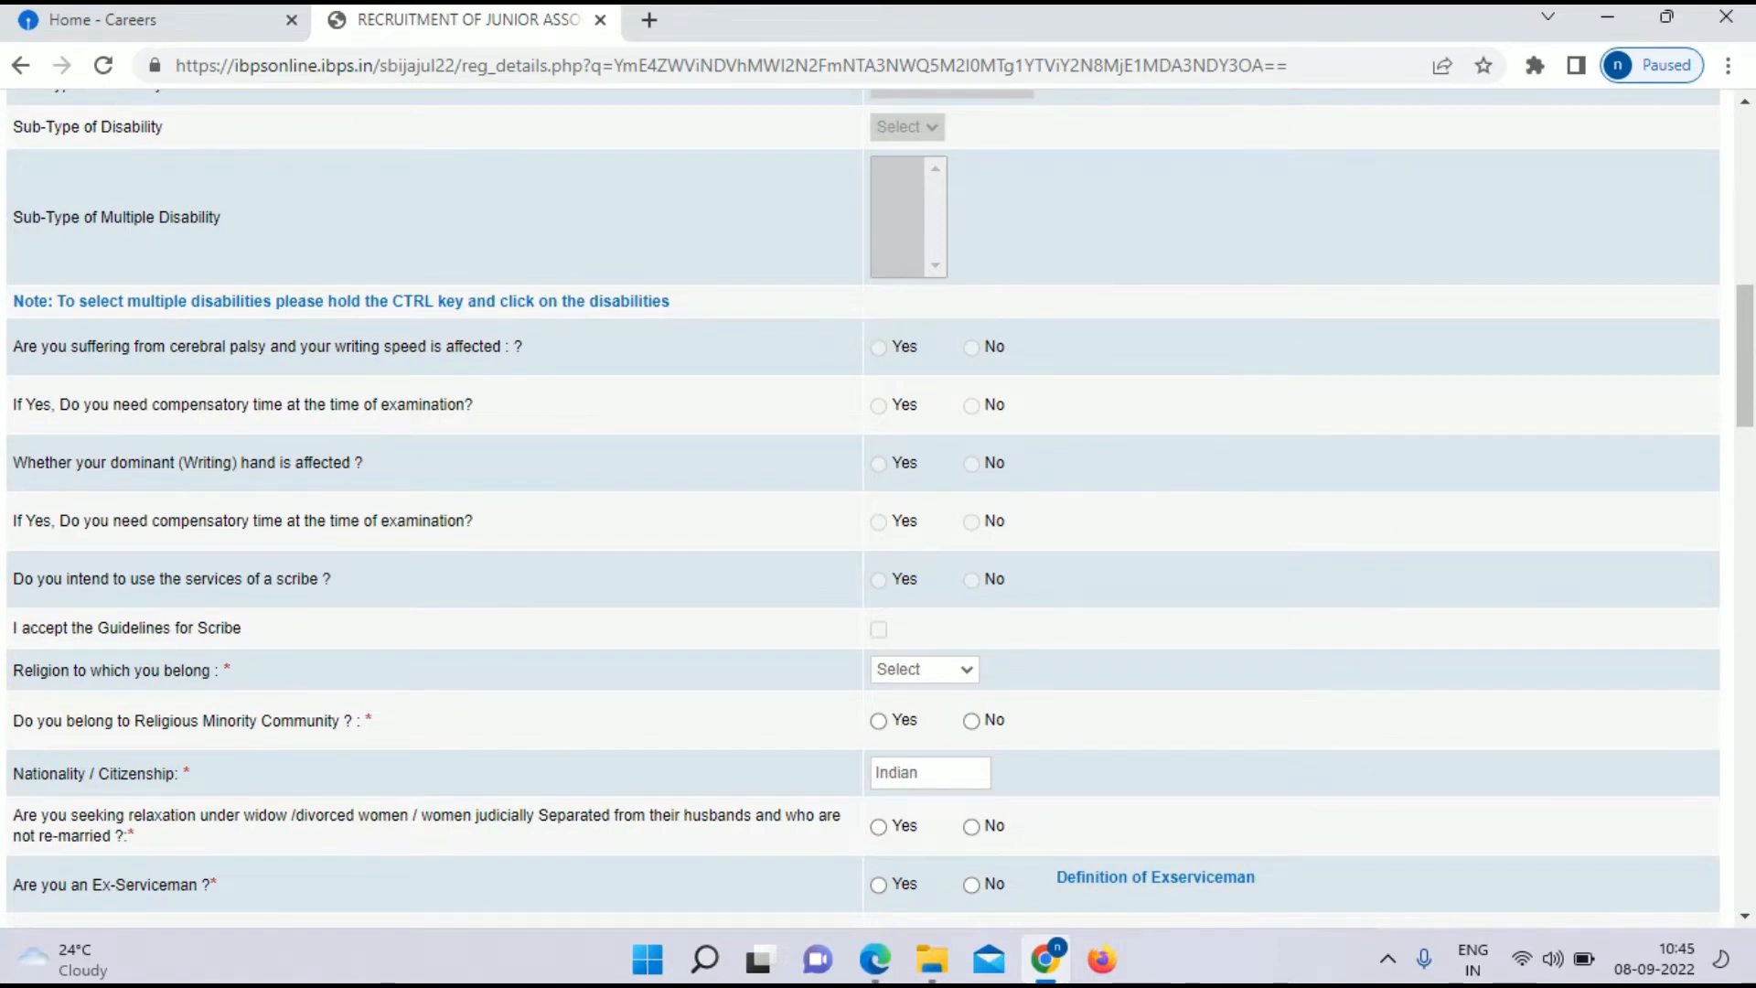
# Step: Set religion to Hindu and answer No to the religious-minority and widow/divorced relaxation questions
pyautogui.scroll(-2, 863, 508)
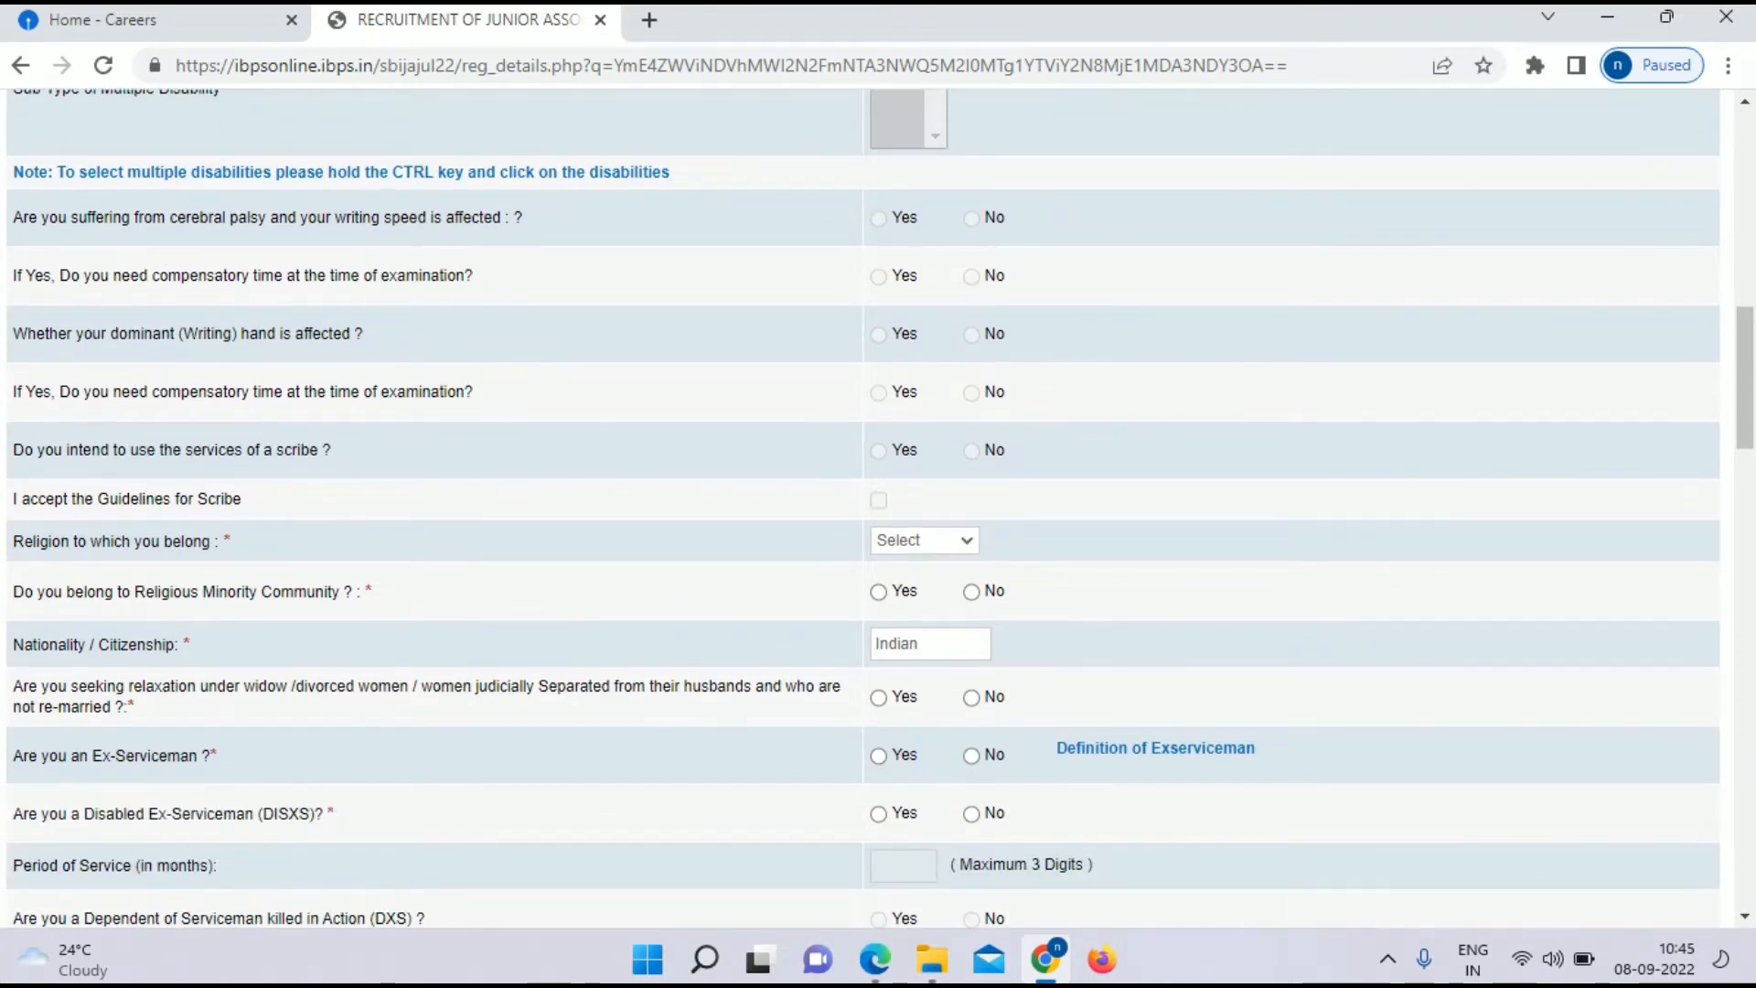
pyautogui.click(924, 540)
pyautogui.press('Down')
pyautogui.press('Return')
pyautogui.scroll(-2, 863, 509)
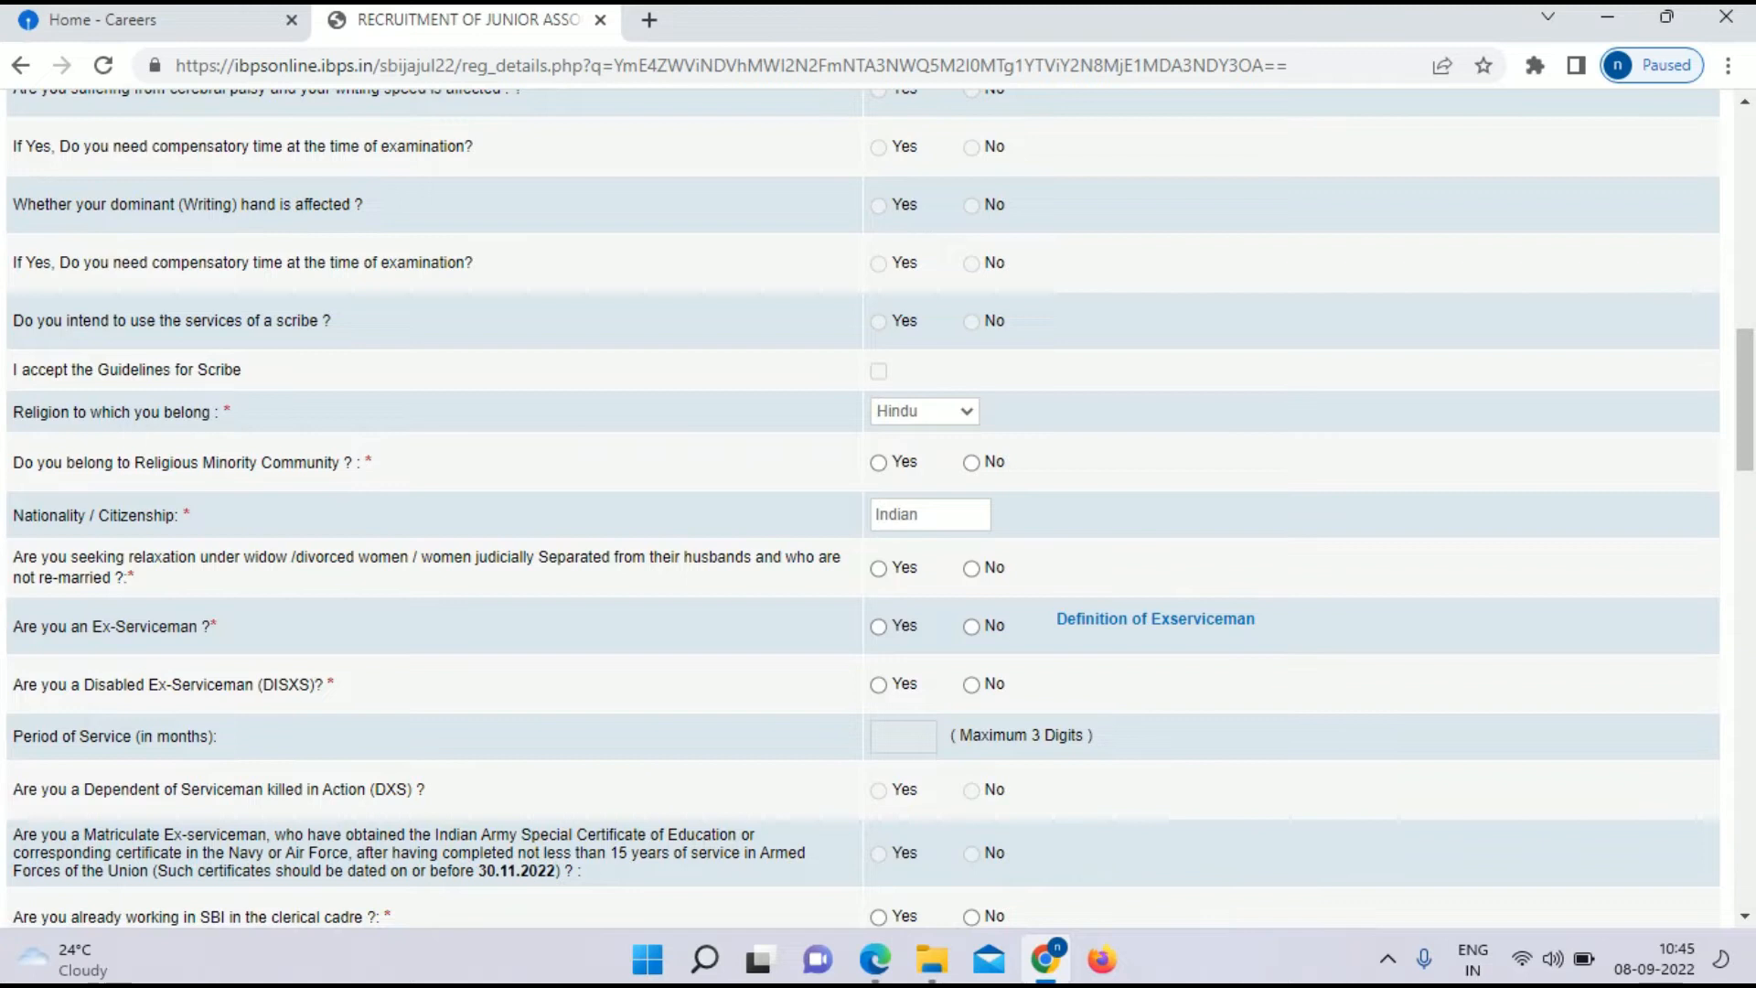
pyautogui.click(972, 463)
pyautogui.scroll(-1, 971, 463)
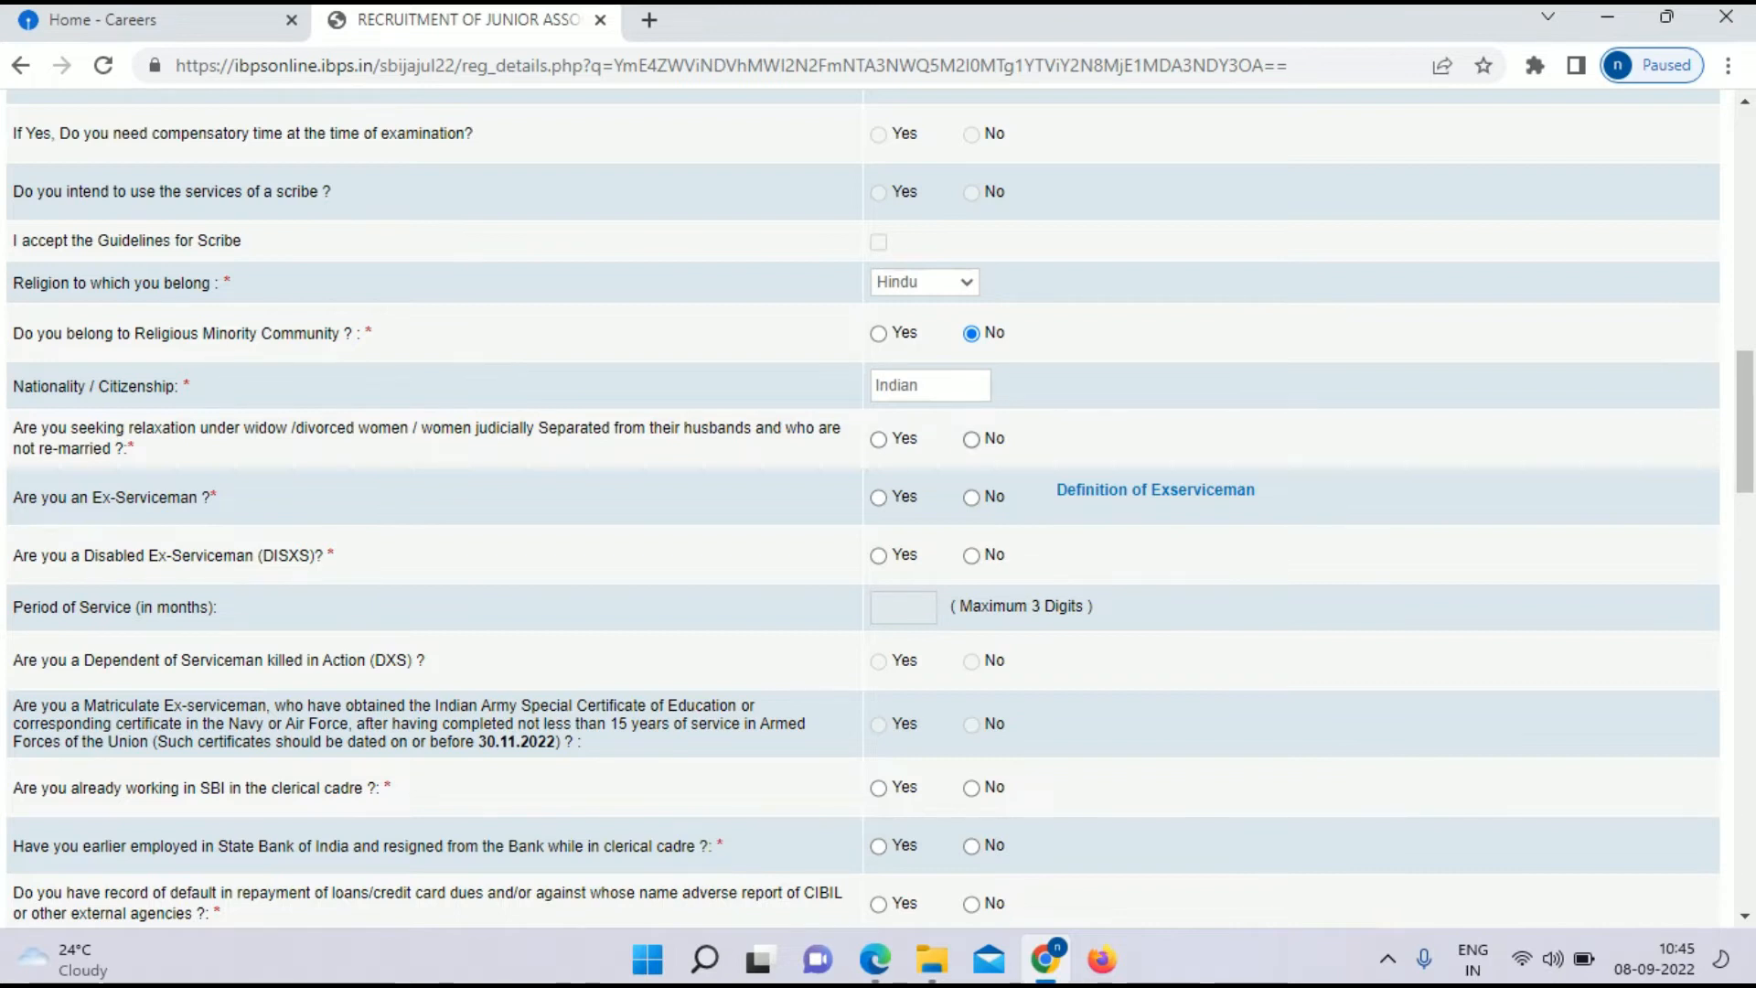
pyautogui.click(971, 440)
pyautogui.scroll(-1, 878, 512)
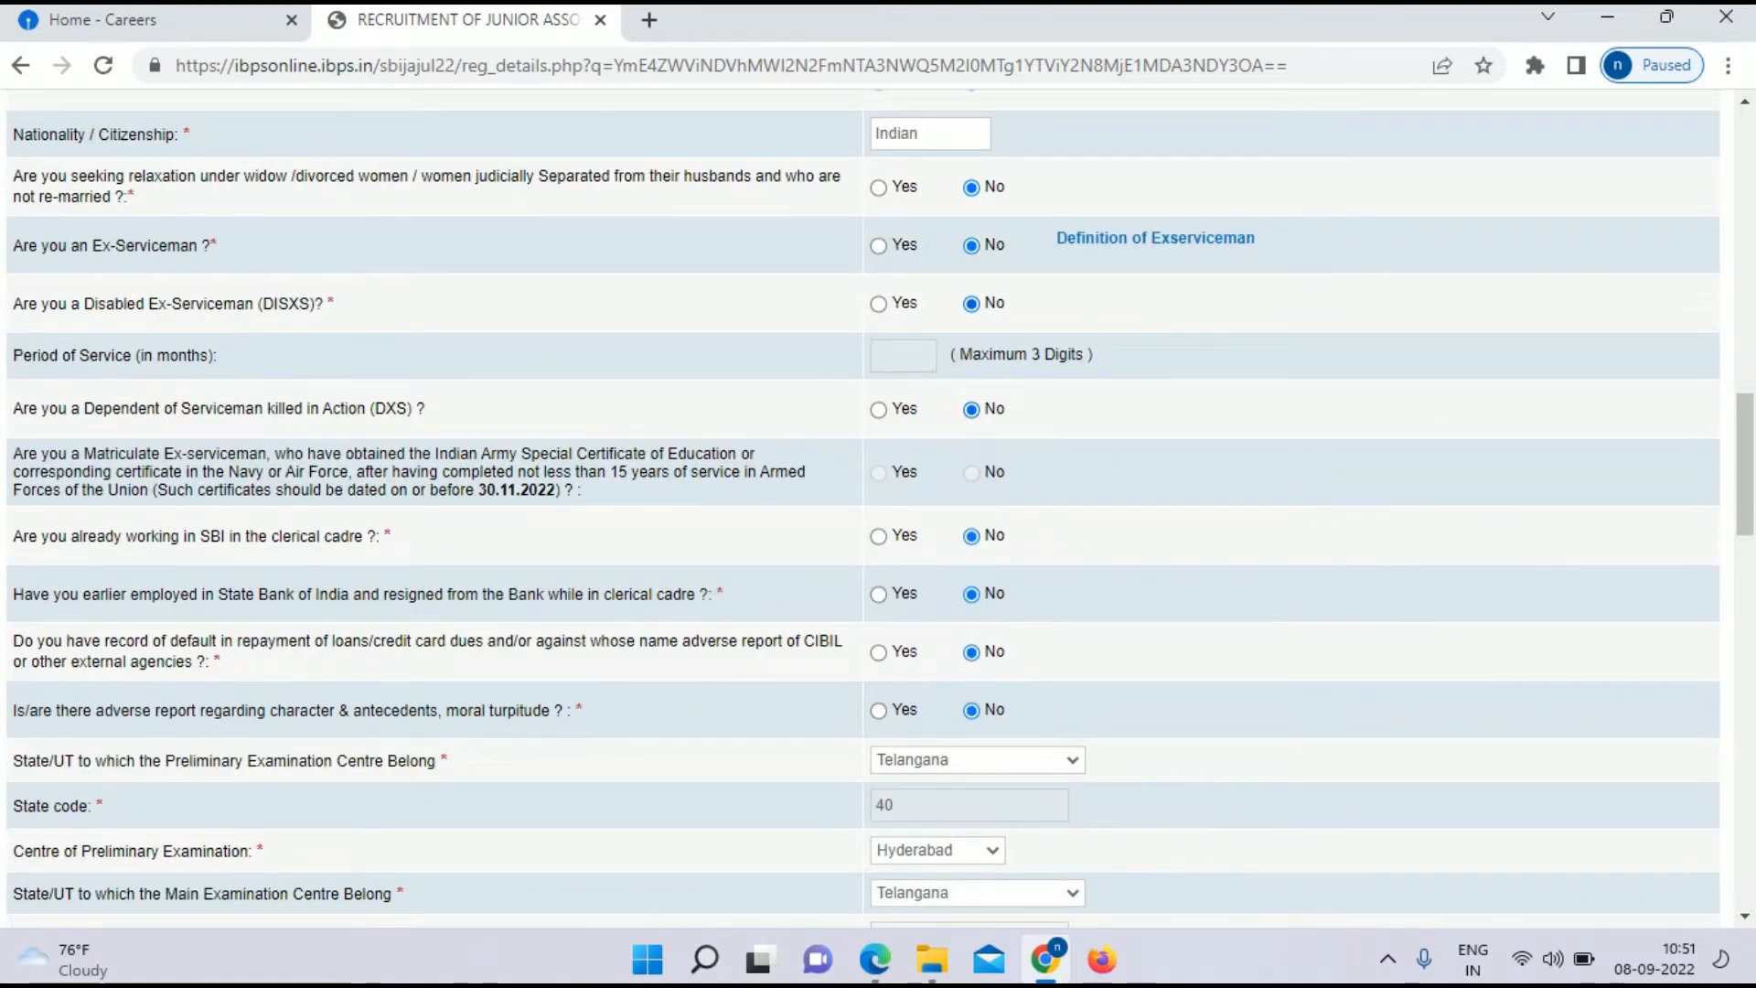
# Step: Keep Aadhar Card as the ID proof and review the Personal Details section
pyautogui.scroll(-1, 862, 508)
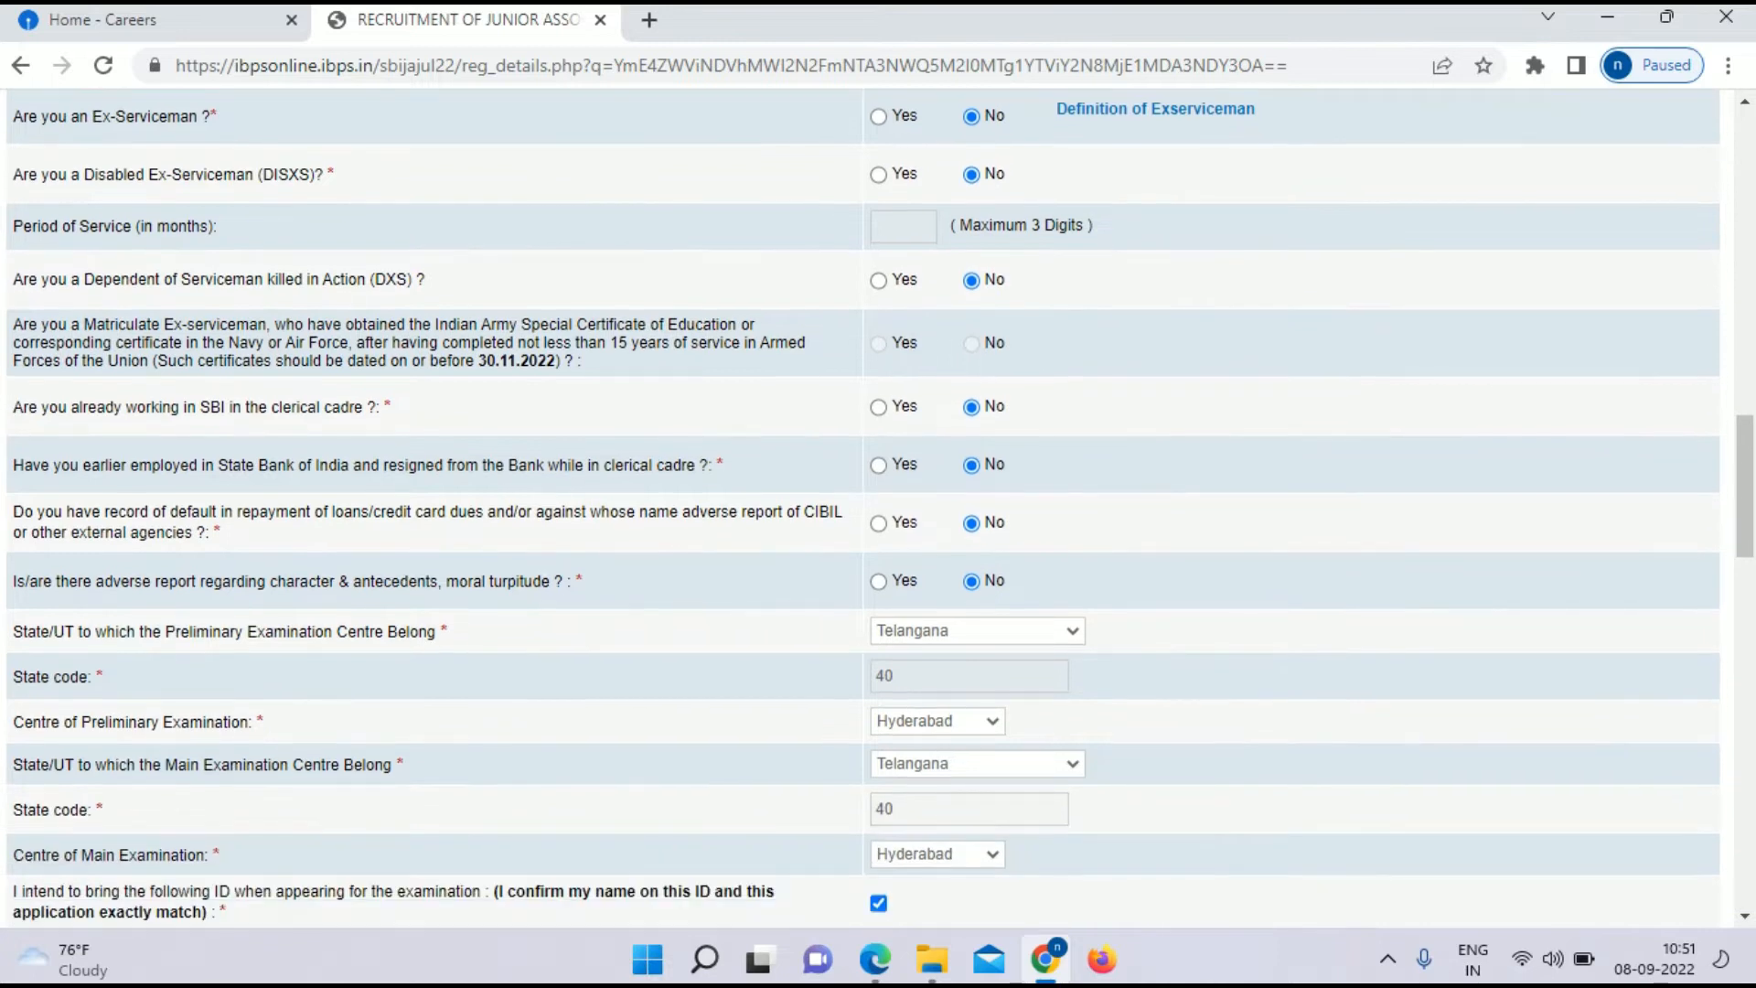
pyautogui.scroll(-3, 862, 509)
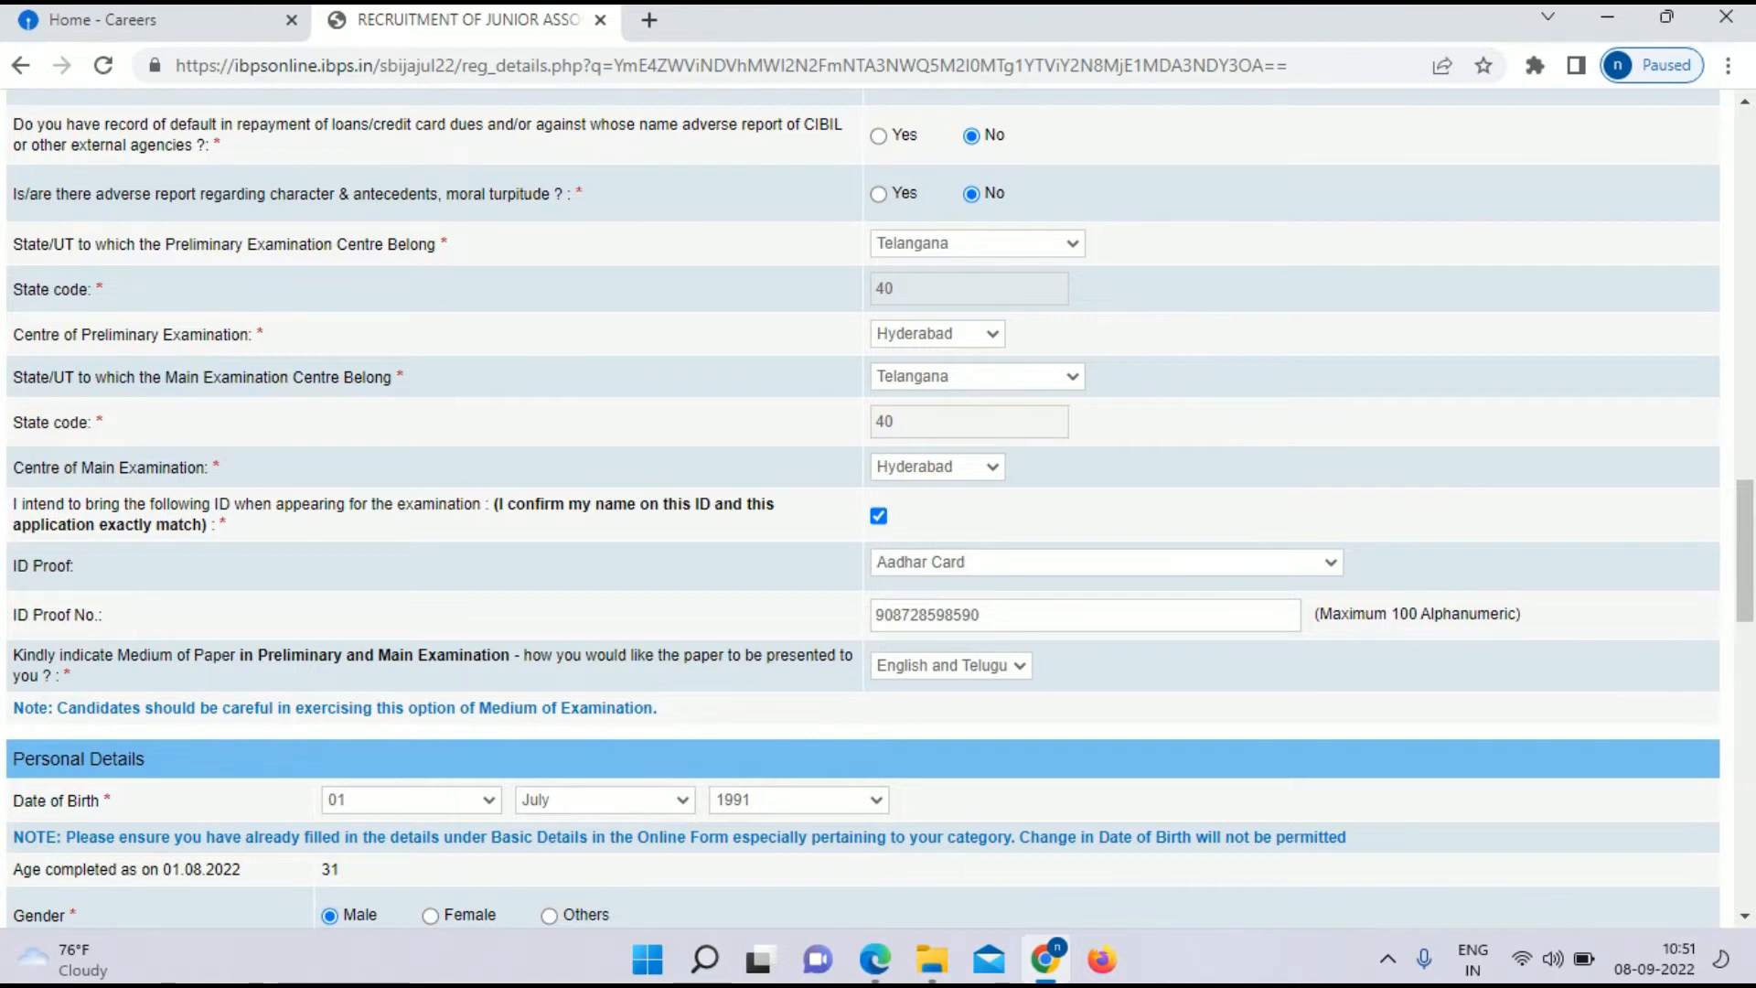
pyautogui.click(1106, 563)
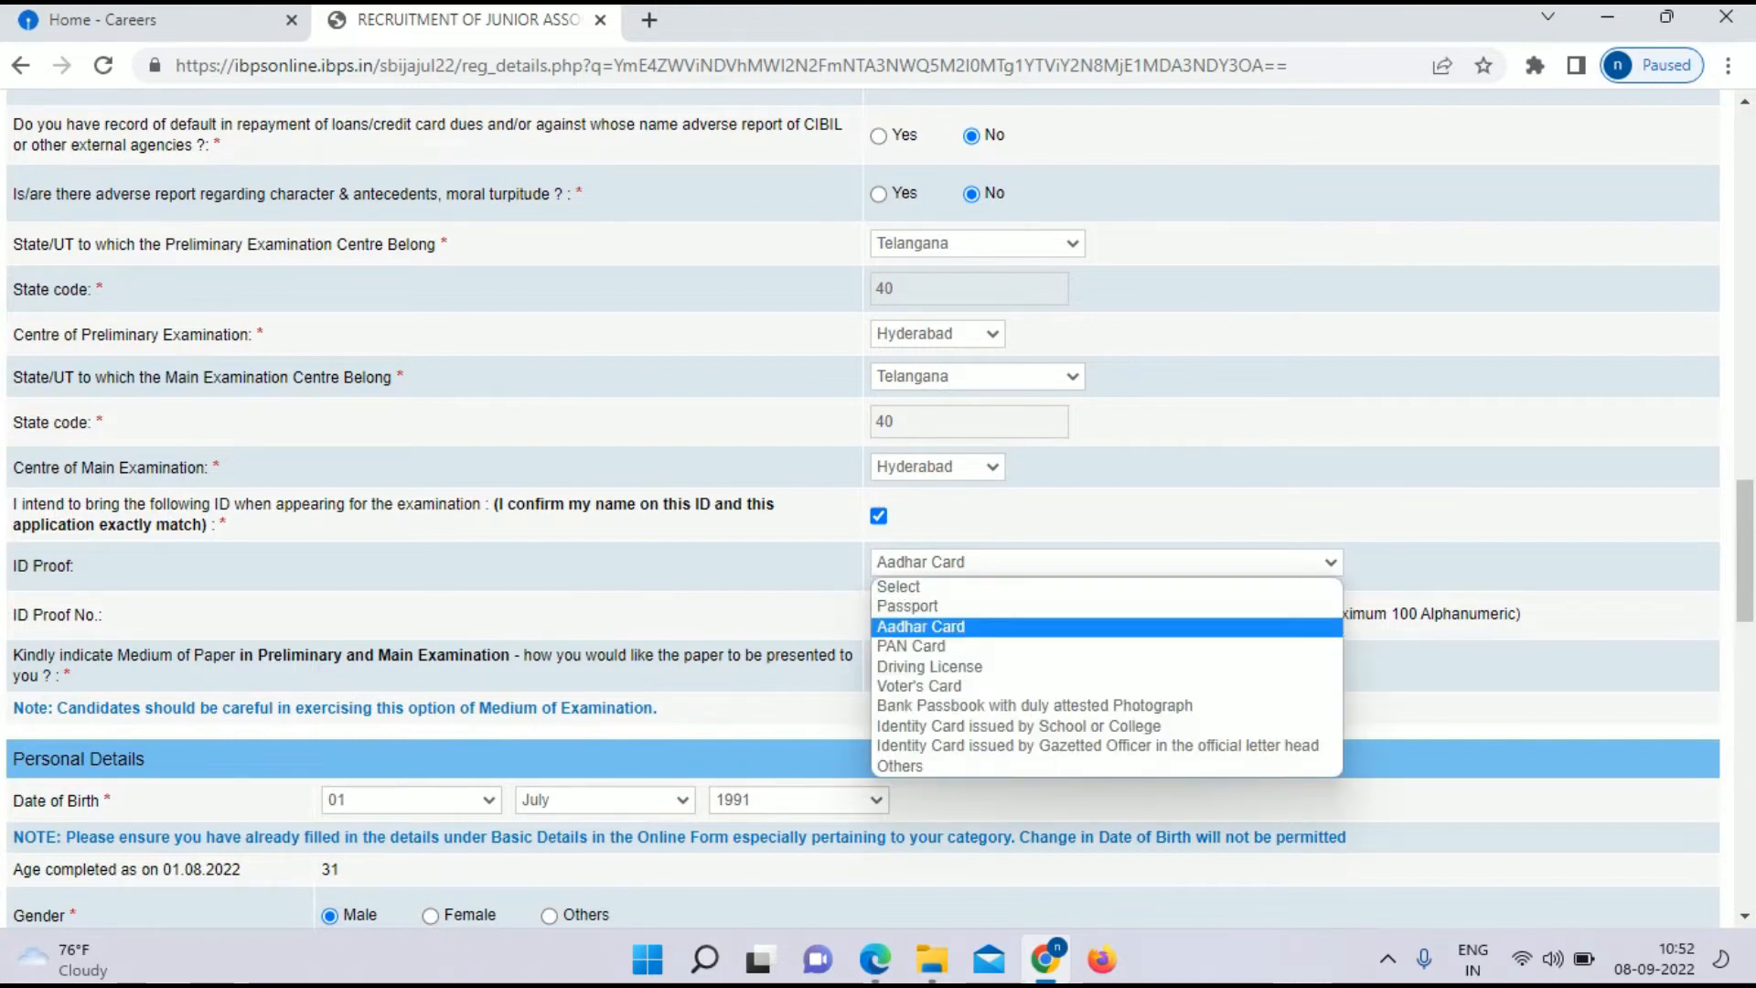
pyautogui.click(921, 626)
pyautogui.scroll(-3, 878, 508)
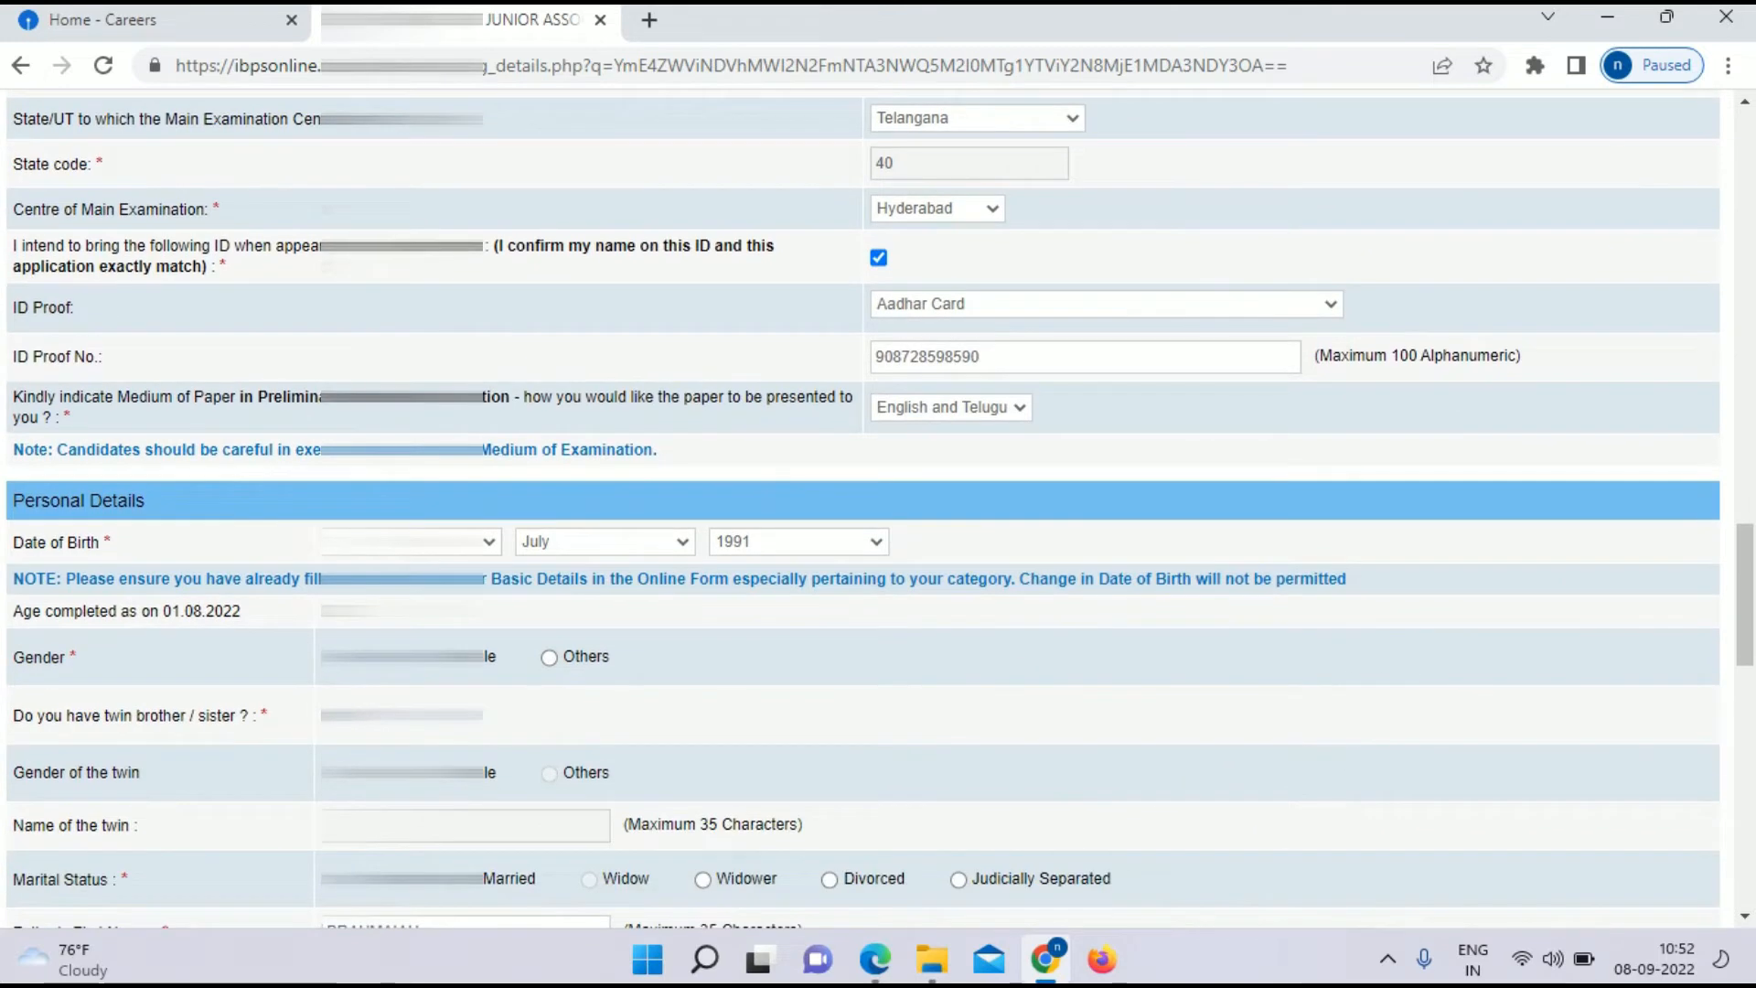
pyautogui.scroll(-2, 878, 508)
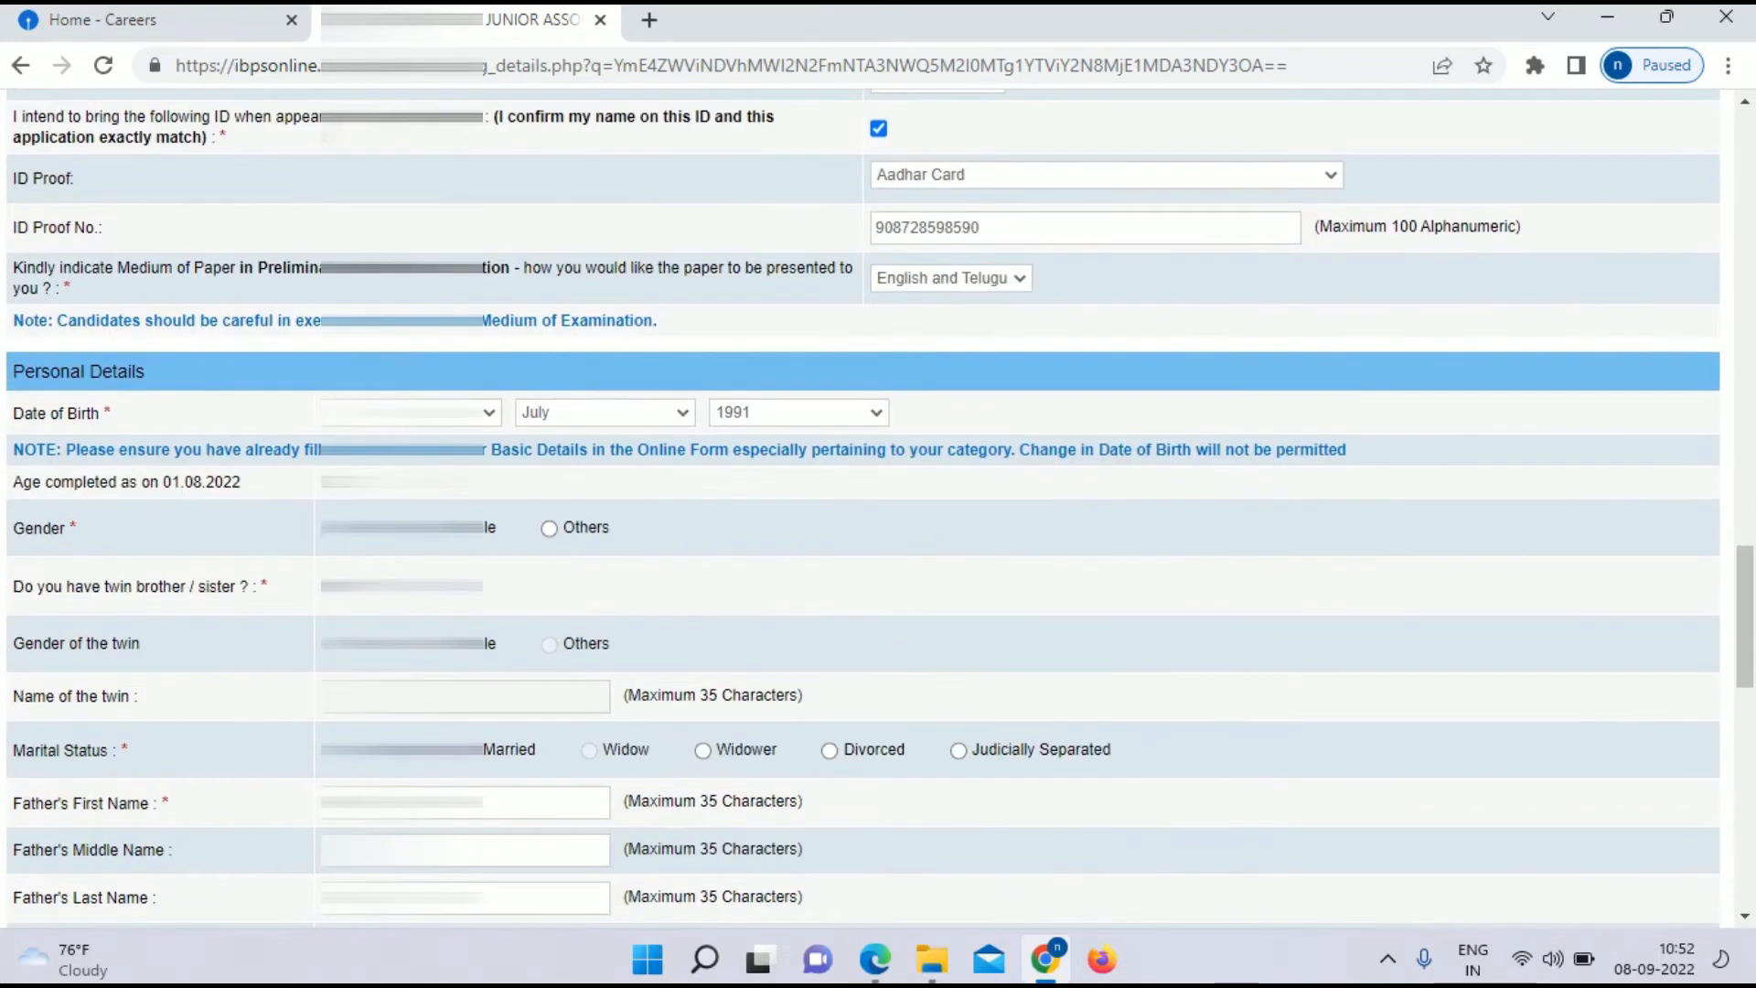
pyautogui.scroll(-2, 878, 508)
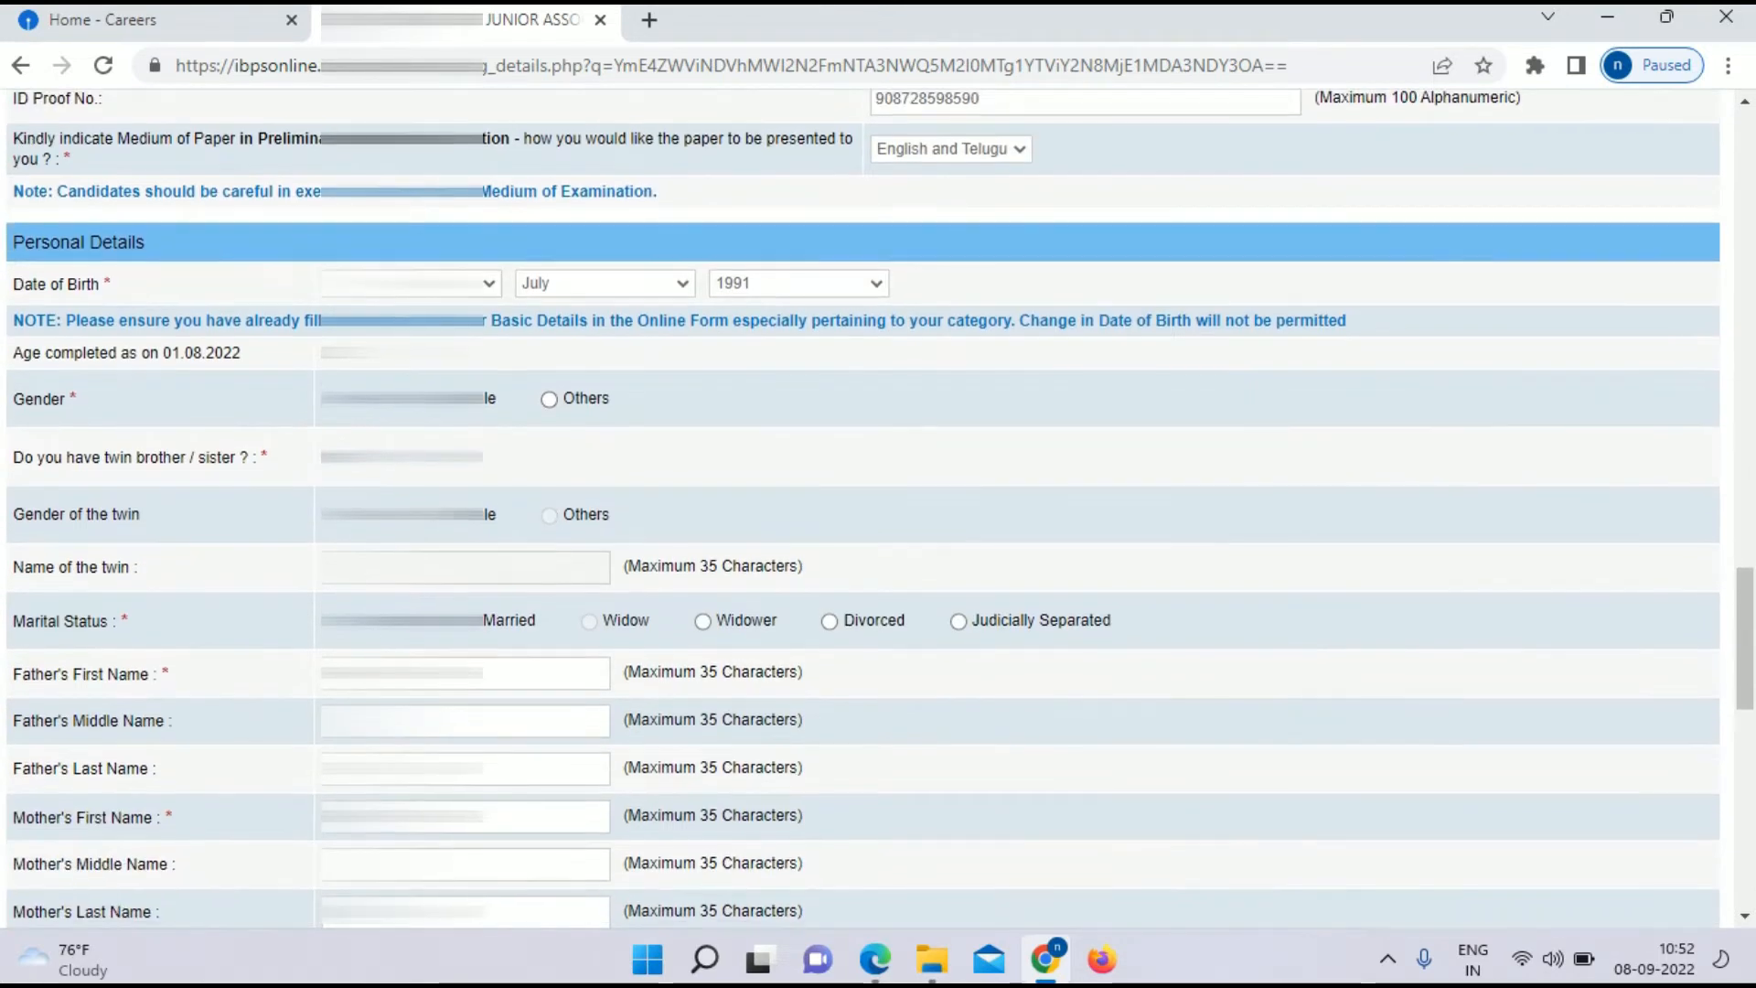
pyautogui.scroll(-2, 878, 508)
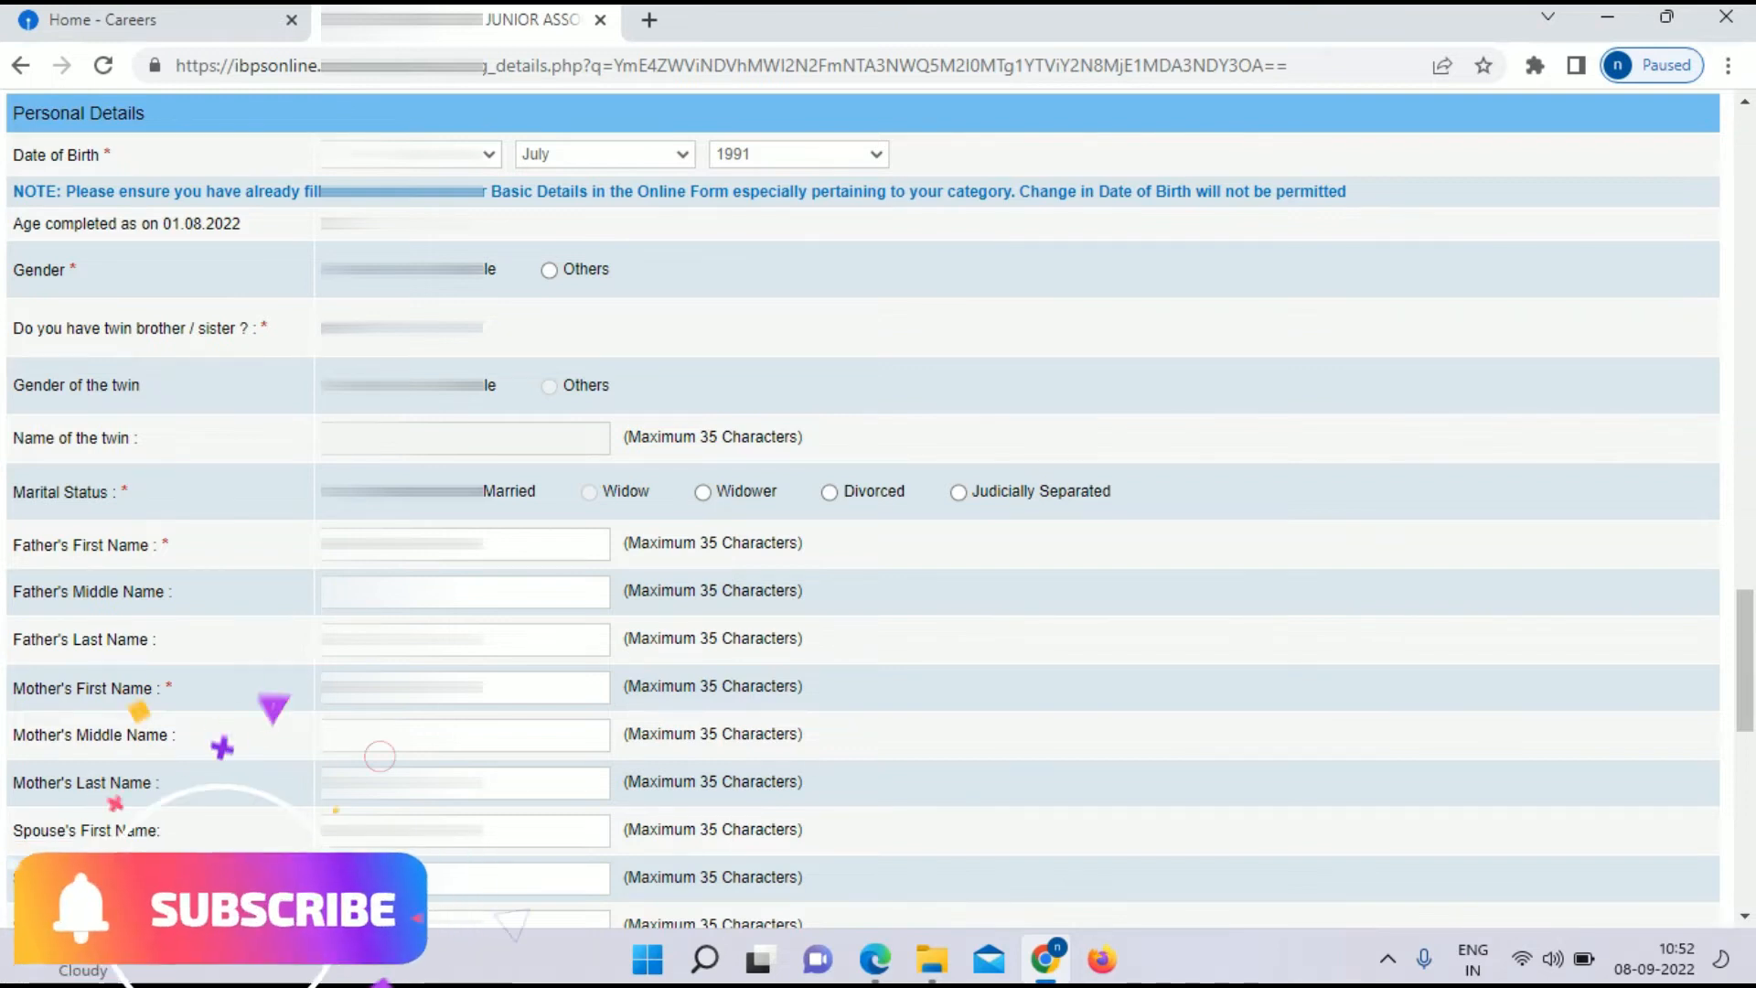
# Step: Validate the entered details and acknowledge the 'Verified Successfully' message, with fee NIL
pyautogui.scroll(-8, 878, 540)
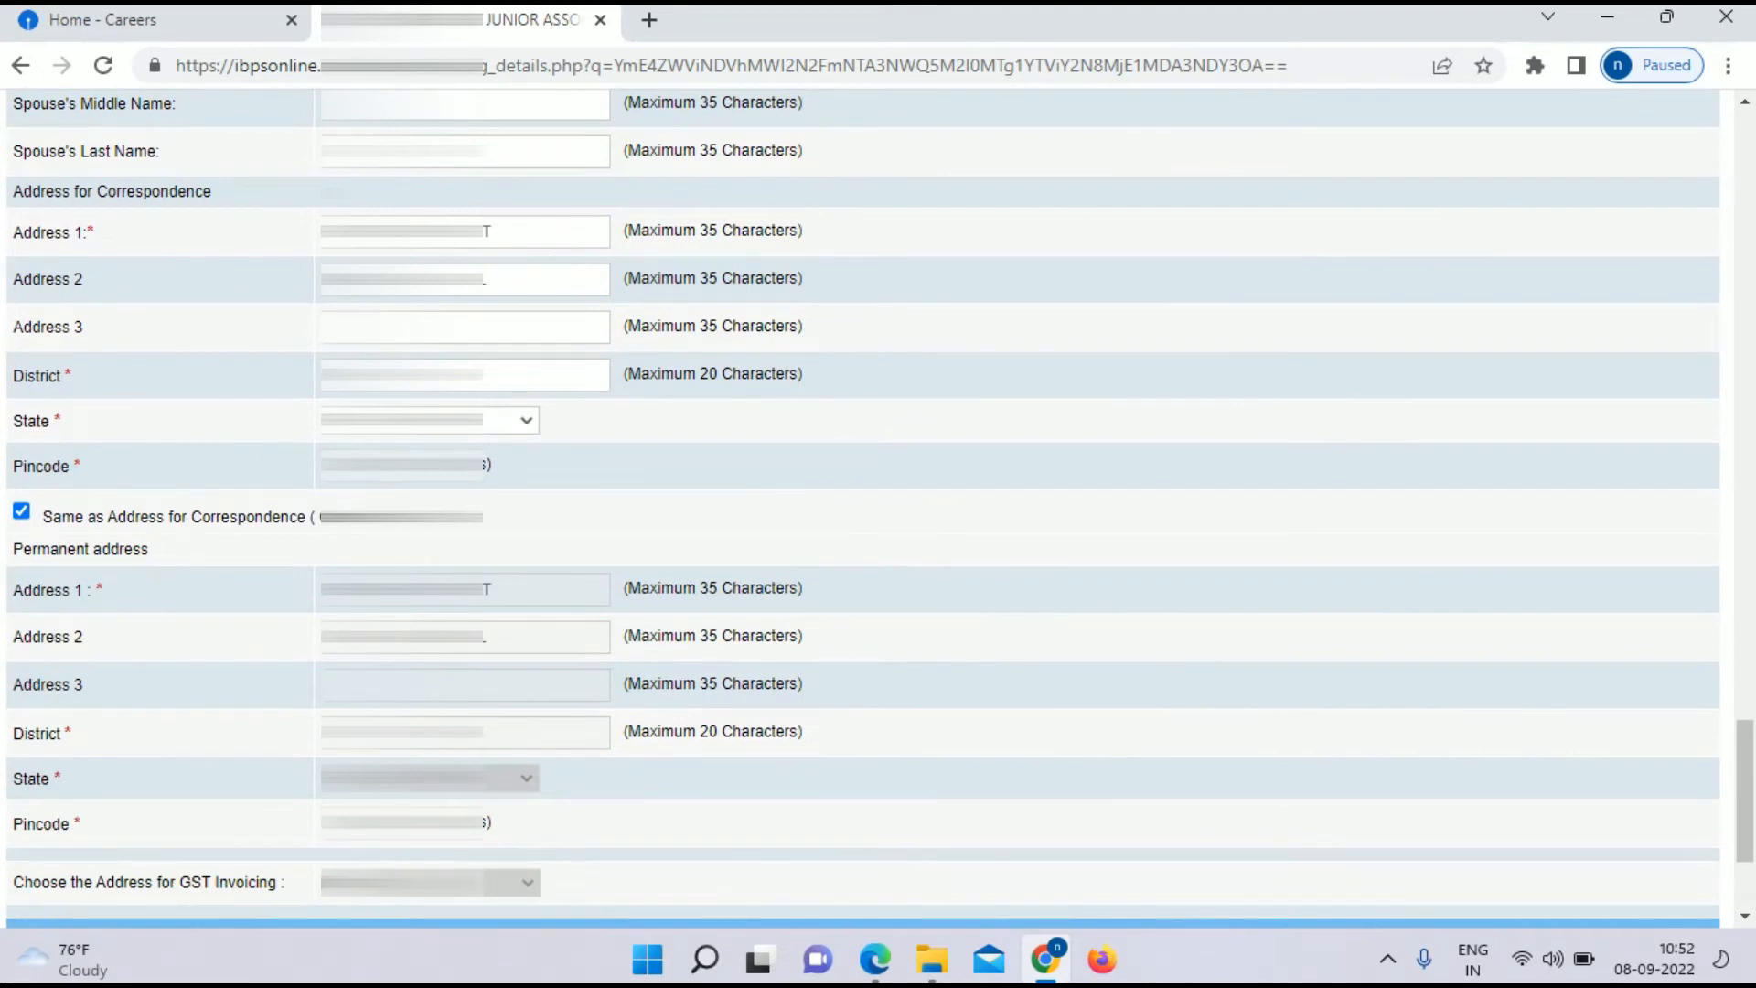
pyautogui.scroll(1, 878, 508)
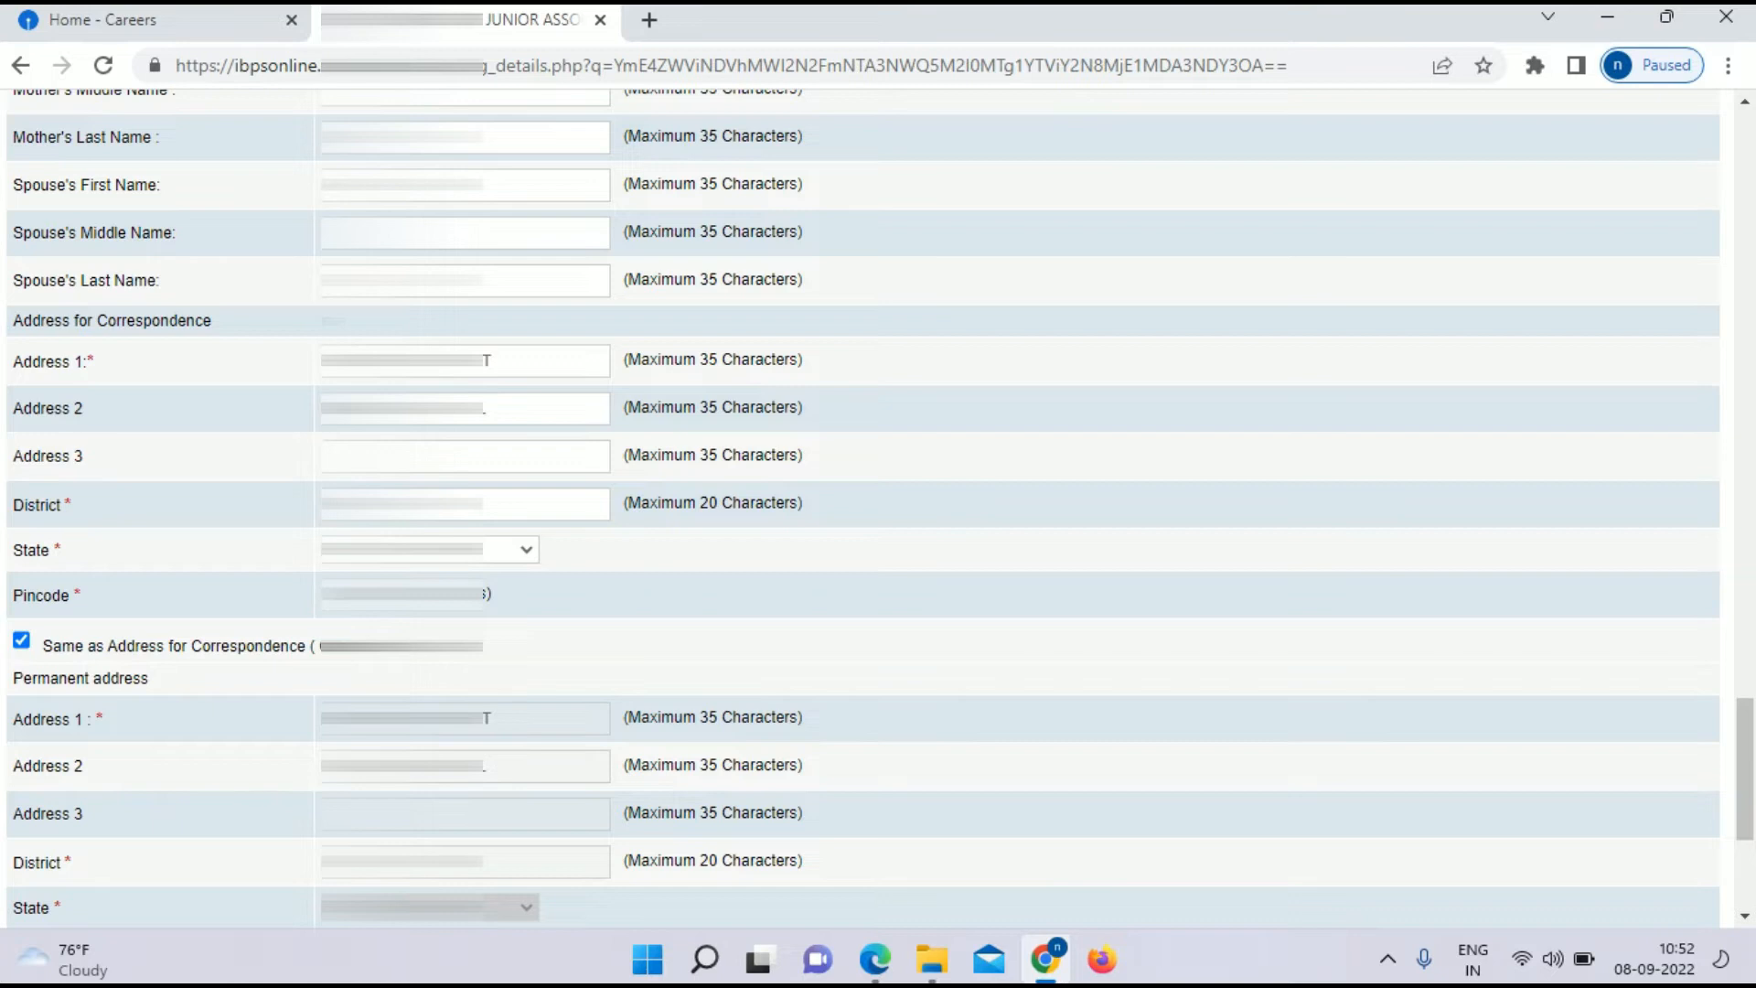
pyautogui.scroll(-3, 878, 508)
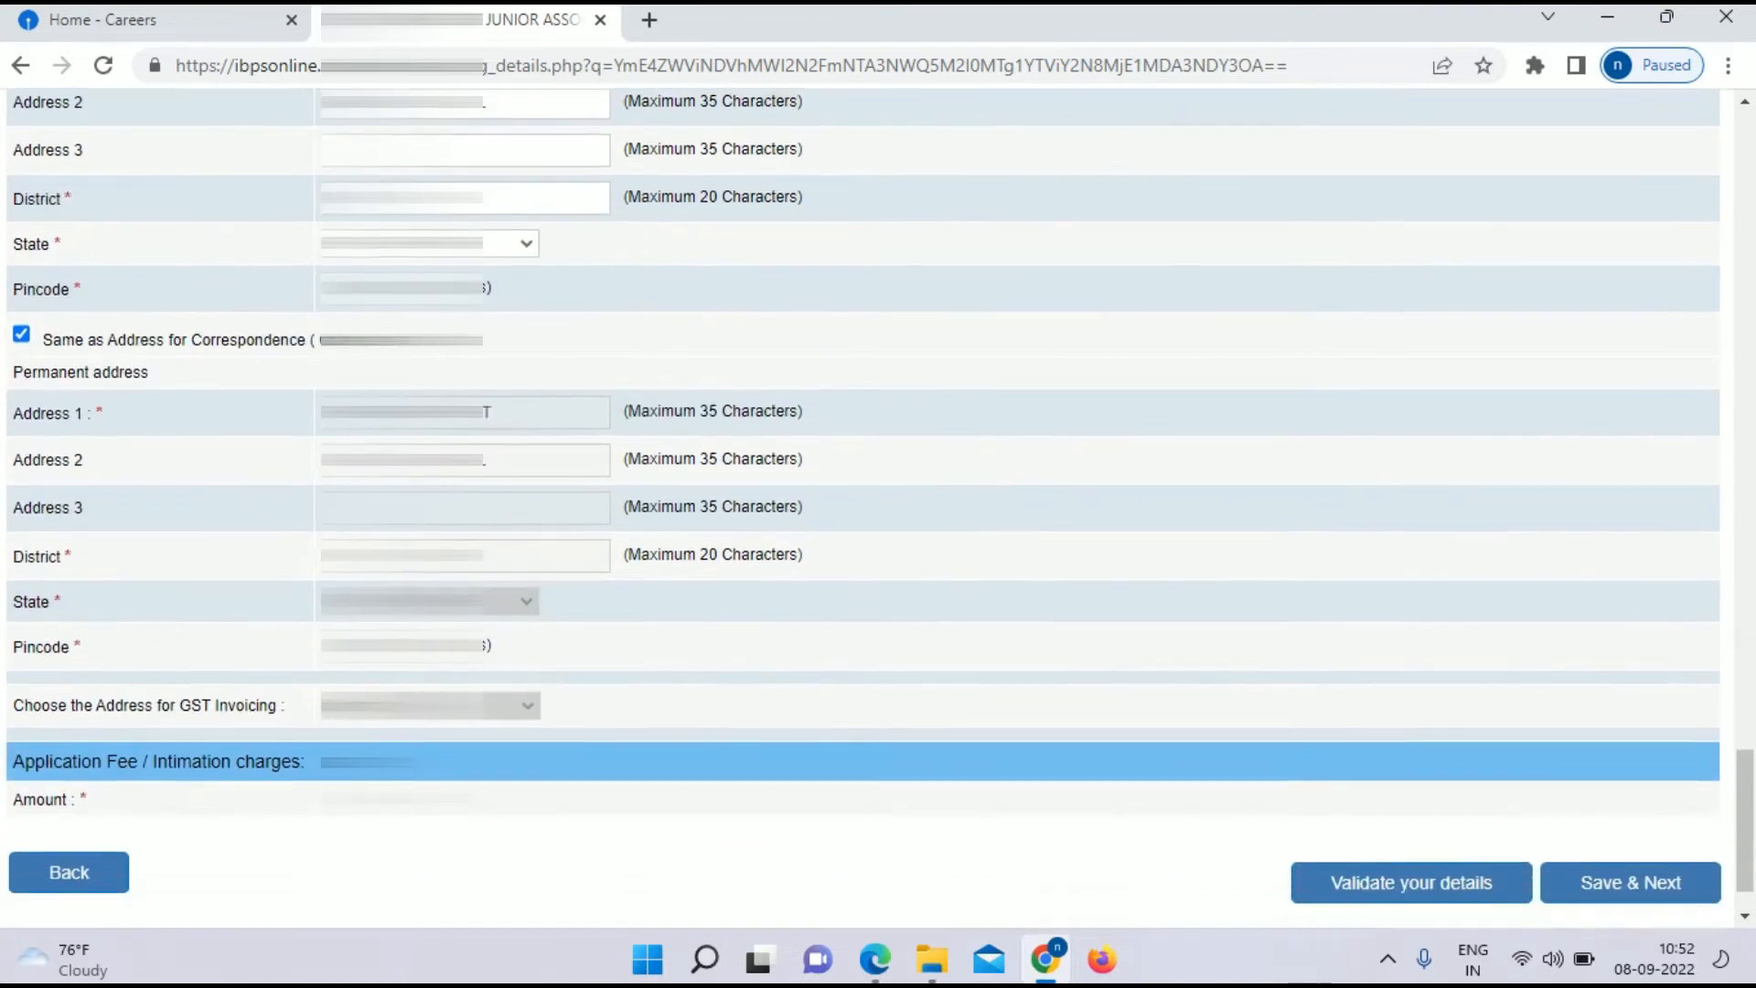
pyautogui.scroll(-2, 878, 509)
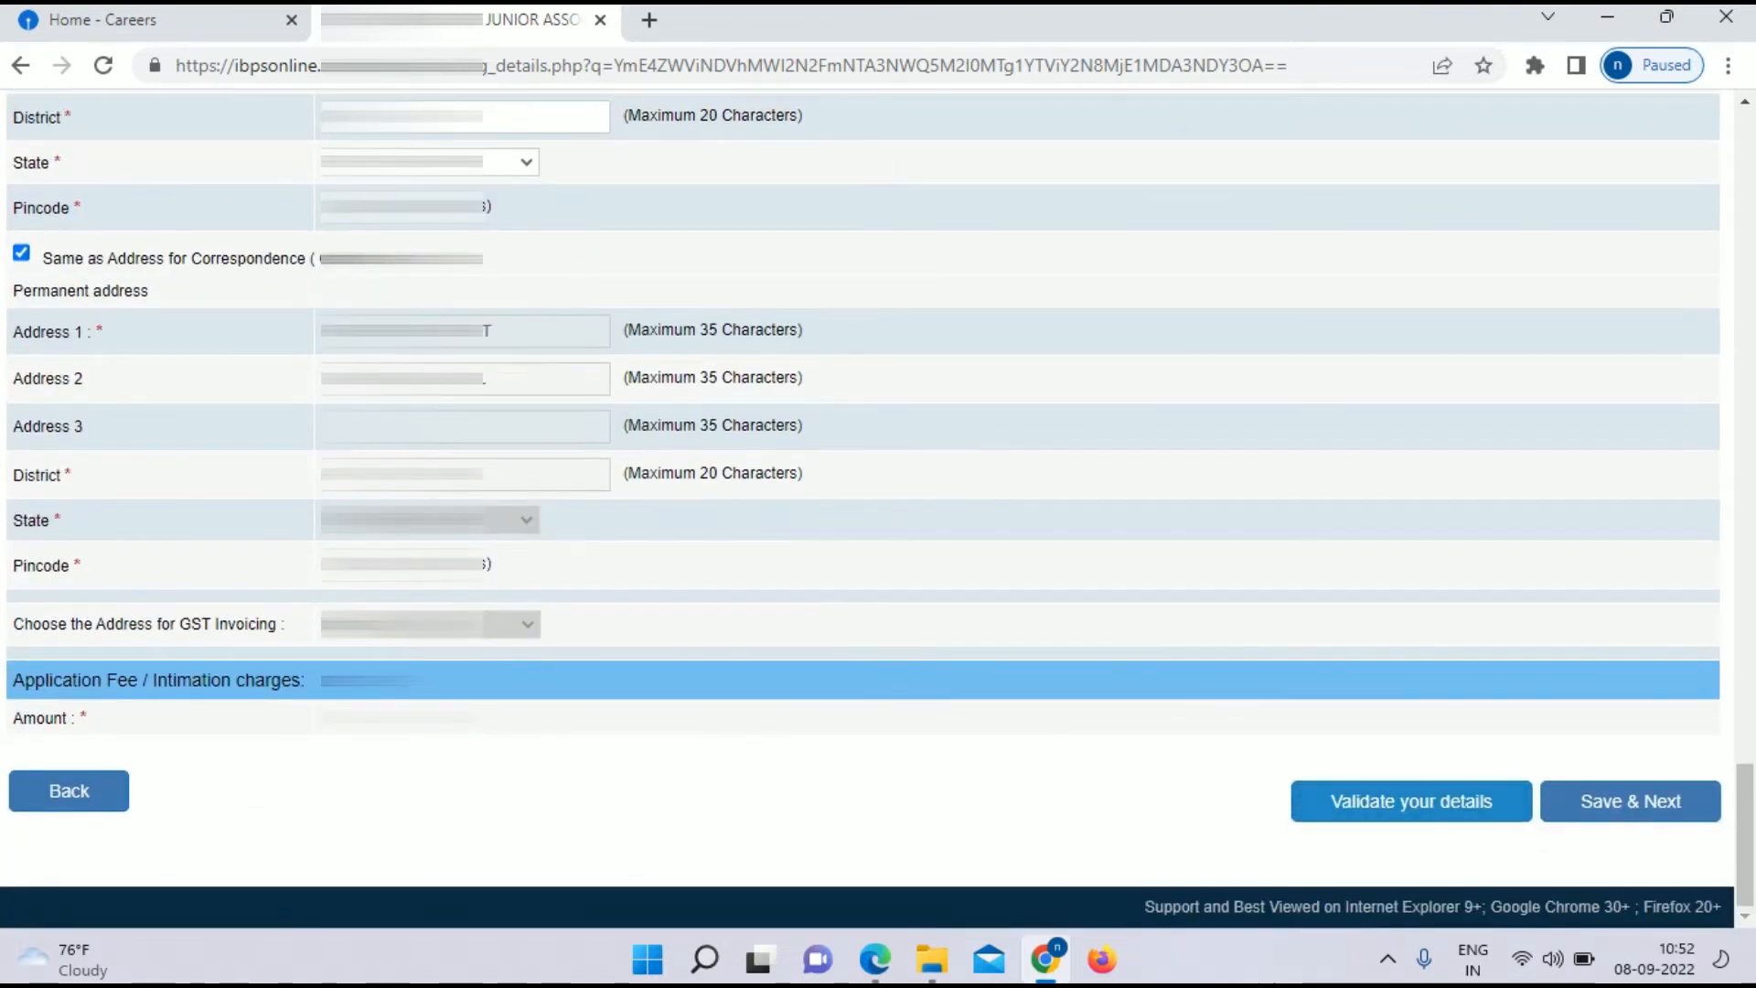
pyautogui.click(1411, 801)
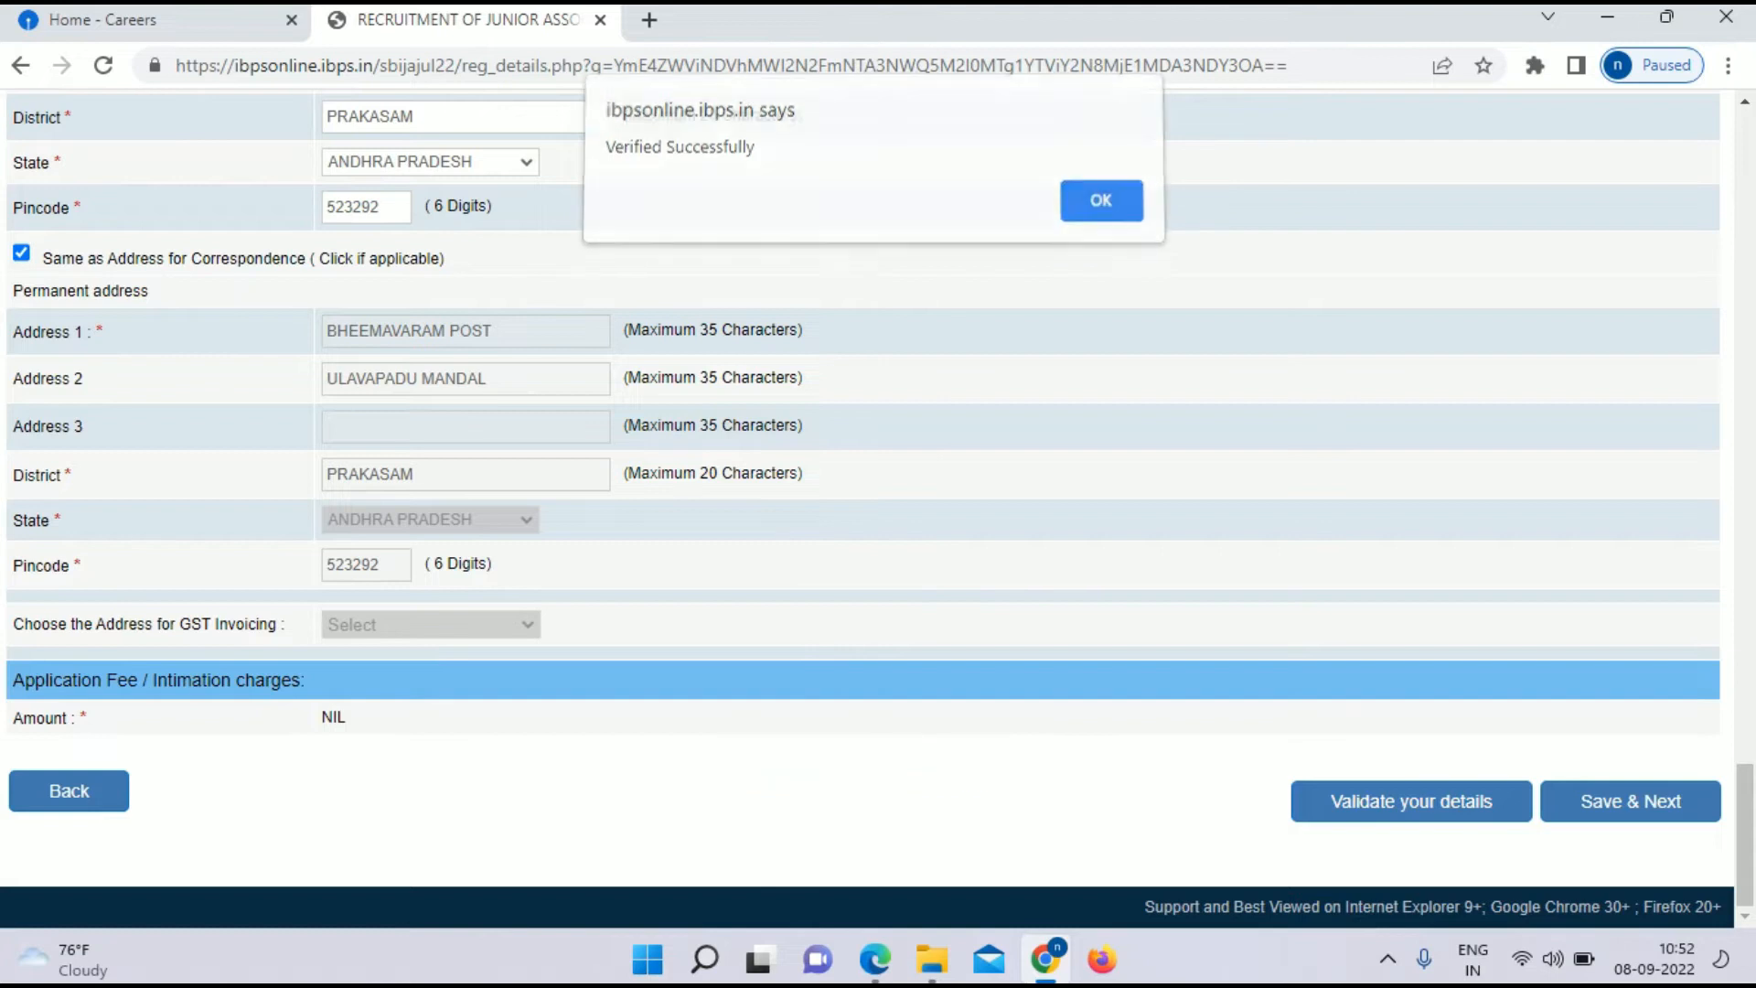
pyautogui.press('Return')
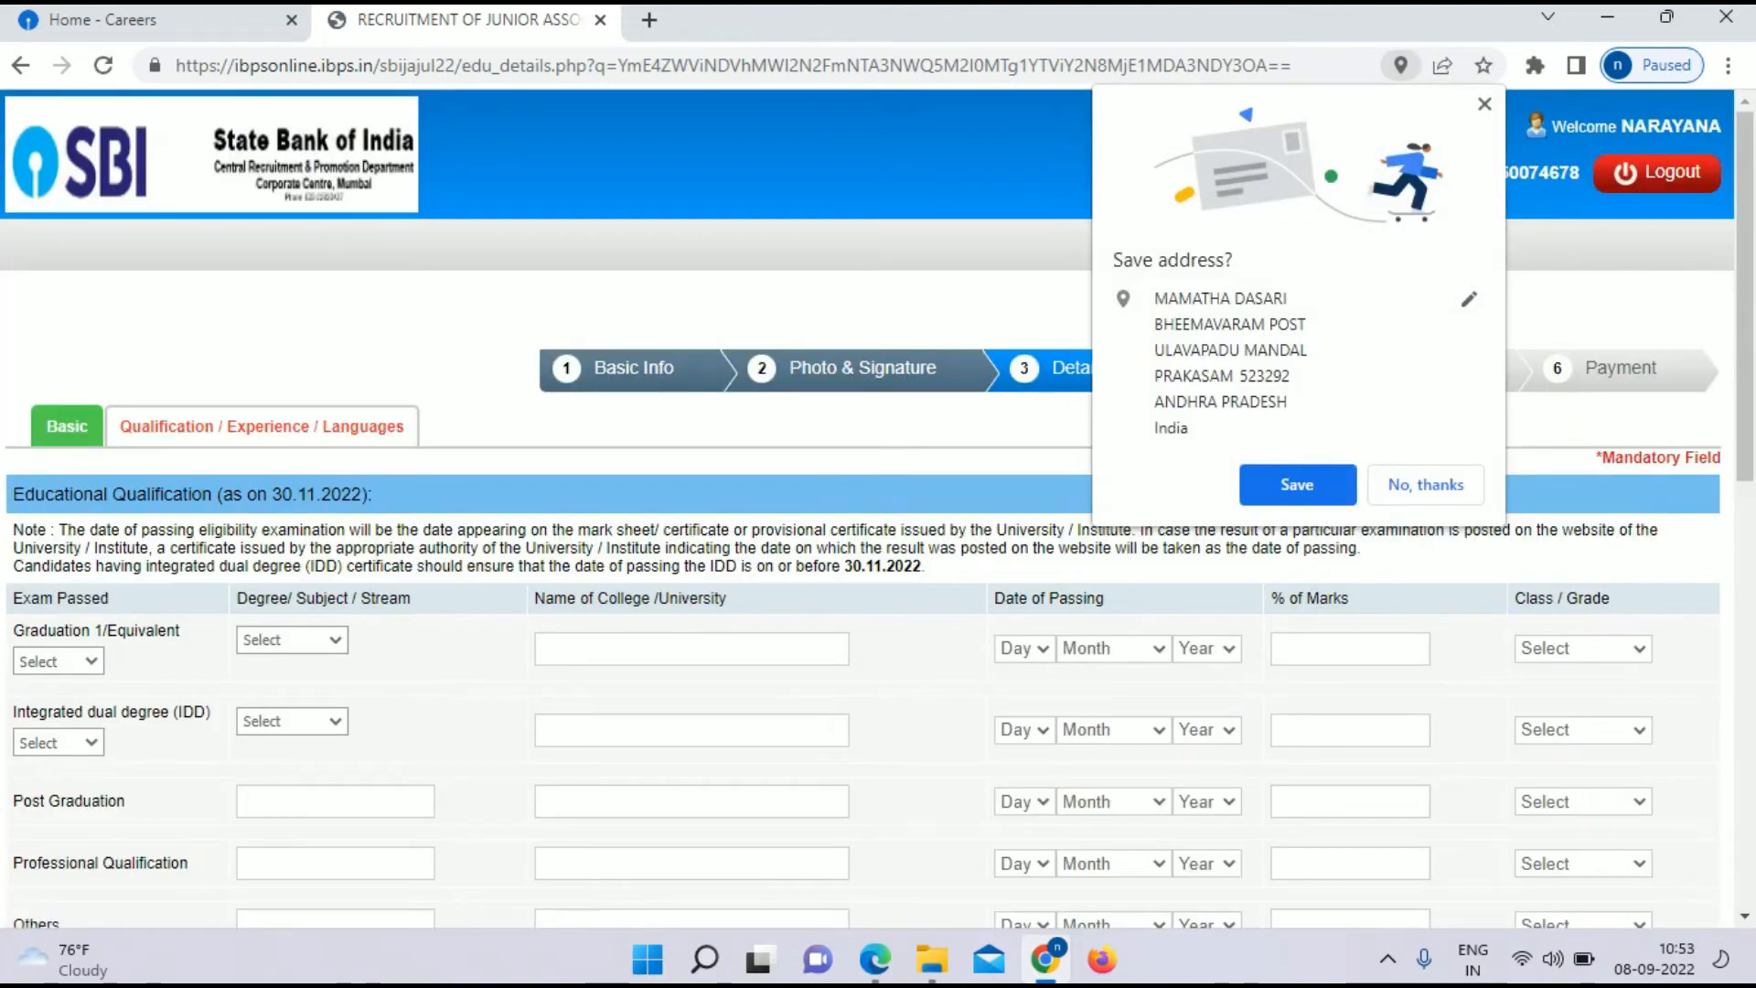
# Step: Set the graduation row to Passed with Engineering stream and paste the college name
pyautogui.click(1454, 483)
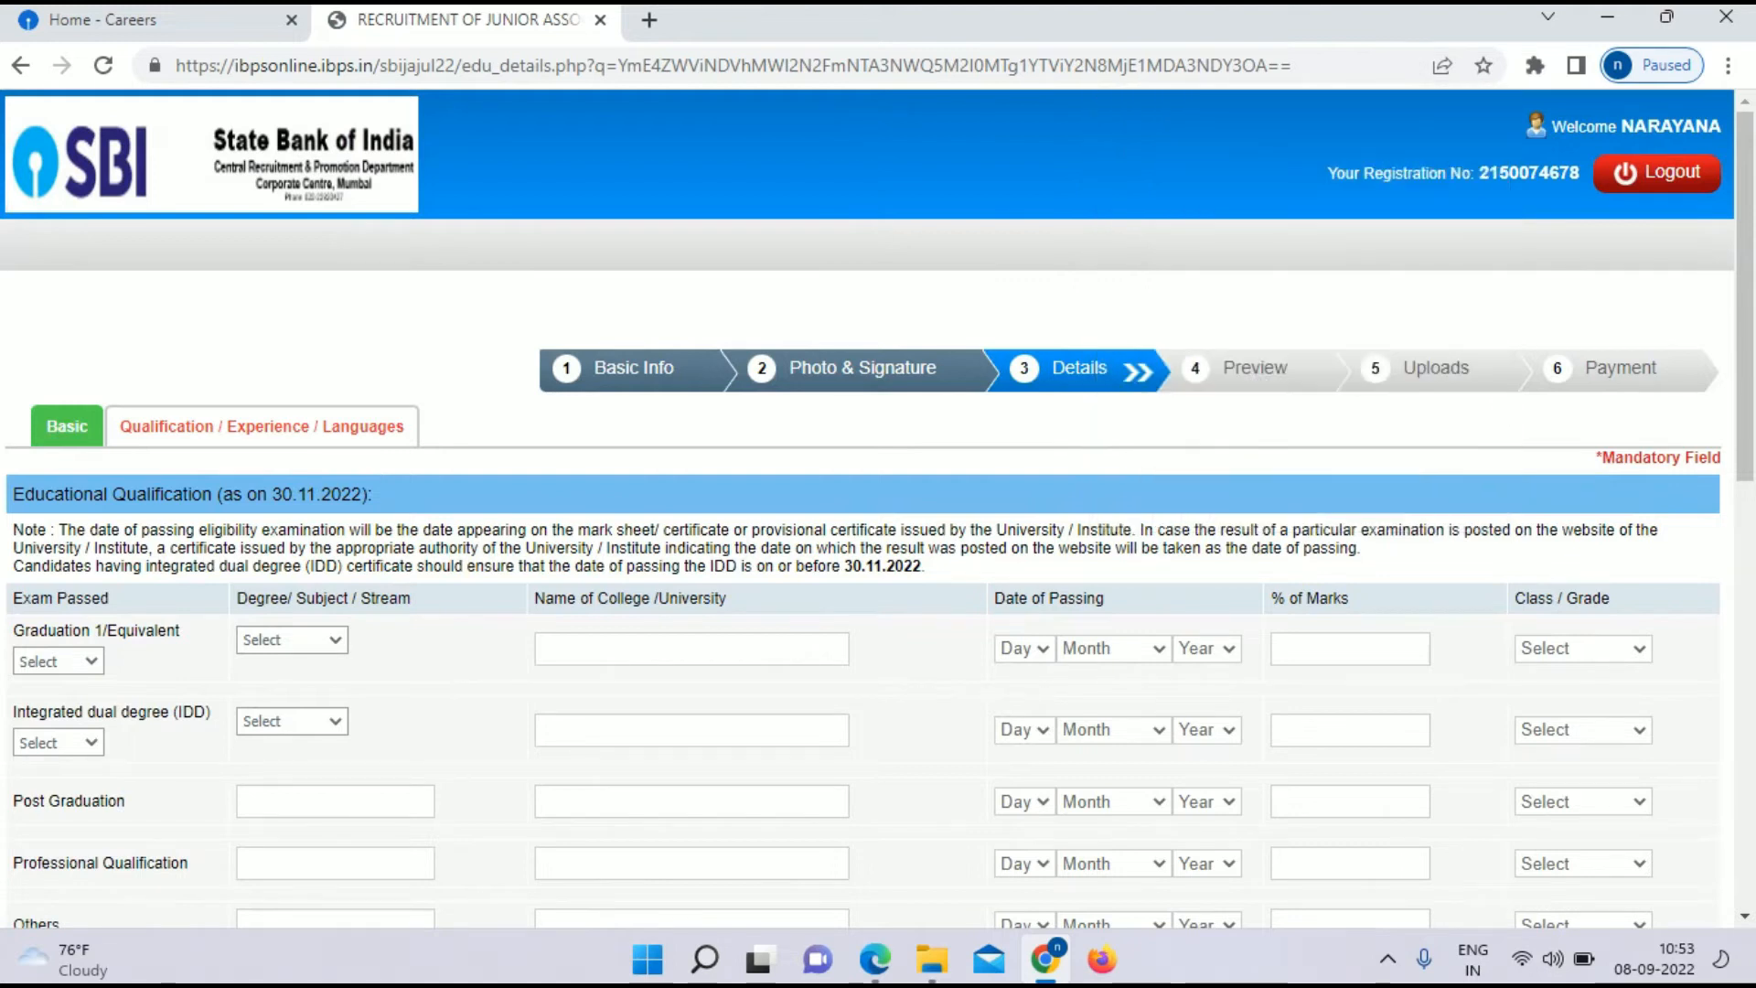
pyautogui.scroll(-3, 878, 509)
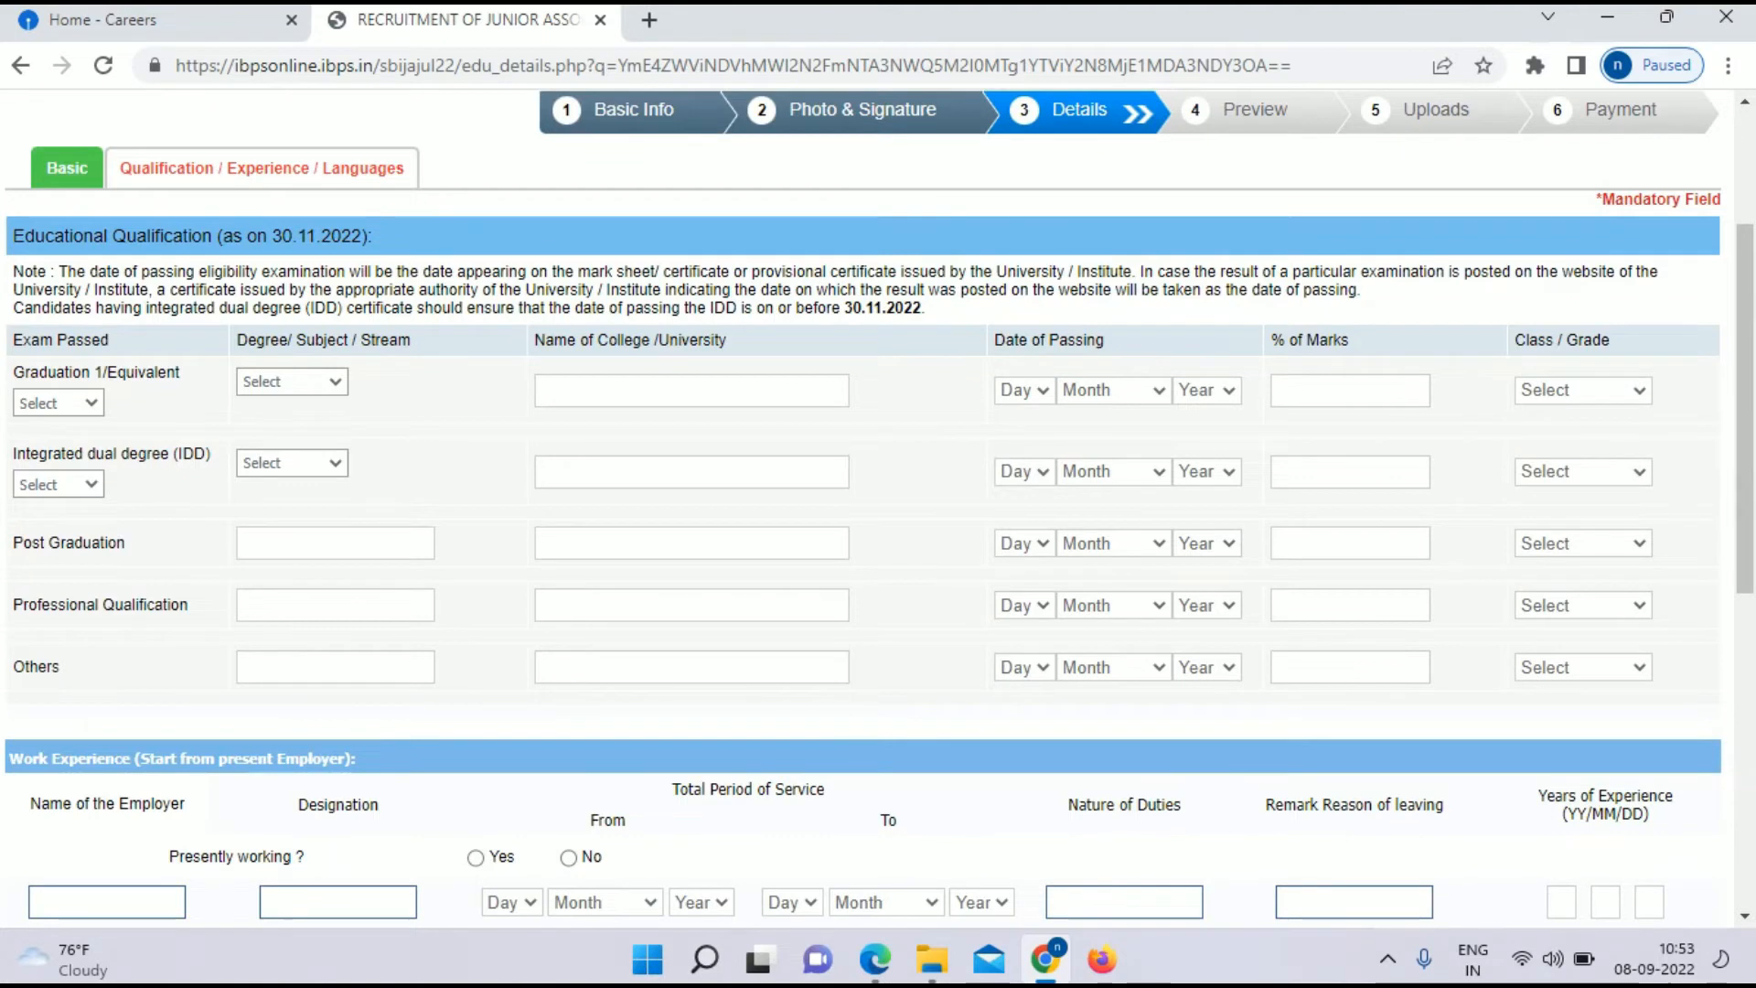
pyautogui.click(59, 403)
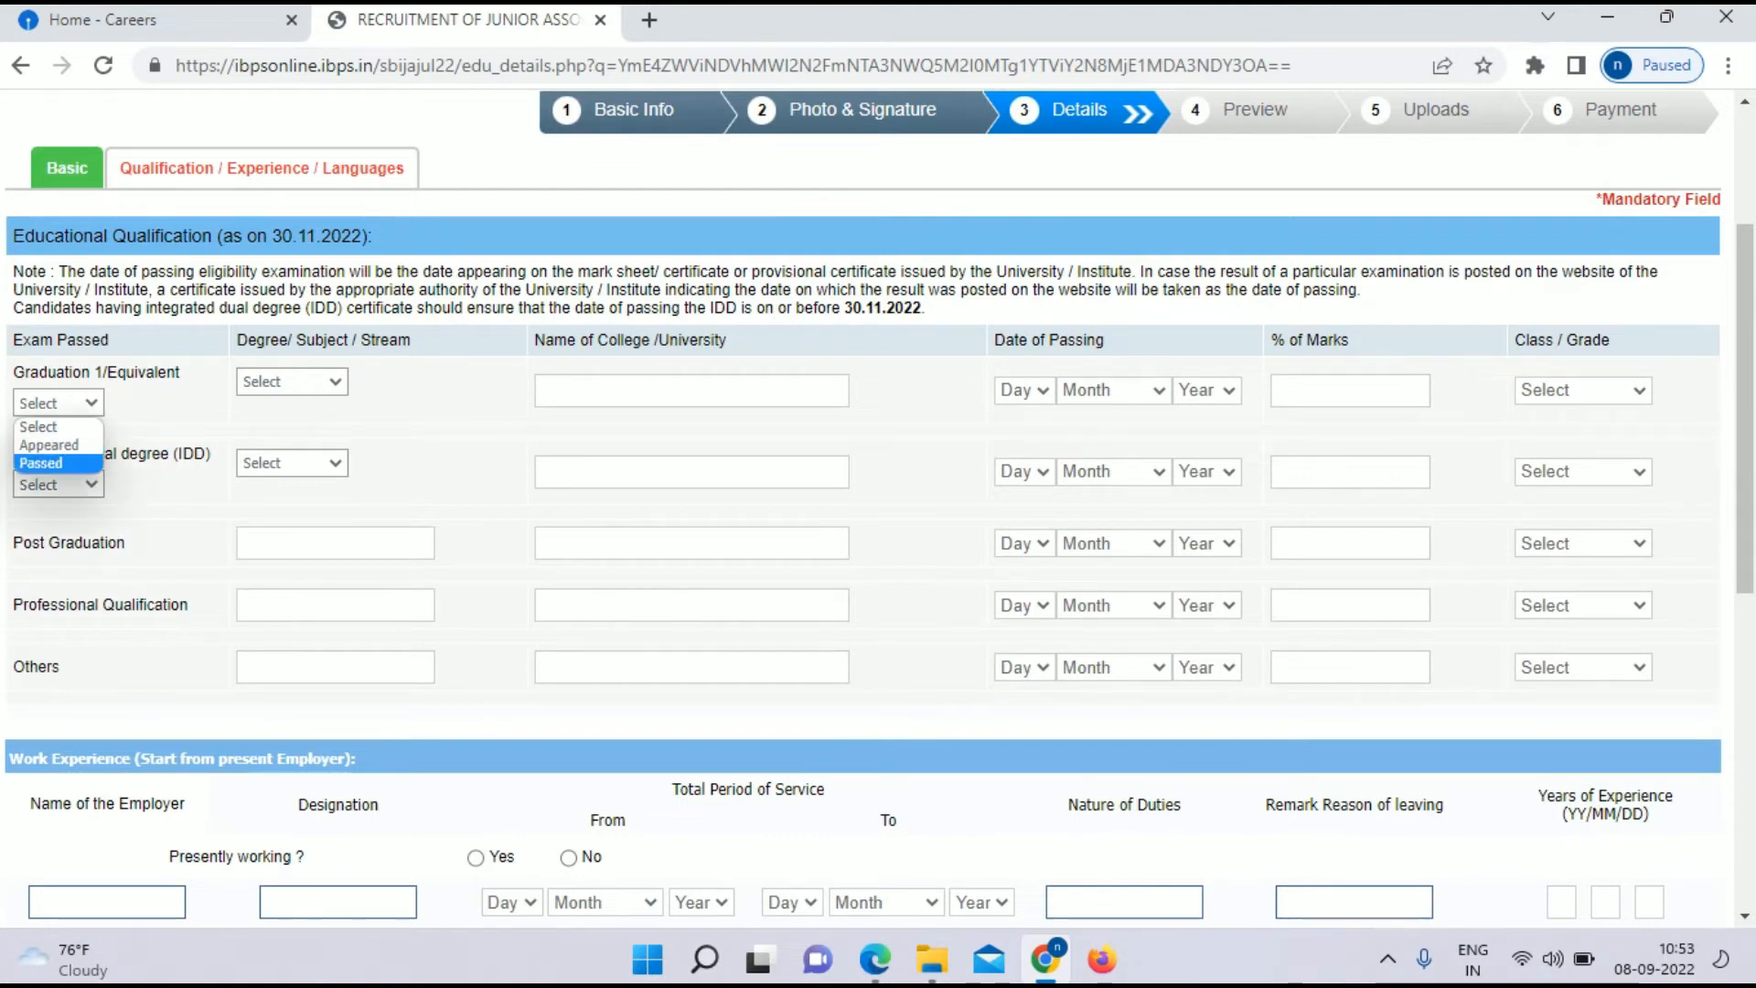
pyautogui.press('Return')
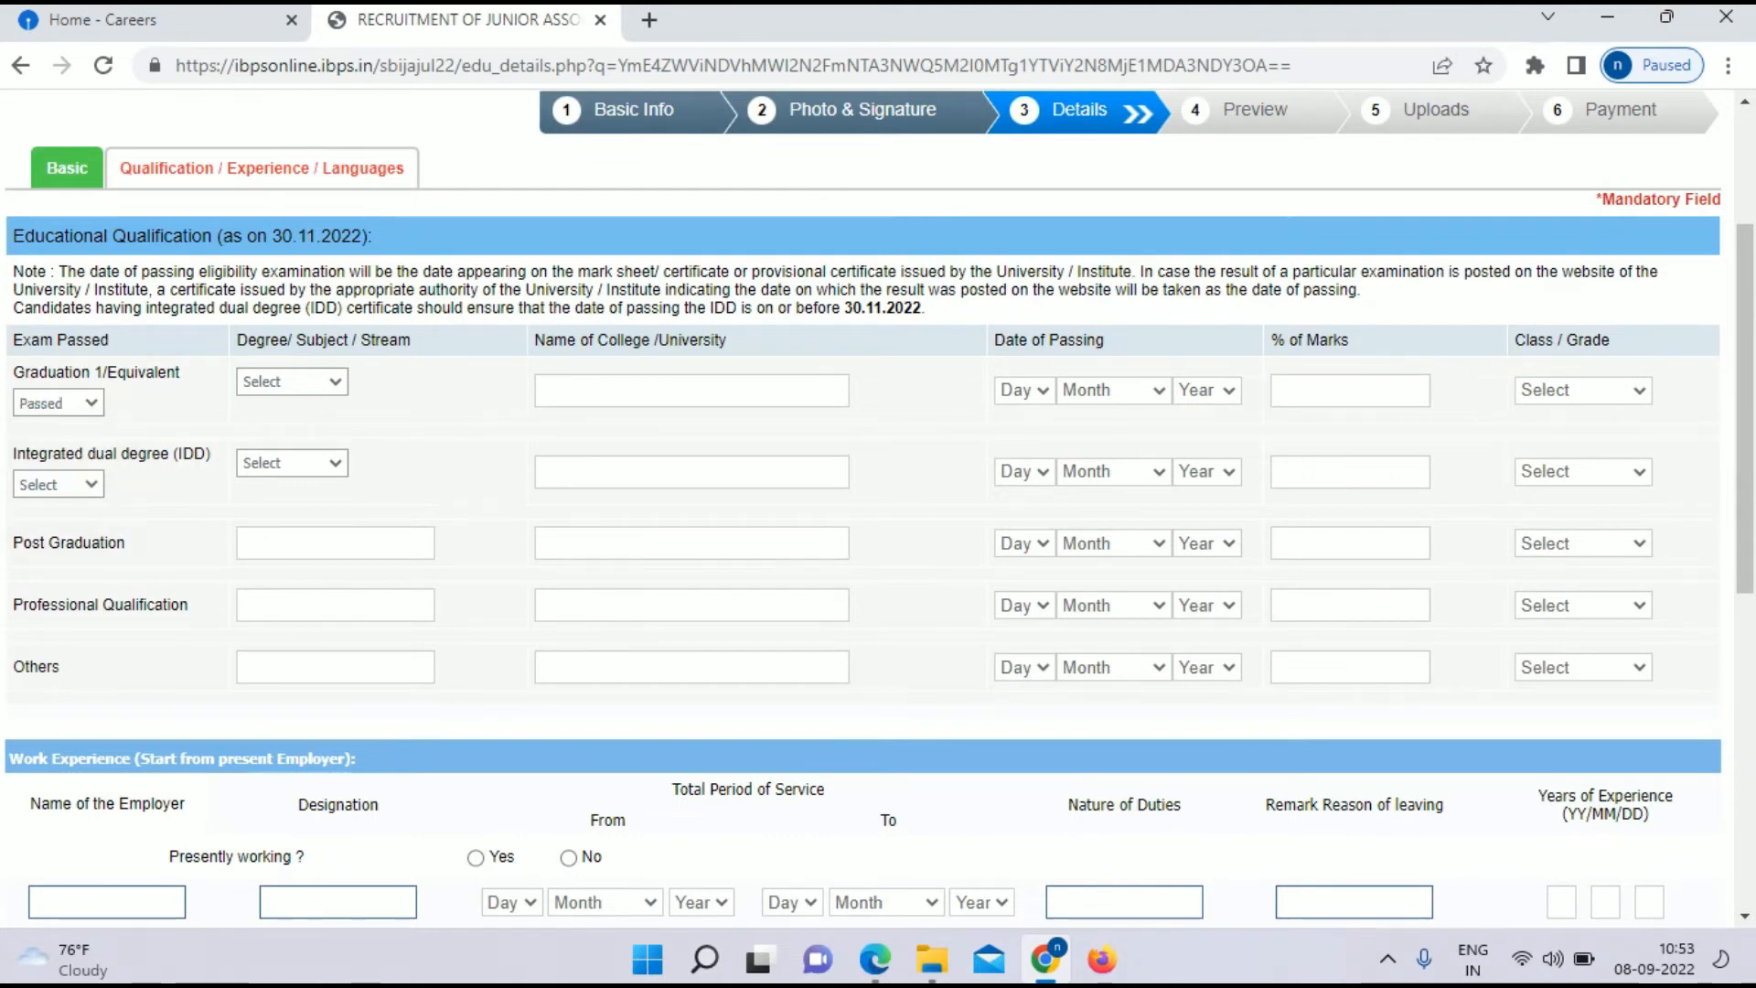
pyautogui.click(292, 381)
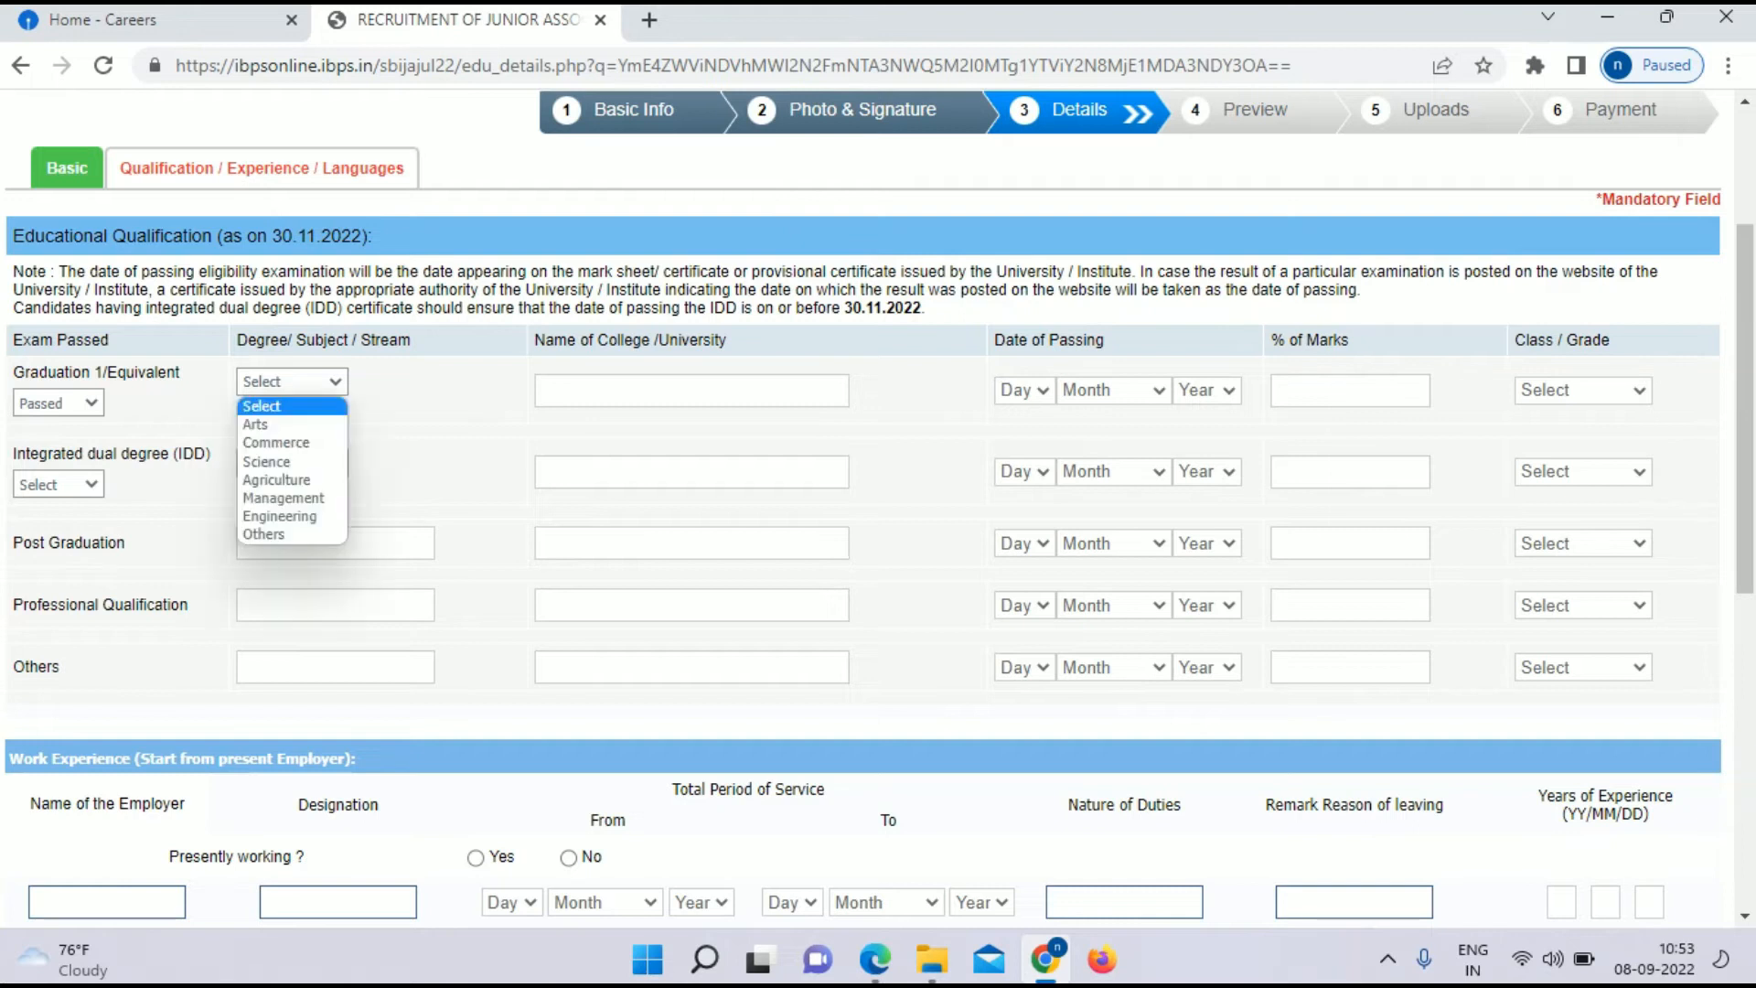
pyautogui.press('Down')
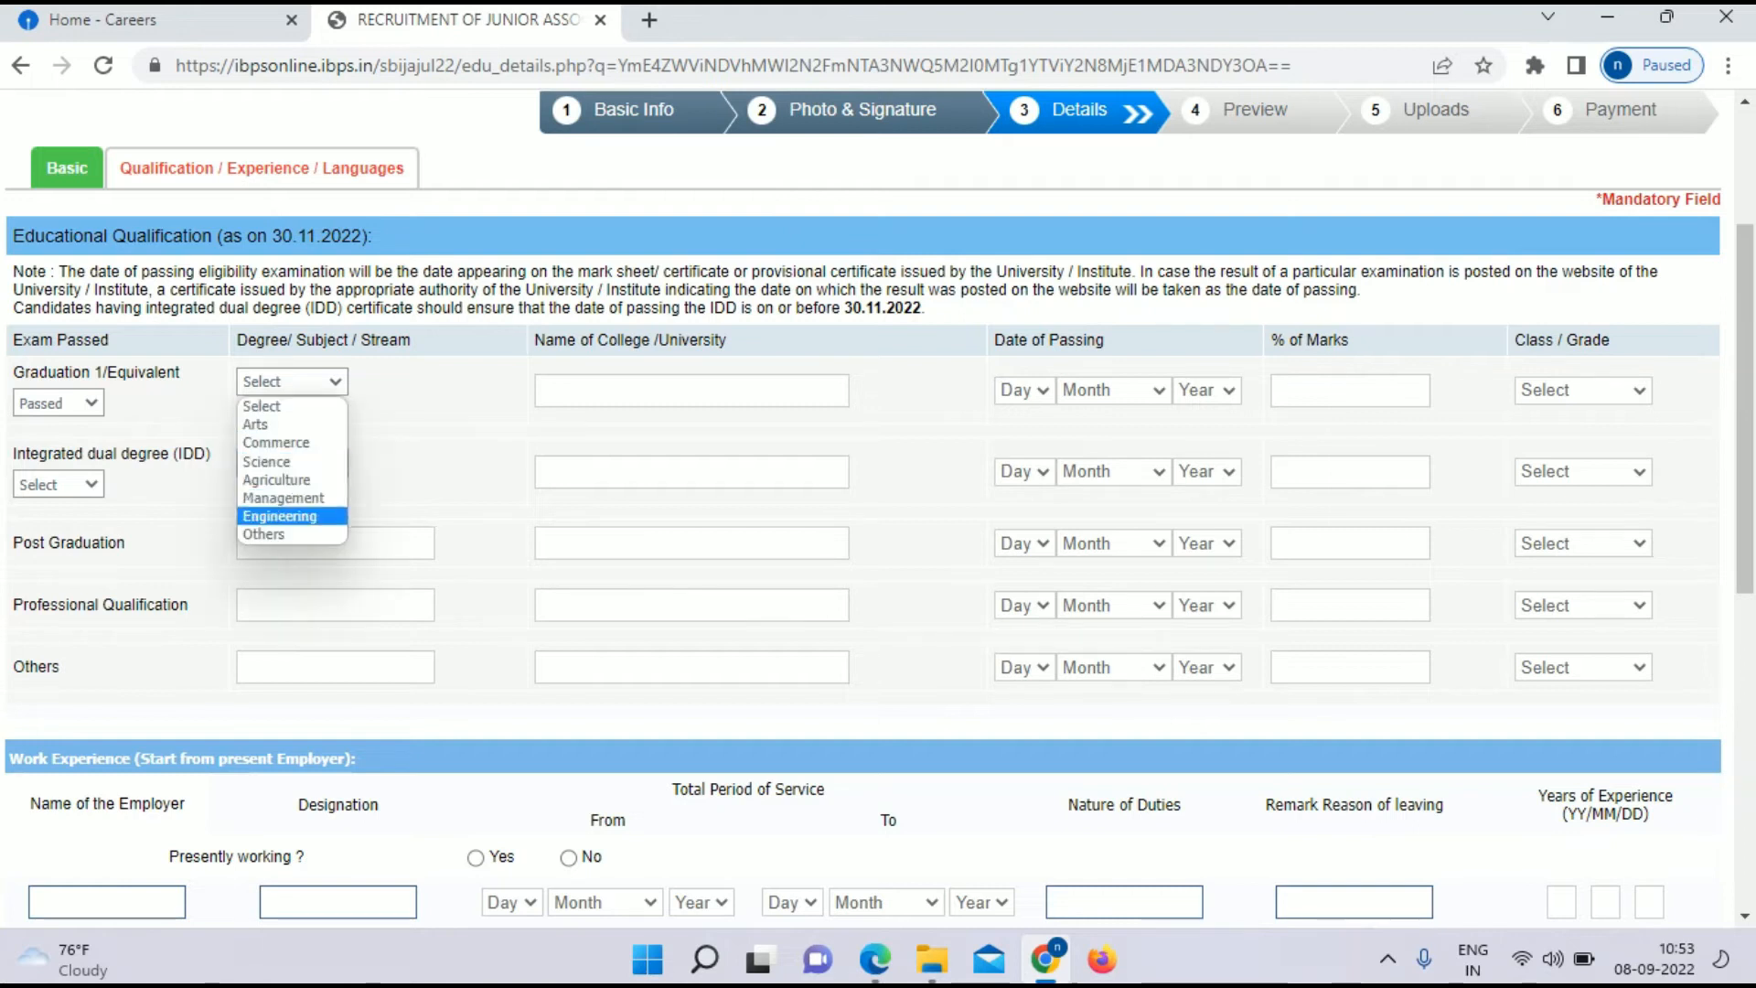
pyautogui.press('Return')
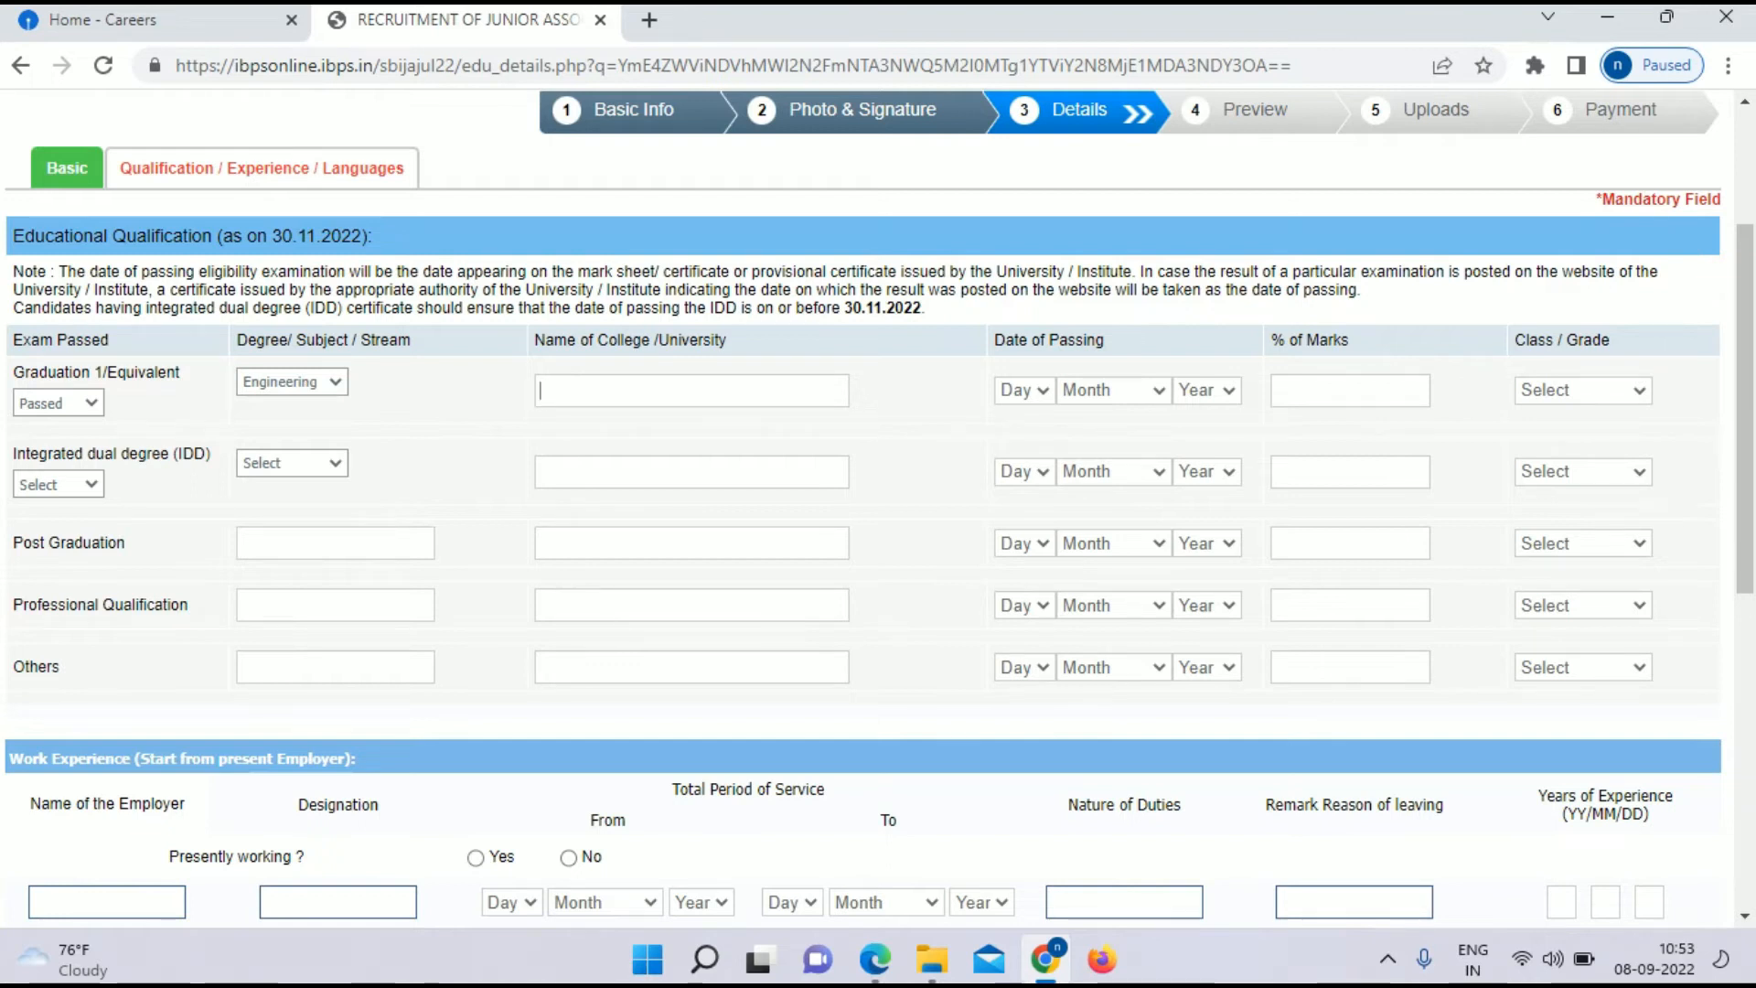
pyautogui.hotkey('ctrl', 'v')
# Step: Set the passing date to 09 April 2010, marks to 65%, and class to First Class
pyautogui.click(1025, 391)
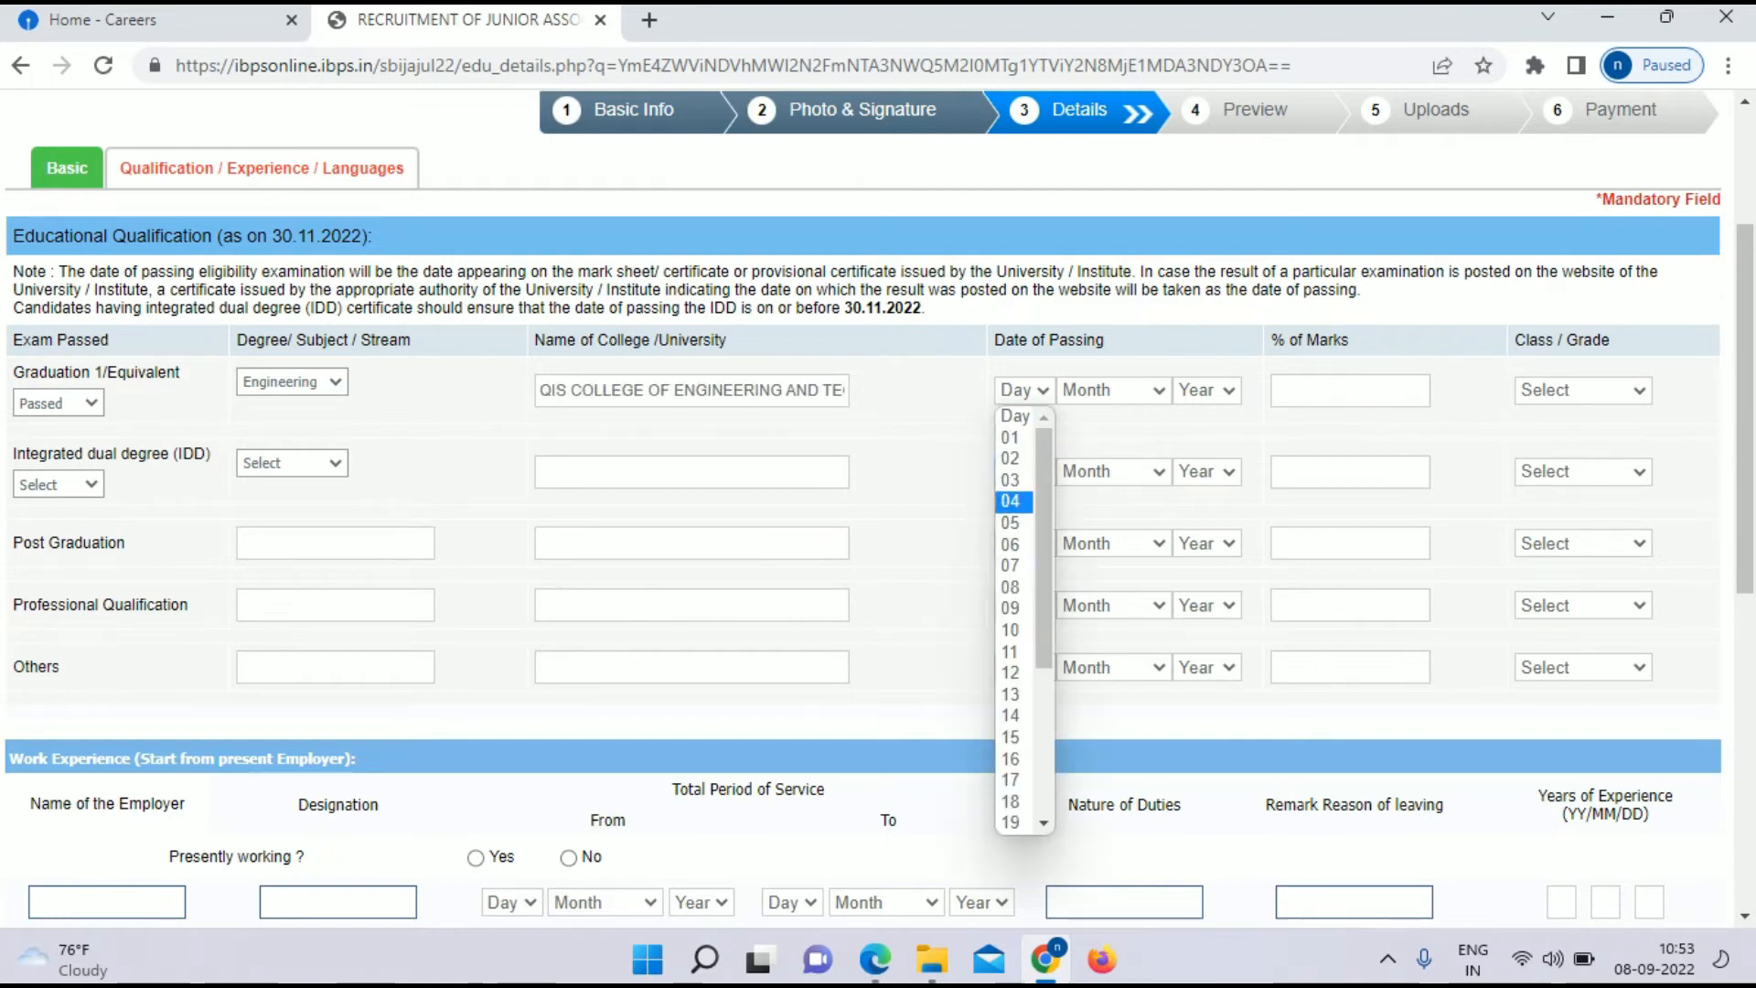
pyautogui.click(1012, 608)
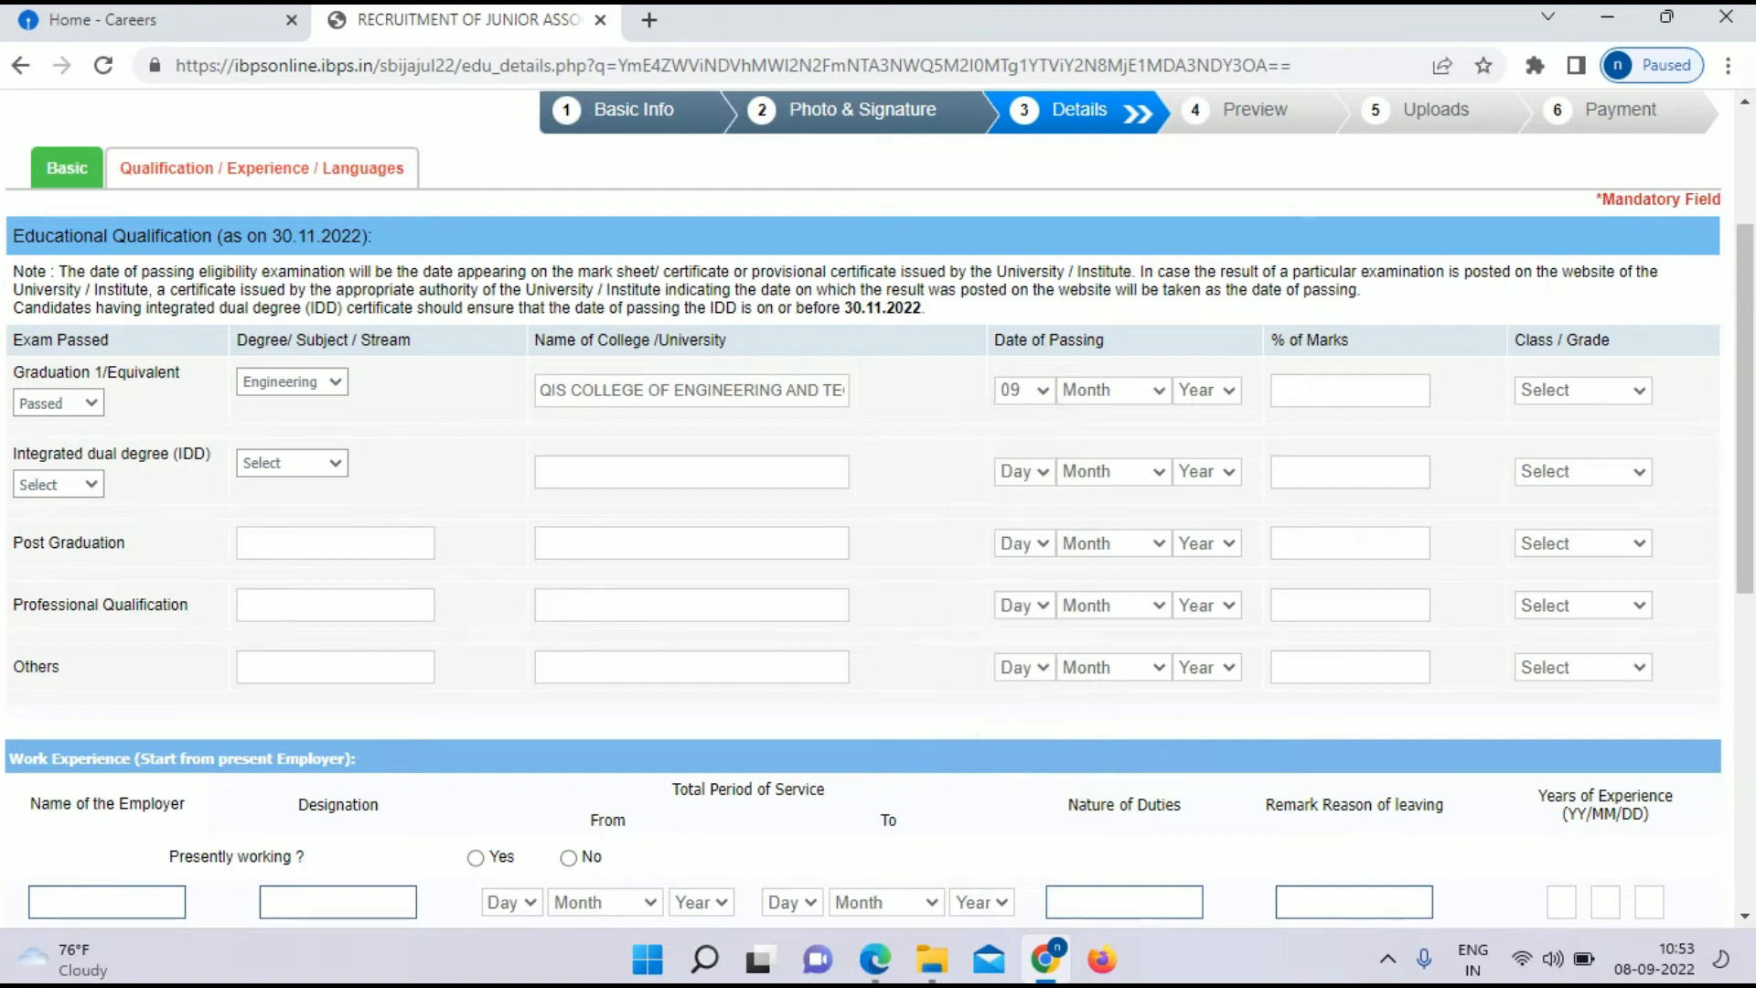
pyautogui.click(1114, 390)
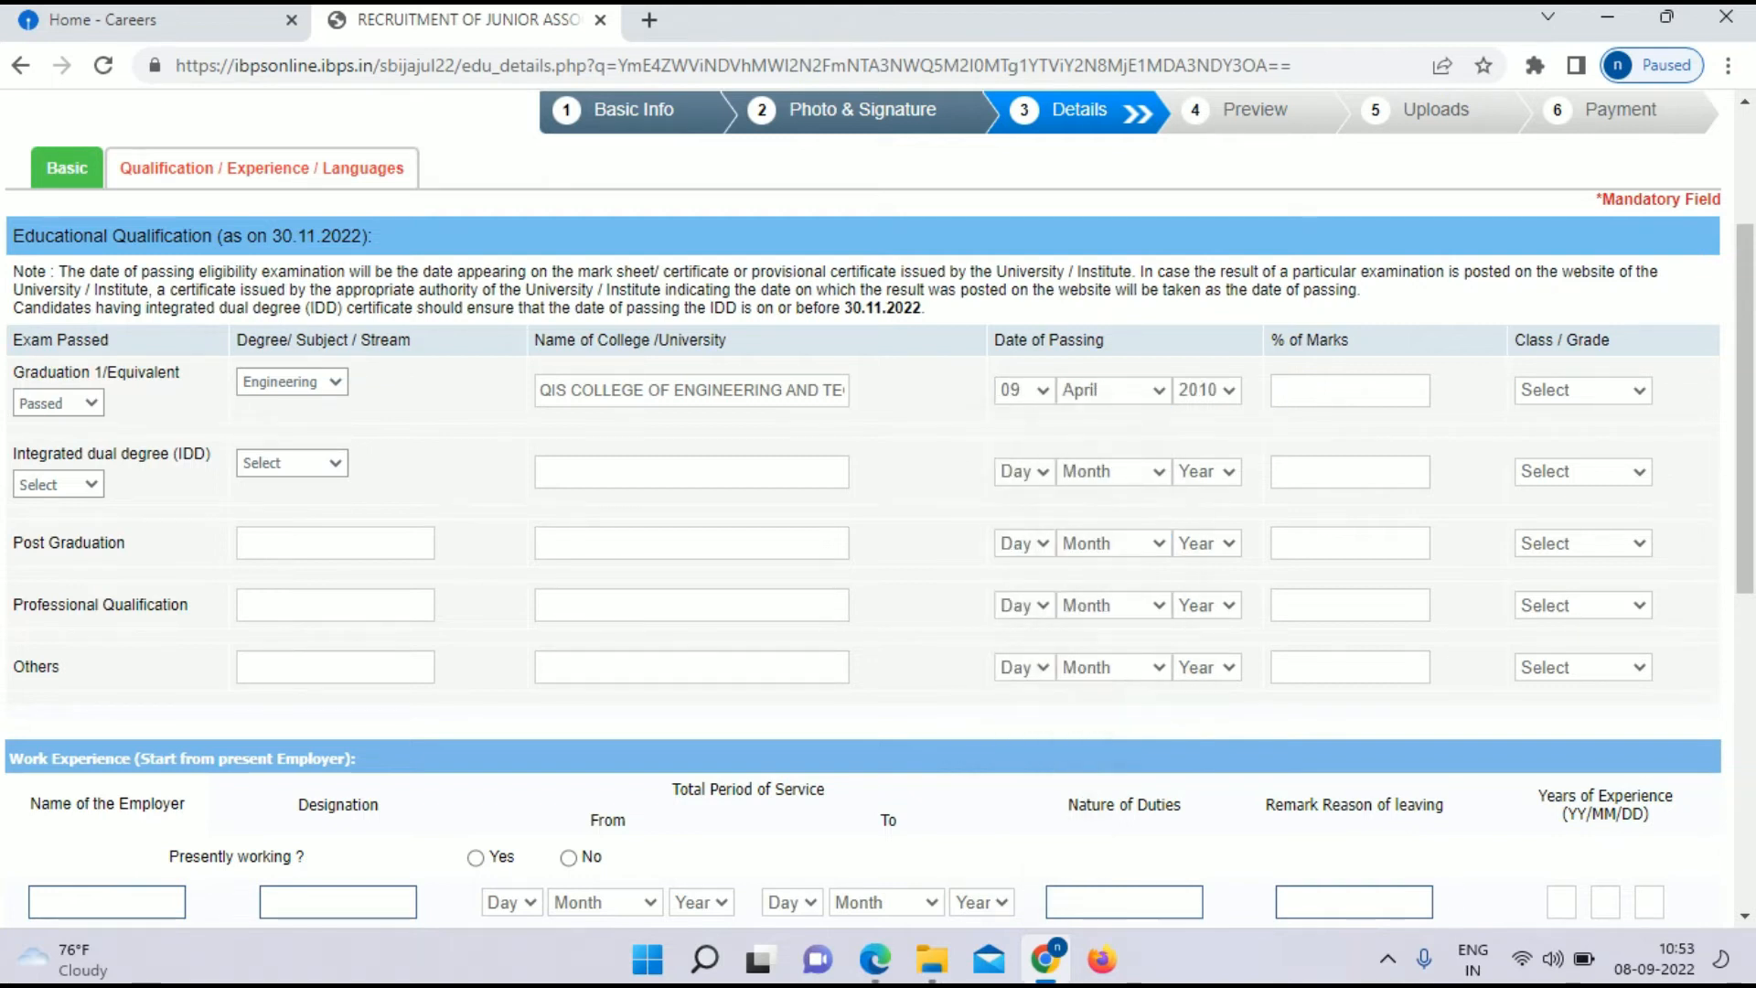
pyautogui.click(1350, 391)
pyautogui.write('60')
pyautogui.click(1583, 391)
pyautogui.click(1562, 438)
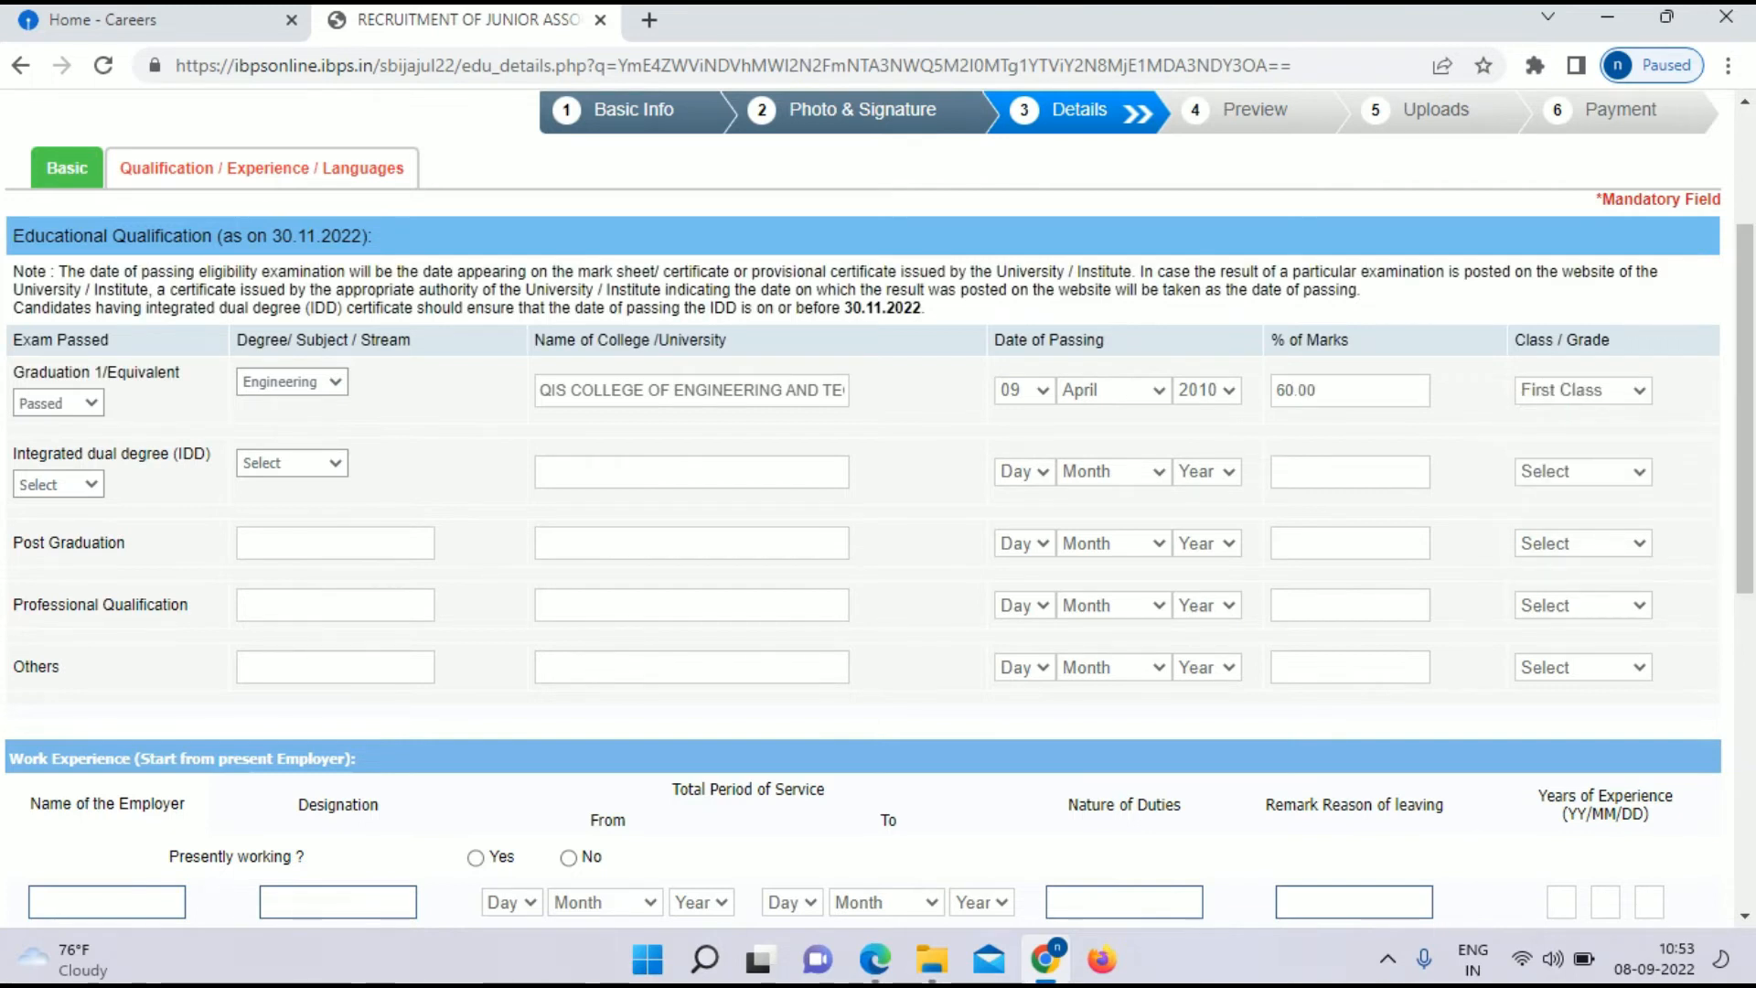
pyautogui.press('BackSpace')
pyautogui.write('5')
# Step: Answer that the candidate is not presently working and decline pre-exam training
pyautogui.scroll(-4, 878, 503)
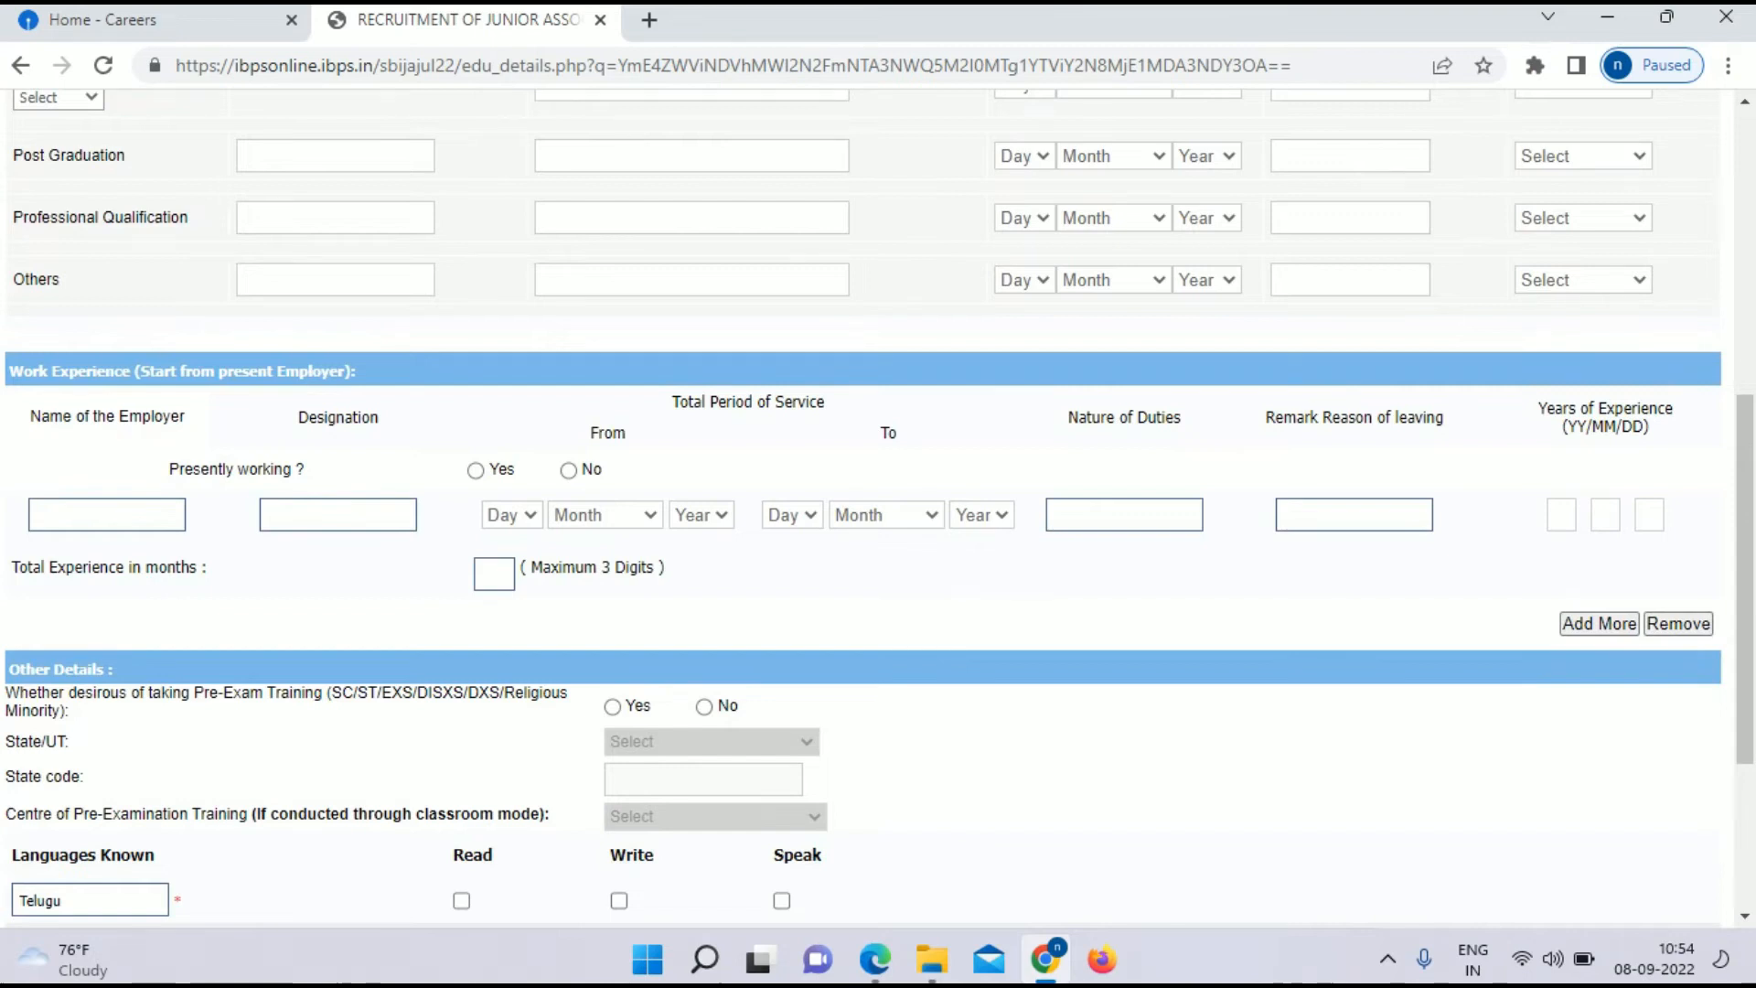
pyautogui.click(568, 471)
pyautogui.scroll(-3, 878, 512)
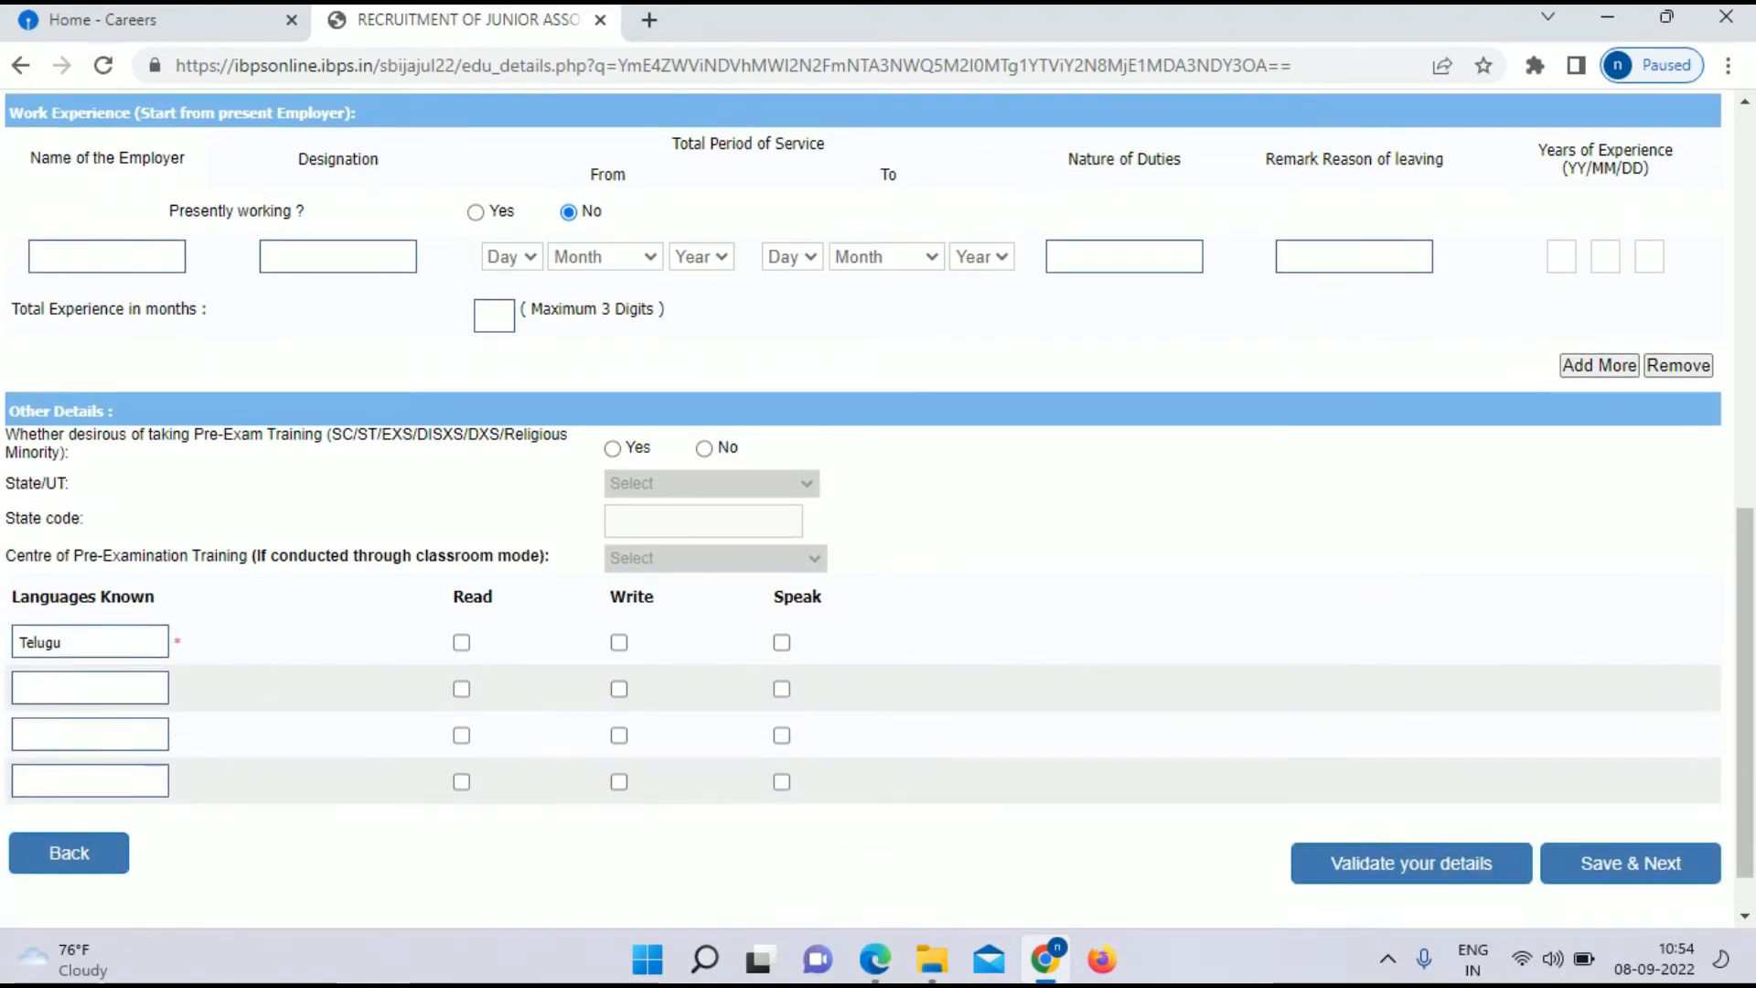
pyautogui.scroll(-1, 878, 512)
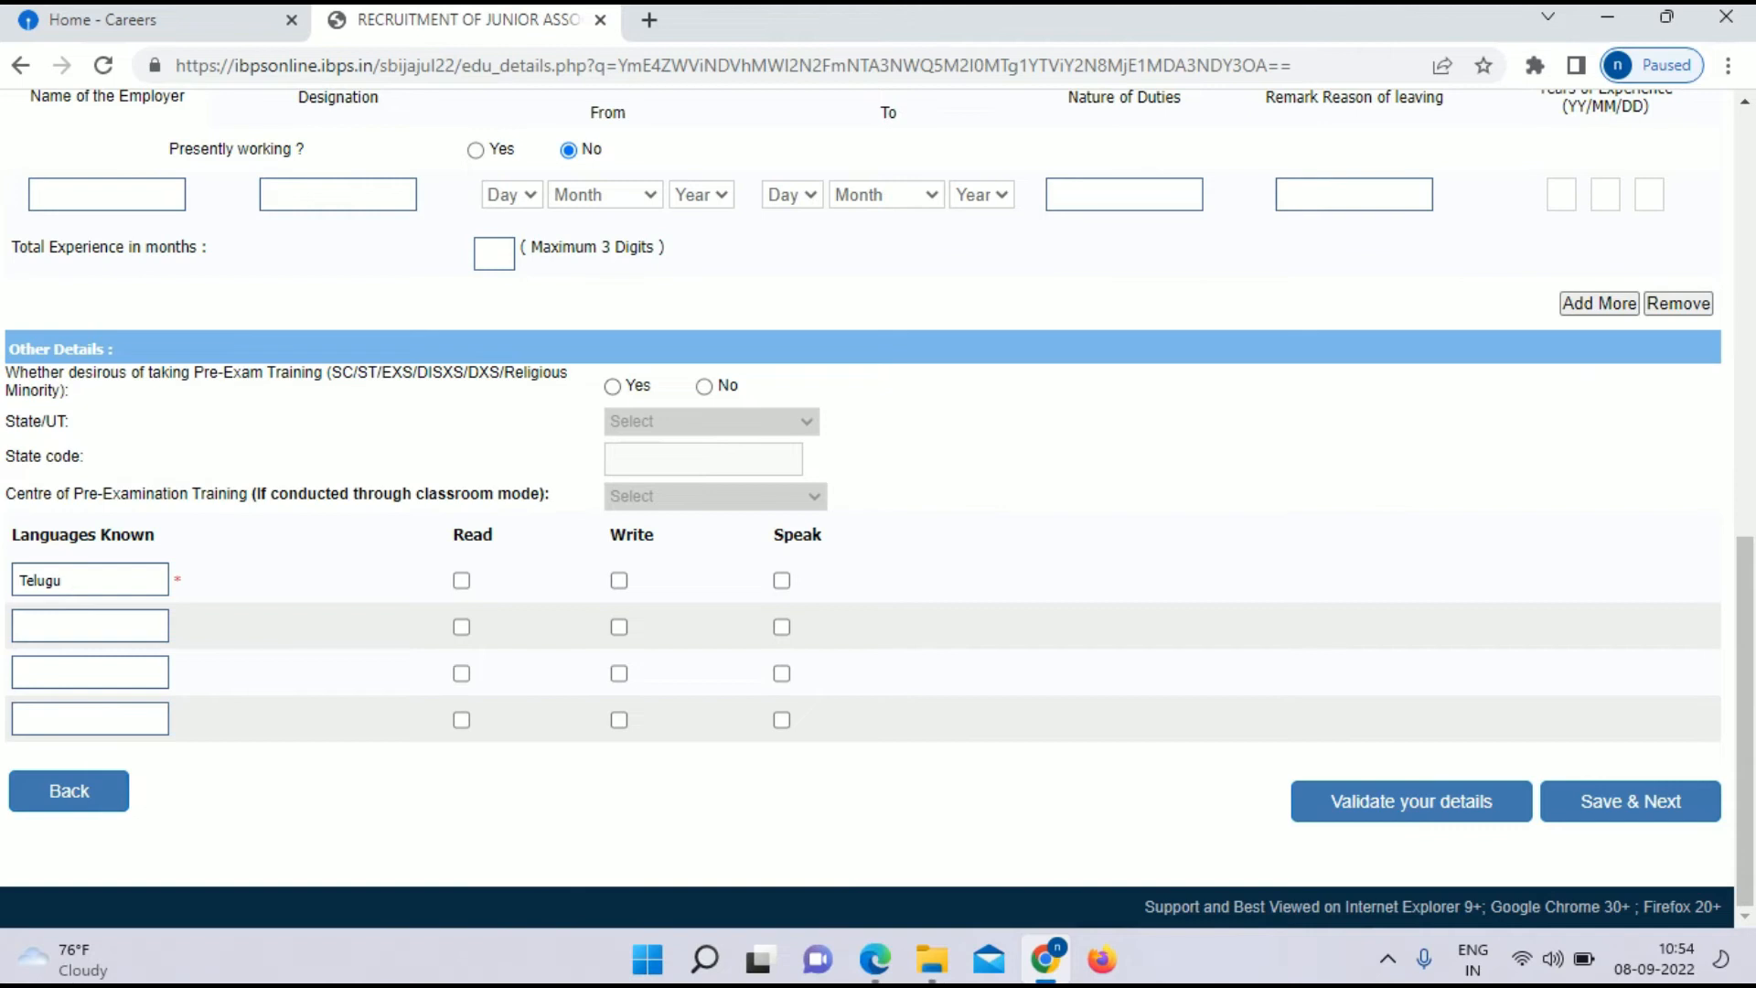
pyautogui.click(704, 387)
# Step: Tick read, write and speak for Telugu, then add ENGLISH with all three ticked
pyautogui.click(462, 580)
pyautogui.click(619, 581)
pyautogui.click(782, 581)
pyautogui.click(90, 626)
pyautogui.write('ENGLISH')
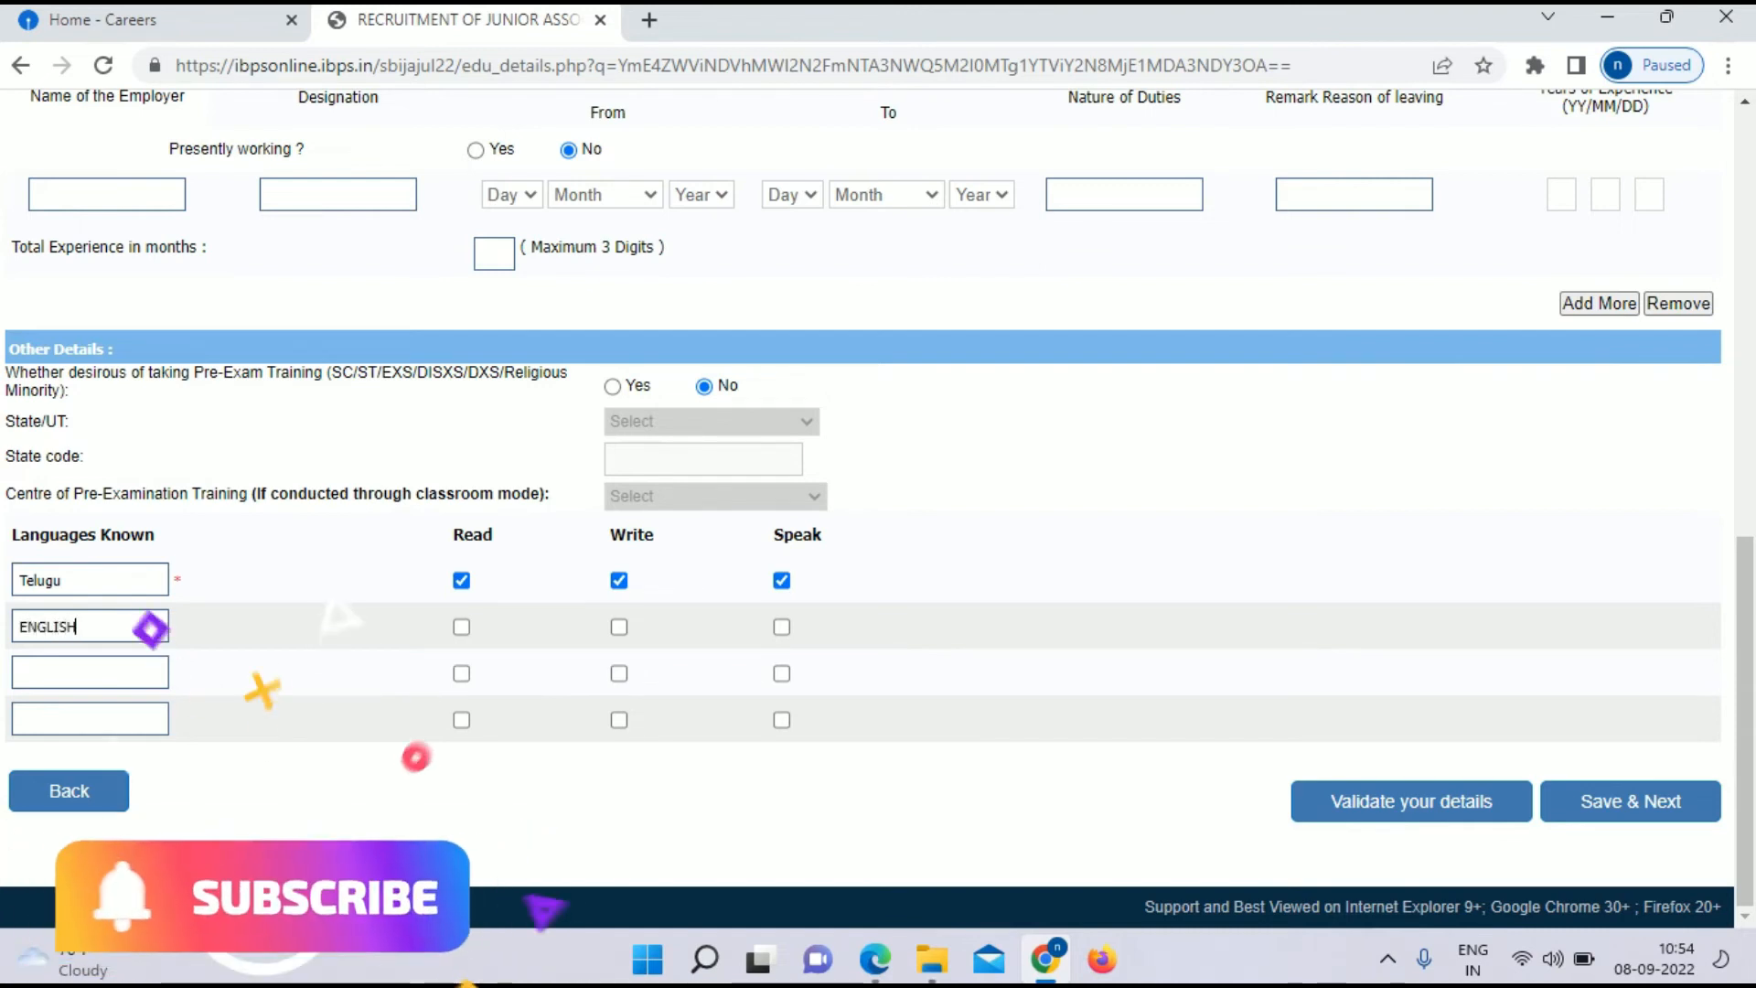
pyautogui.click(462, 627)
pyautogui.click(619, 628)
pyautogui.click(781, 628)
# Step: Add HINDI as the third language with read, write and speak ticked
pyautogui.click(90, 674)
pyautogui.write('HINDI')
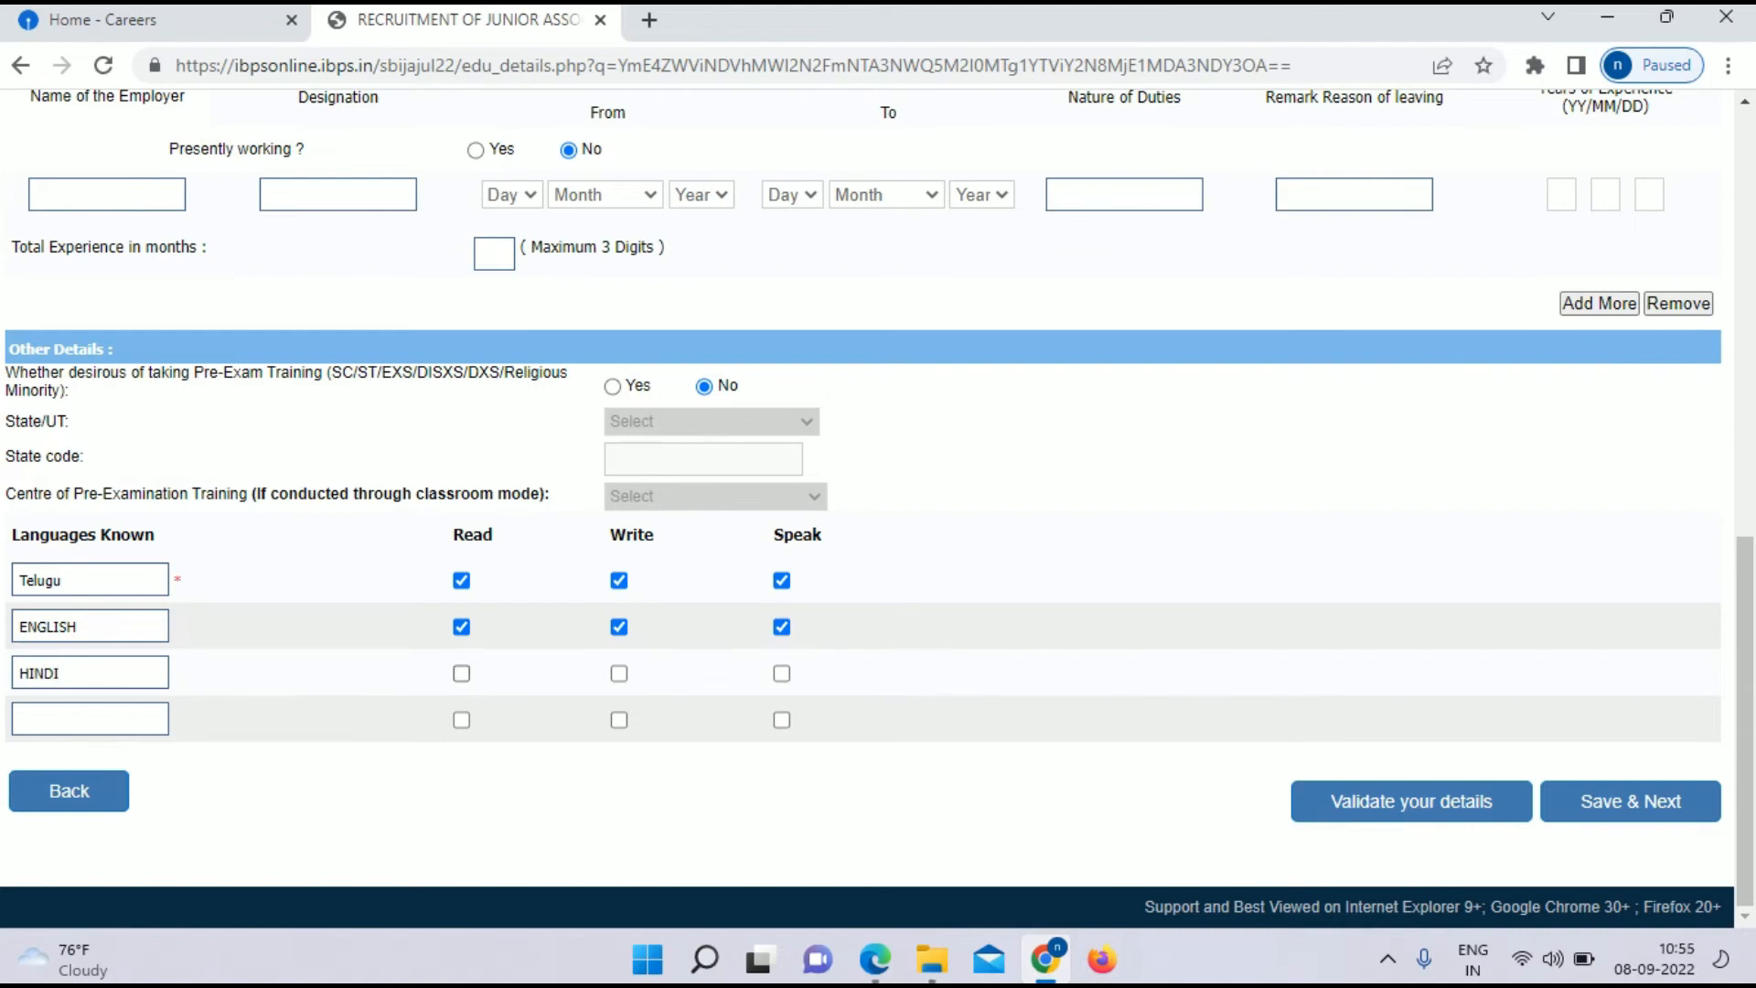
pyautogui.click(461, 674)
pyautogui.click(620, 674)
pyautogui.click(782, 674)
# Step: Validate the application details and acknowledge the successful verification alert
pyautogui.click(1411, 801)
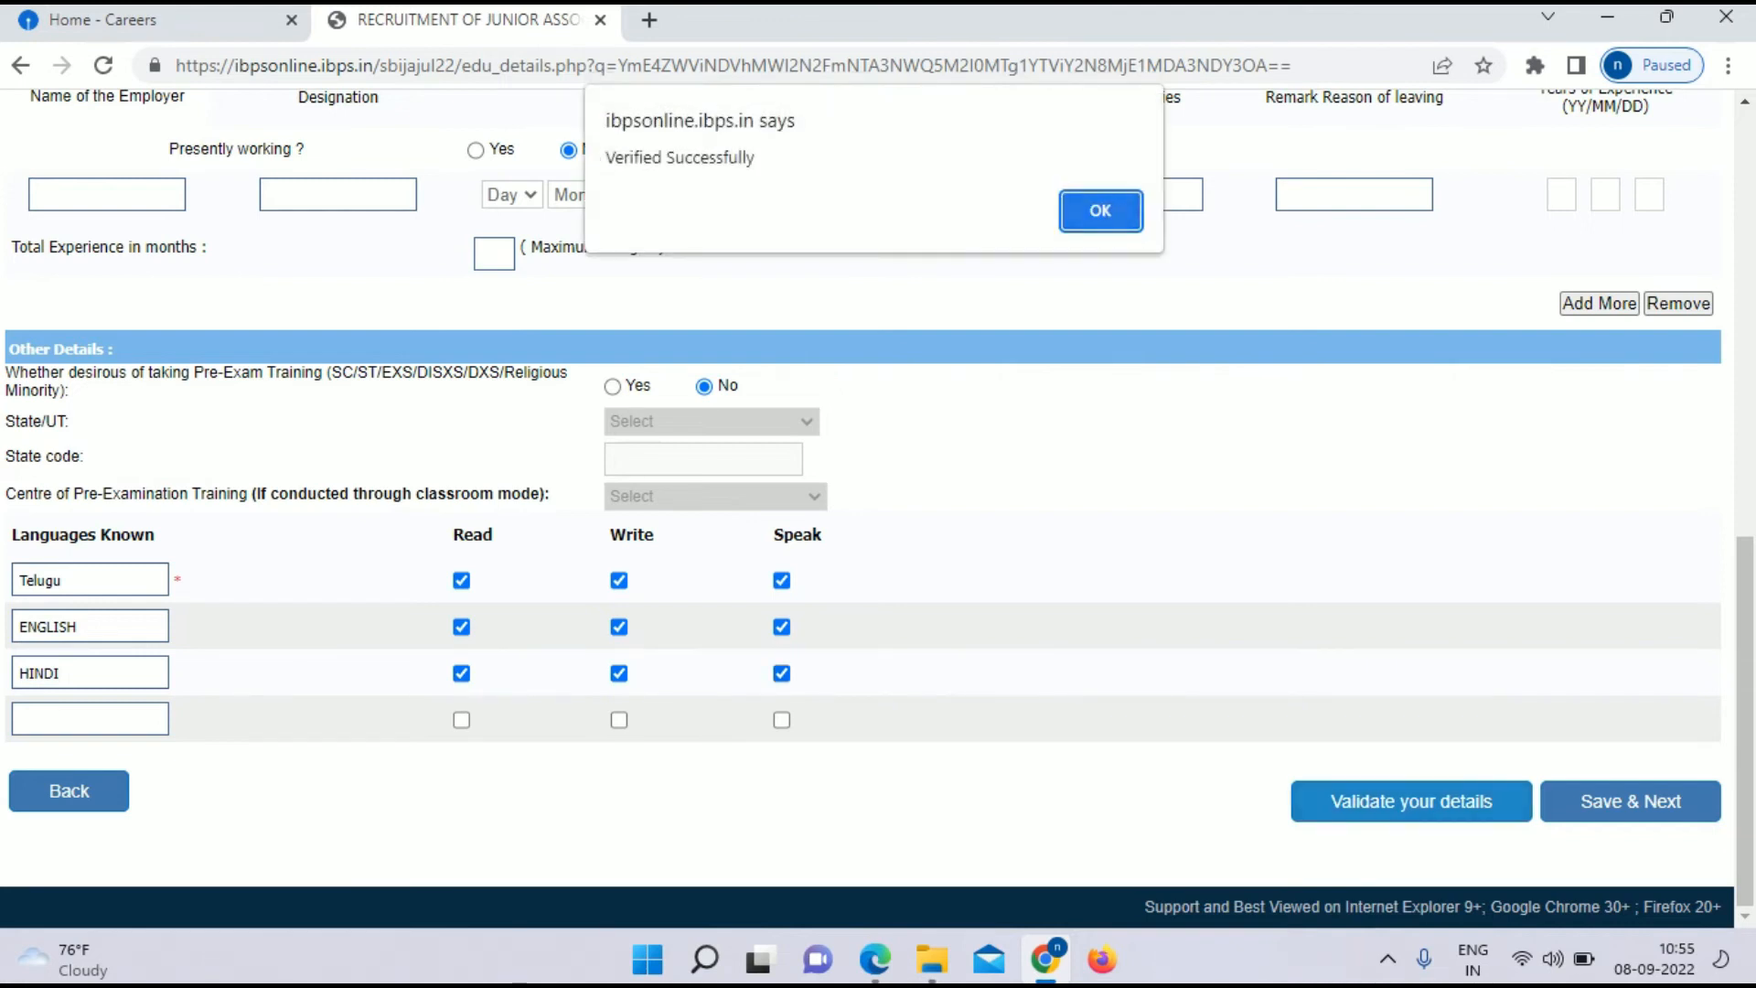
pyautogui.press('Return')
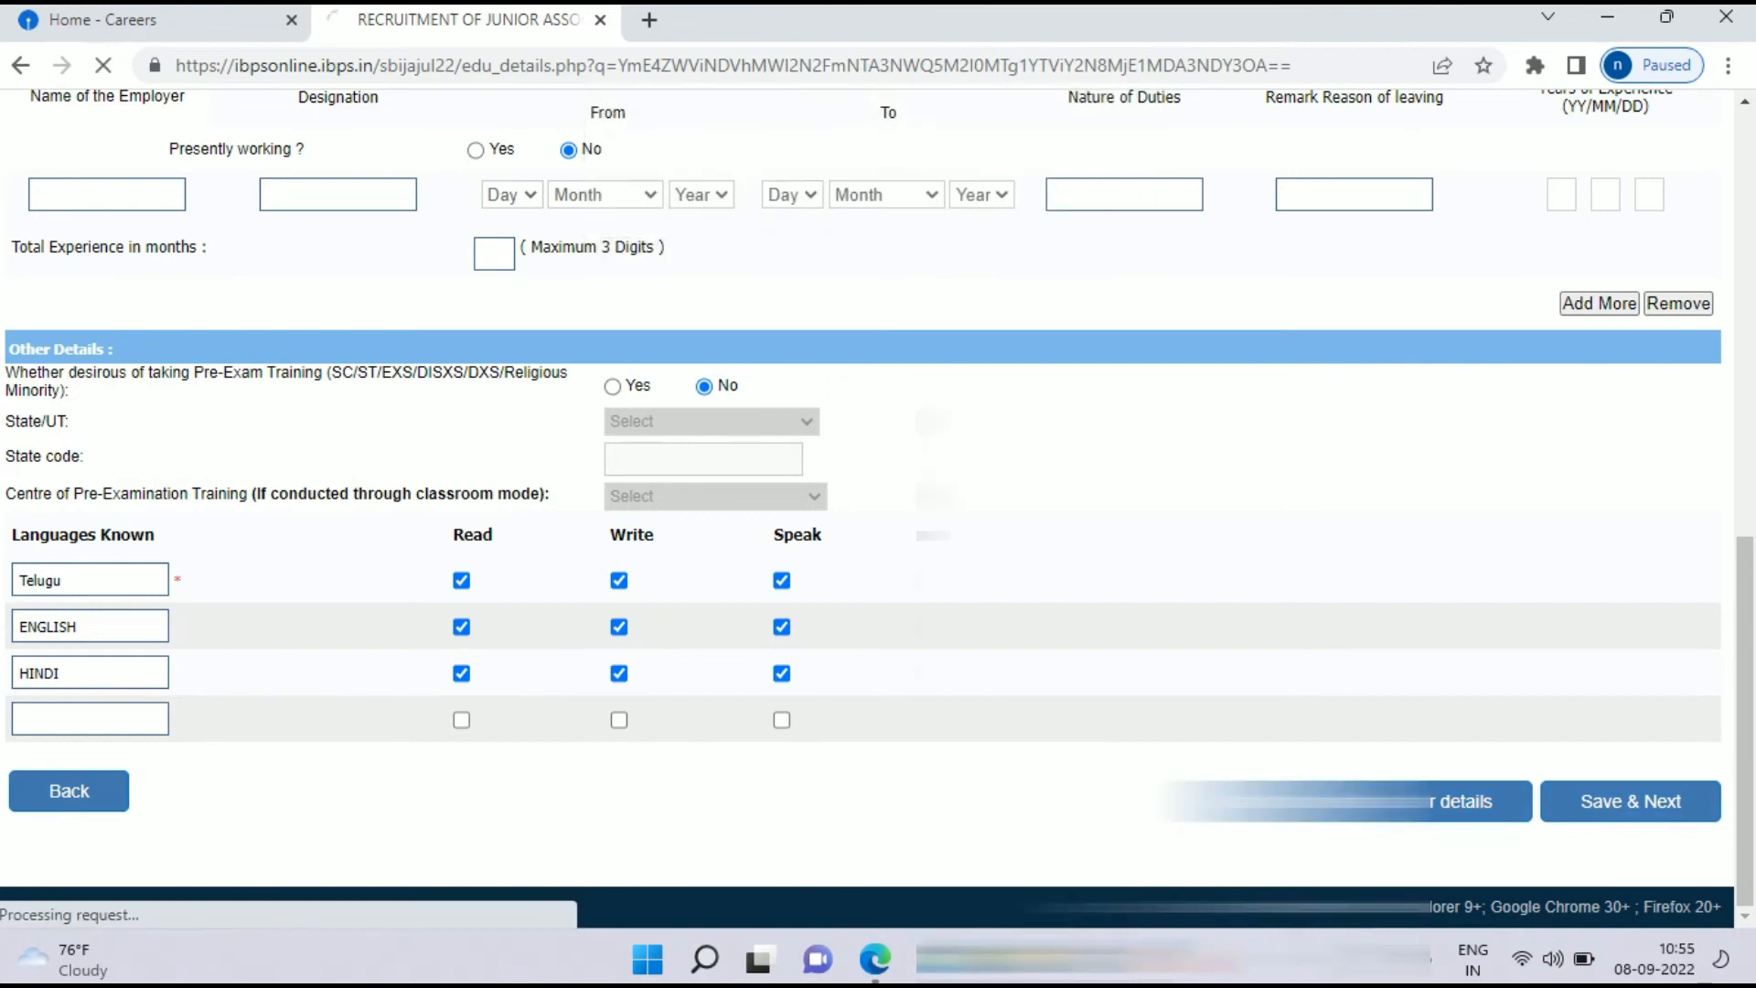
pyautogui.scroll(-1, 867, 508)
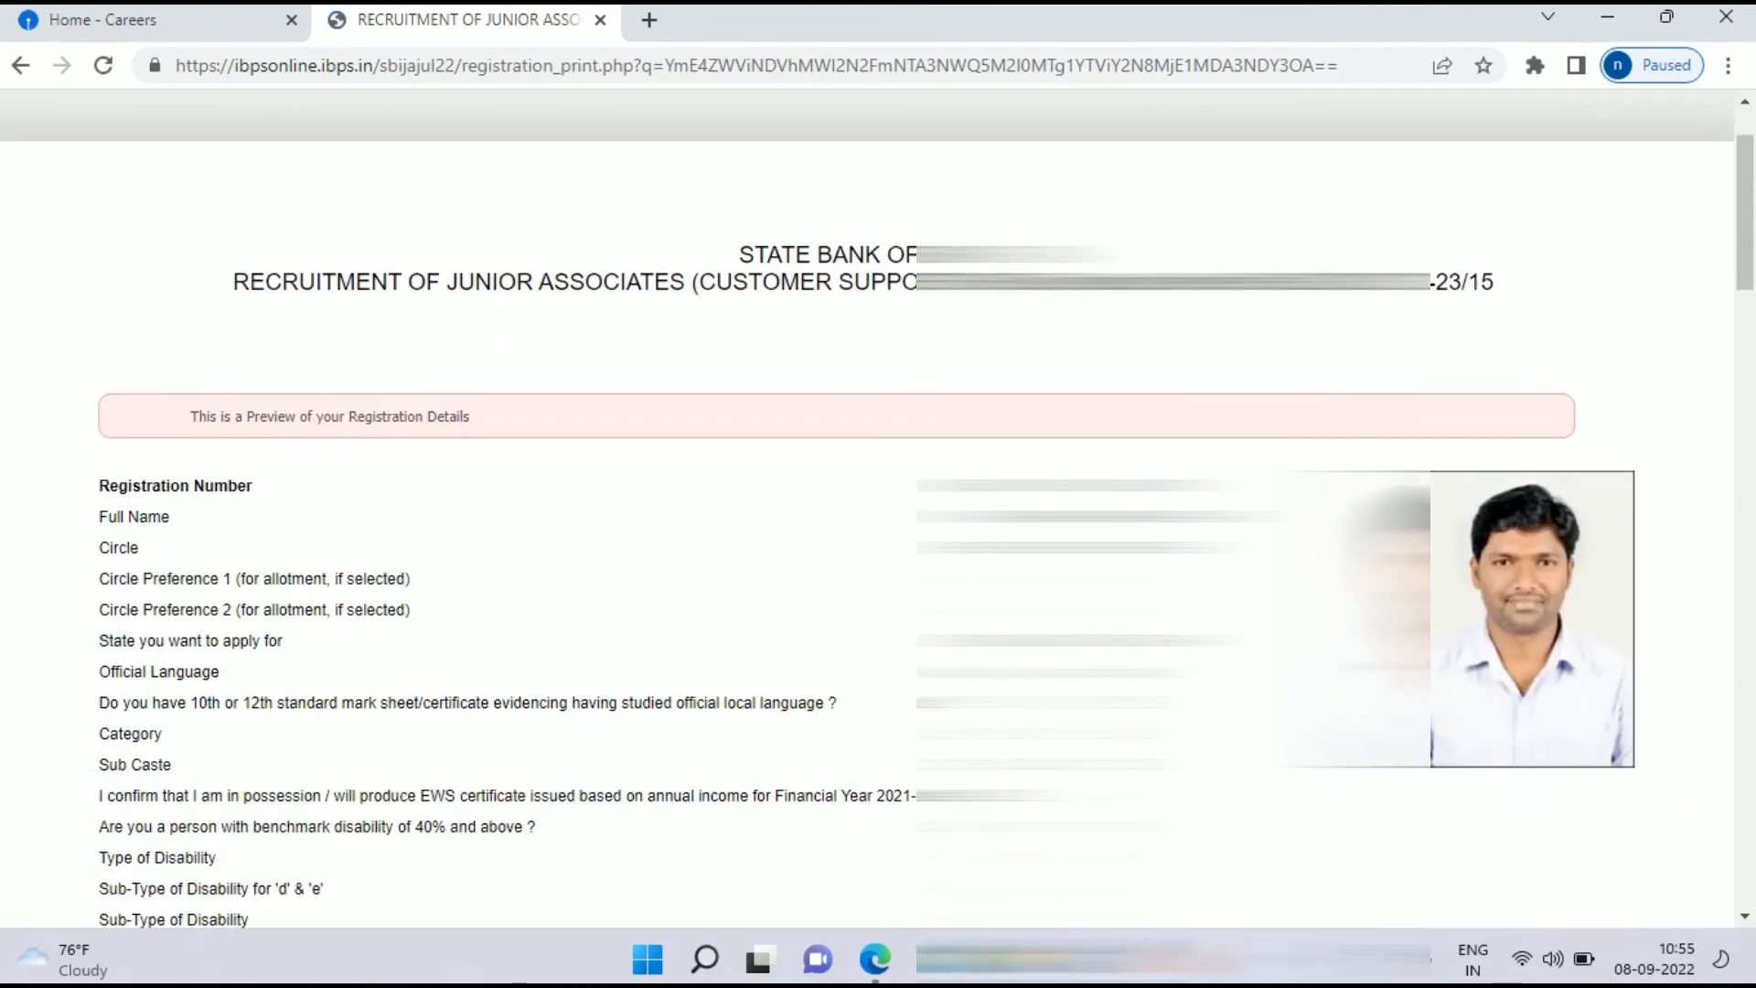
pyautogui.scroll(1, 876, 509)
pyautogui.scroll(-12, 876, 509)
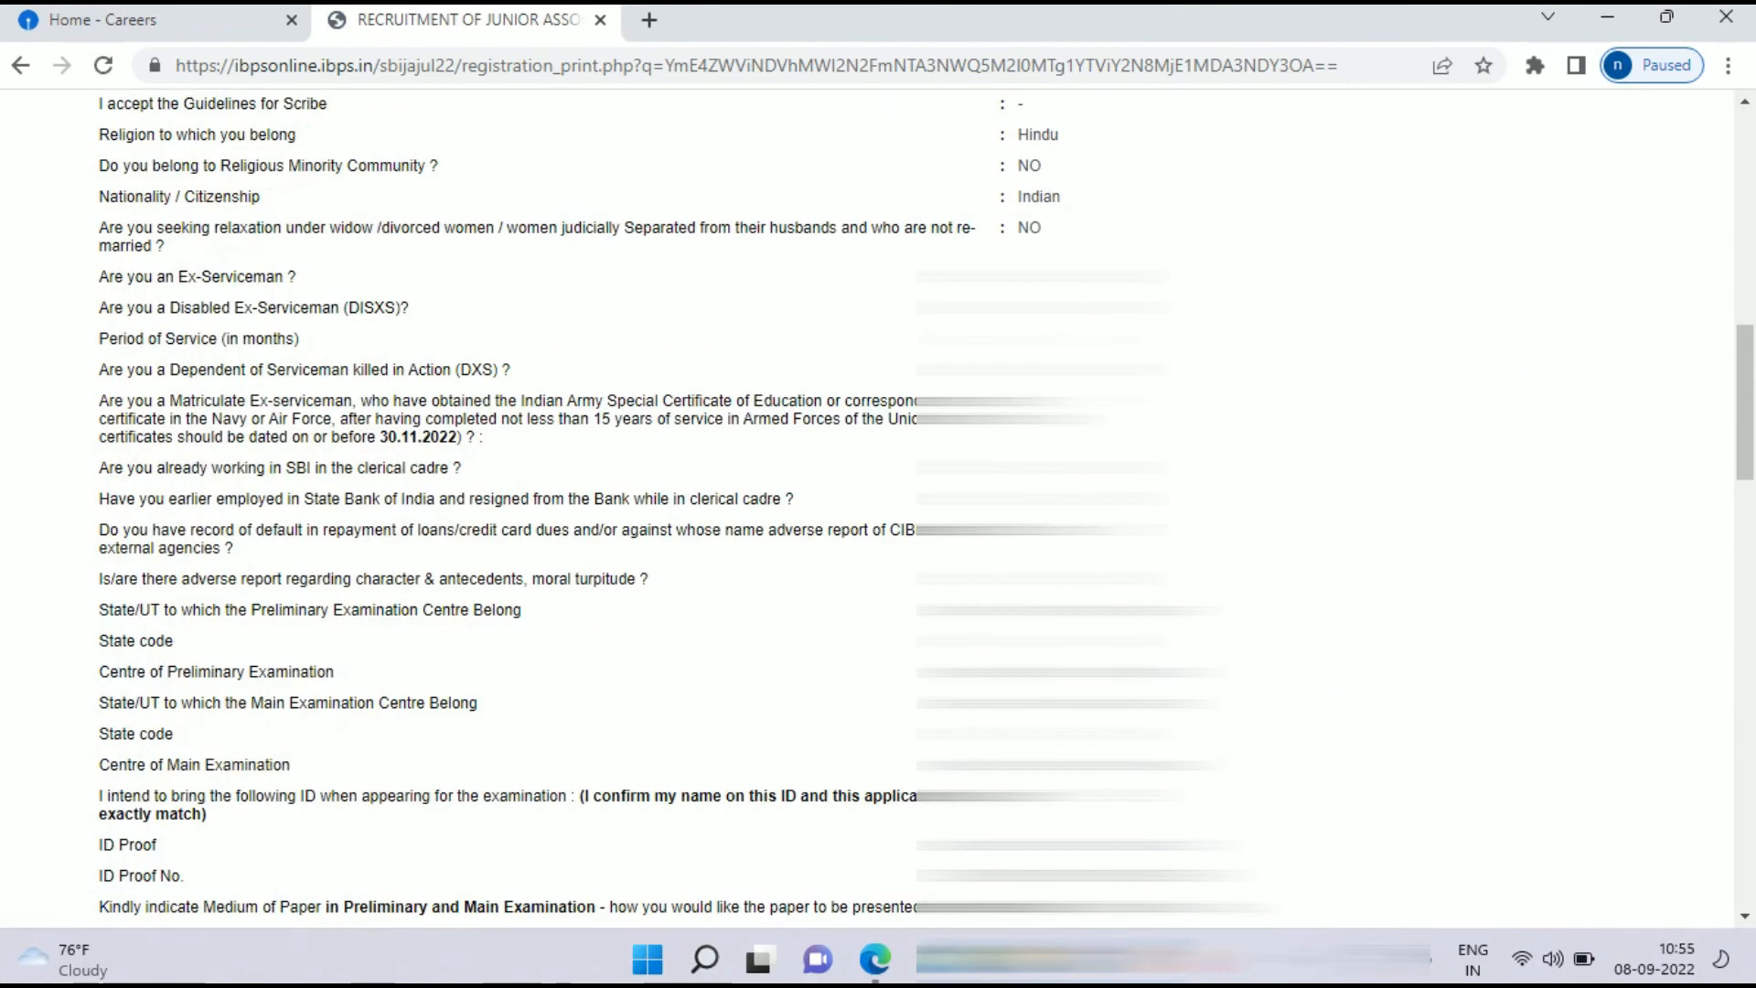
pyautogui.scroll(-12, 876, 509)
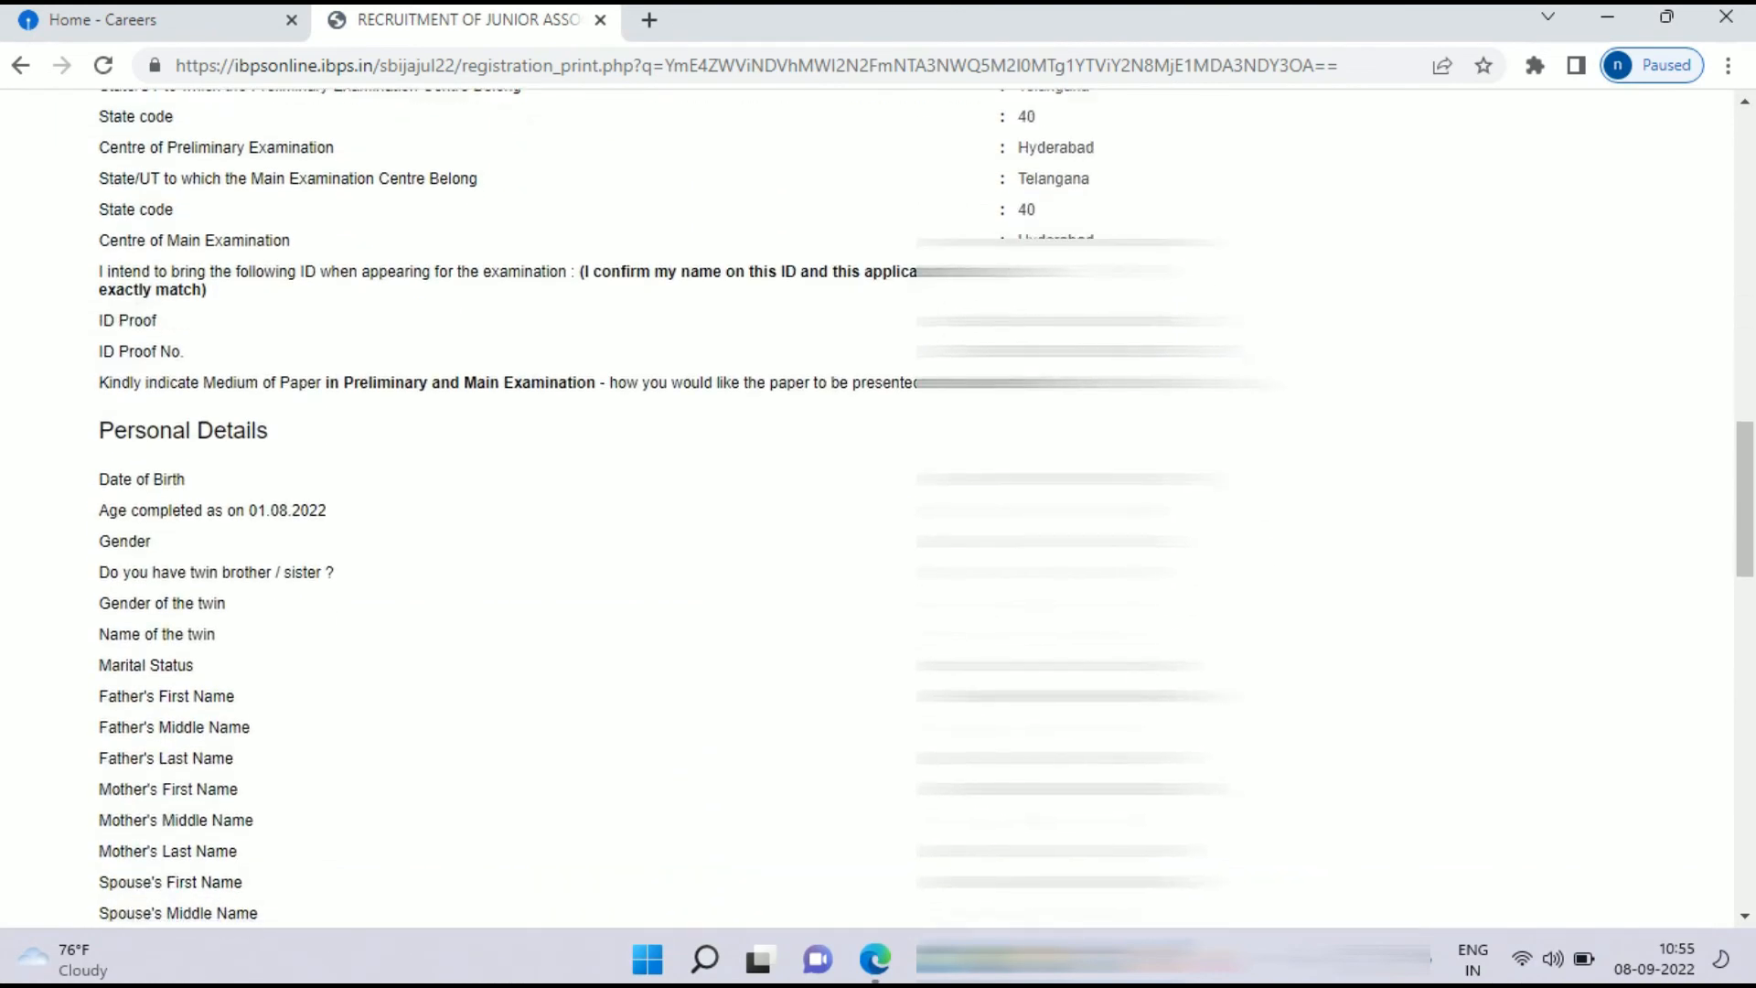
pyautogui.scroll(-10, 876, 508)
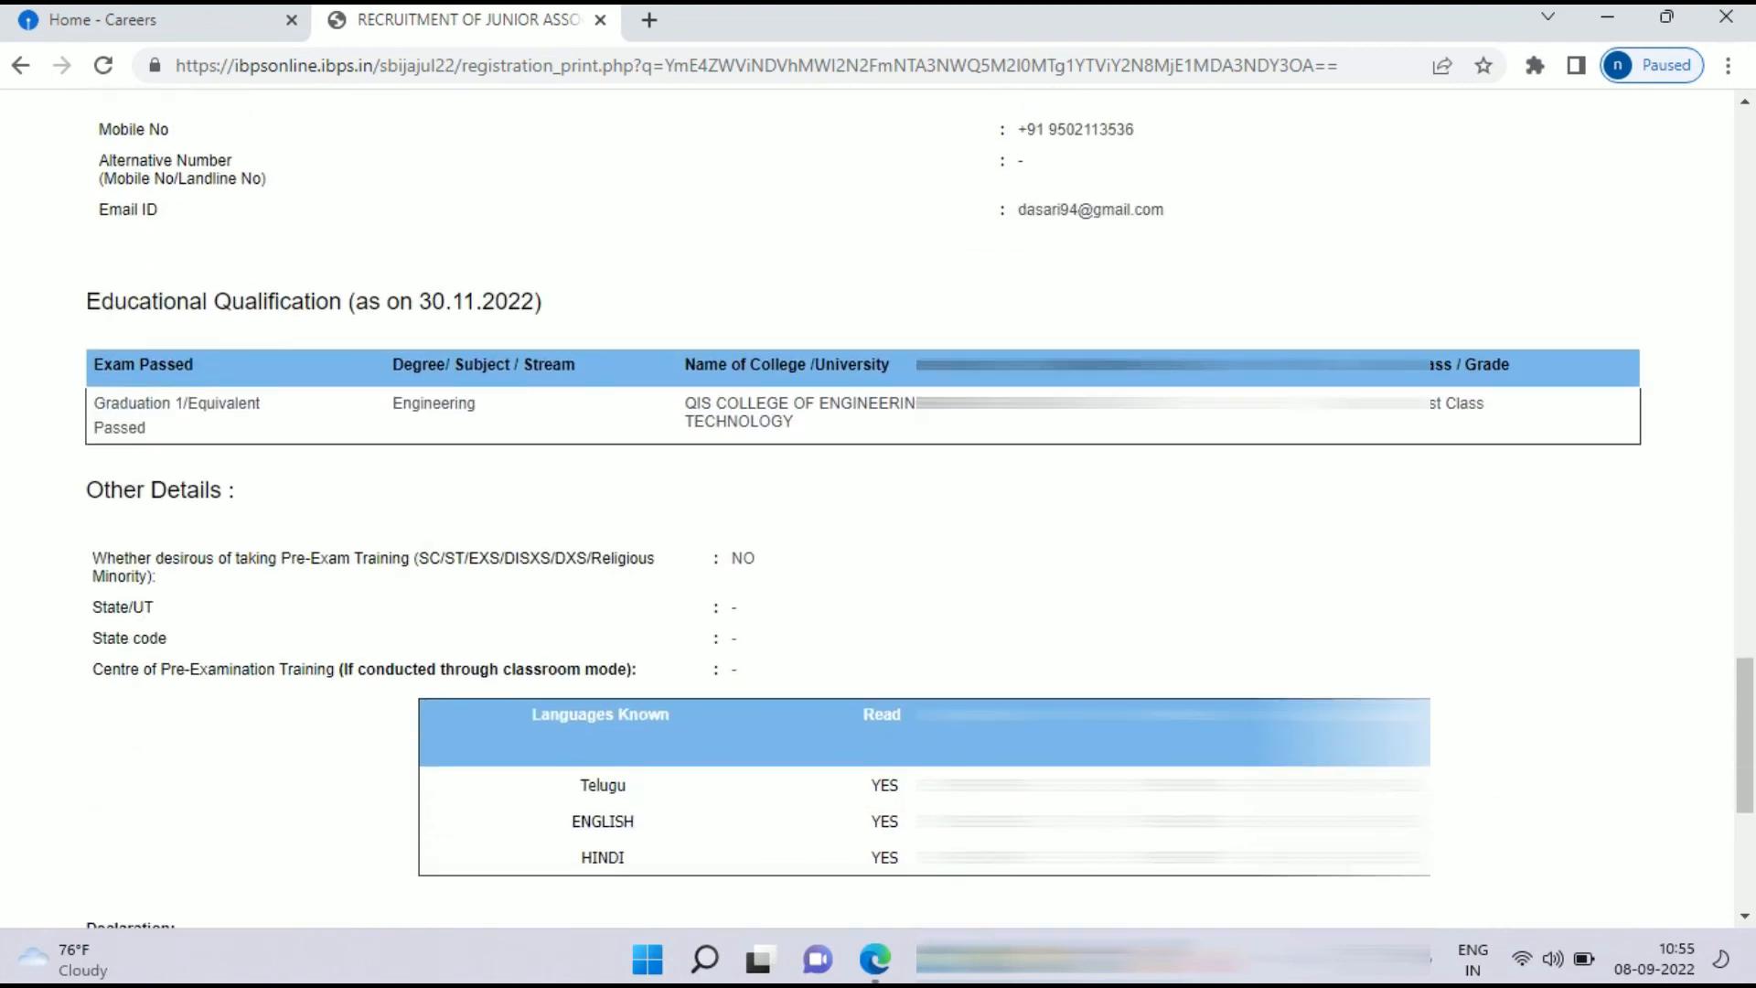
pyautogui.scroll(-1, 877, 508)
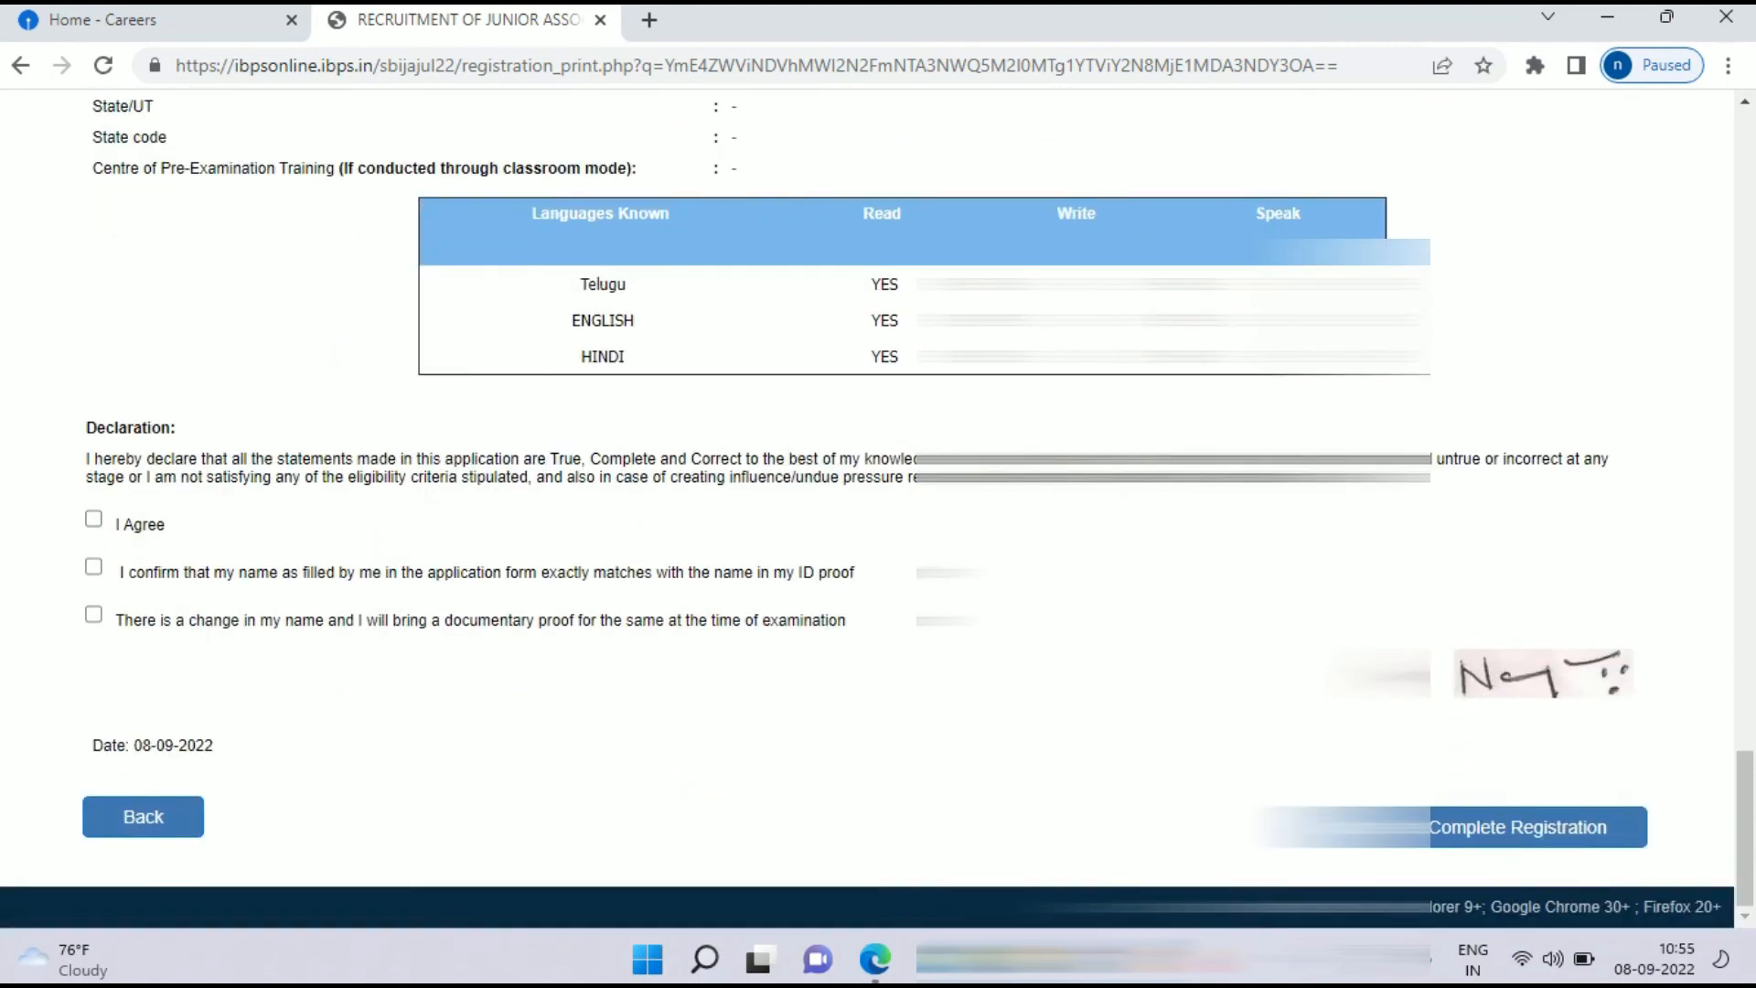
# Step: Accept the preview declarations and name confirmation, then complete the registration
pyautogui.click(93, 518)
pyautogui.click(93, 566)
pyautogui.click(93, 613)
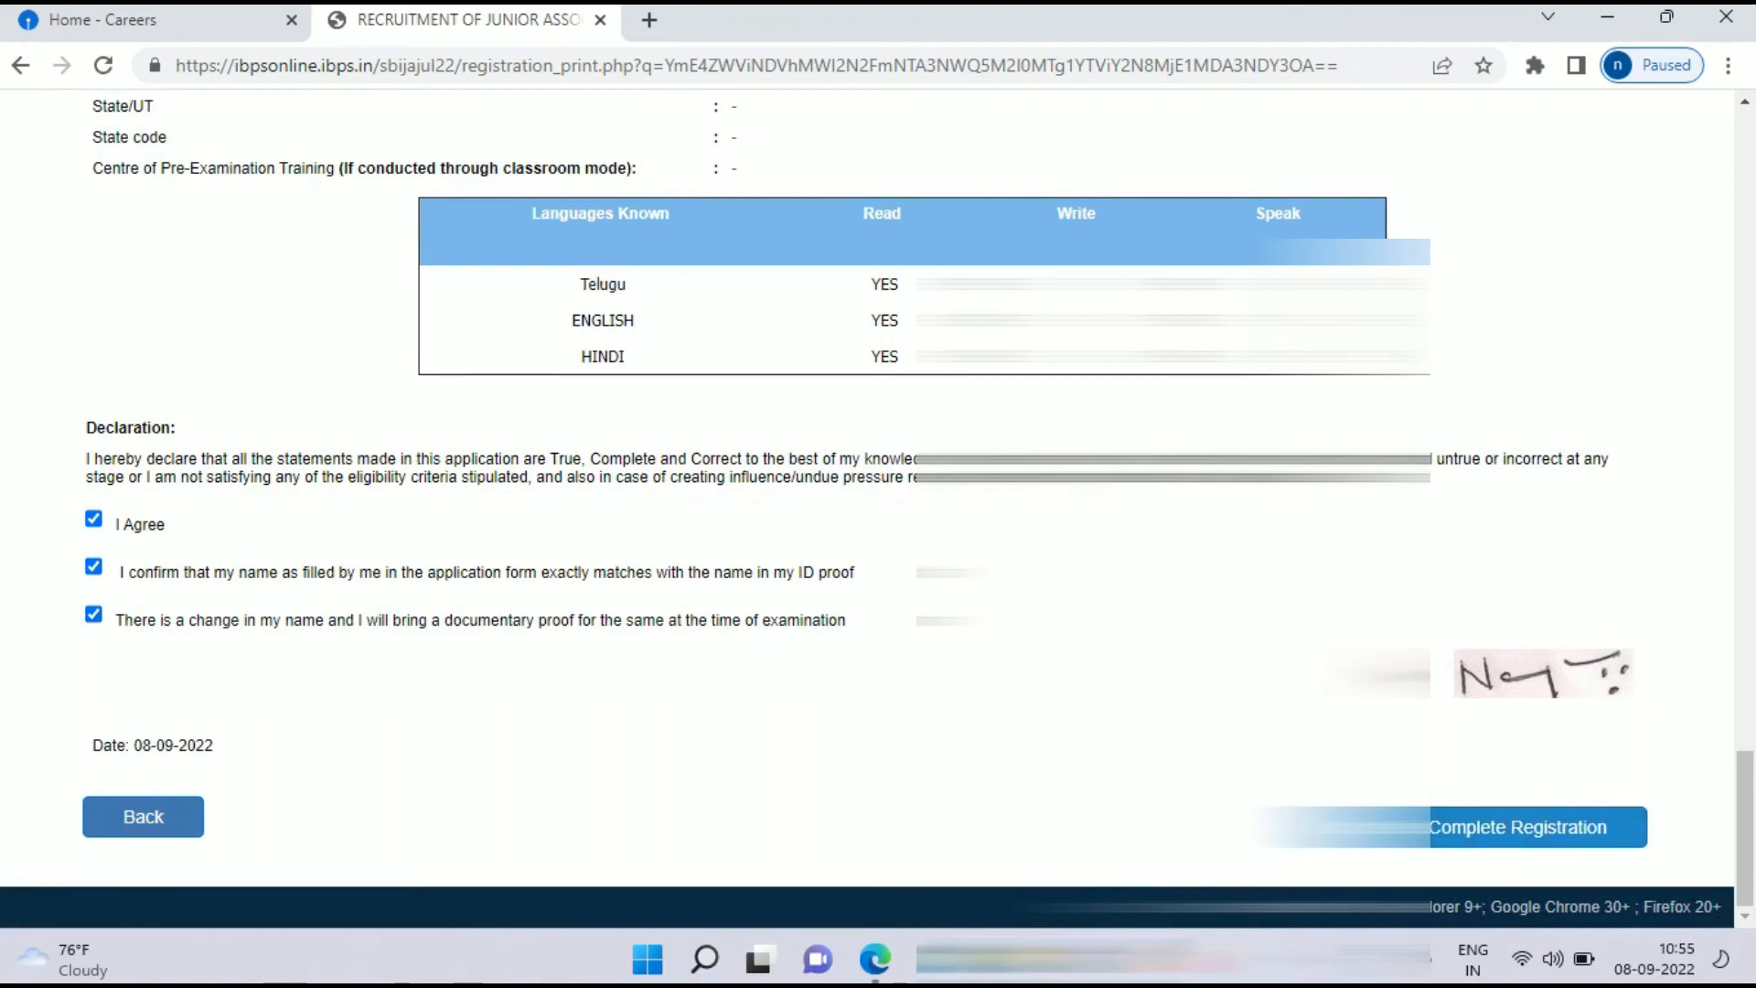
pyautogui.click(1518, 826)
pyautogui.click(1205, 311)
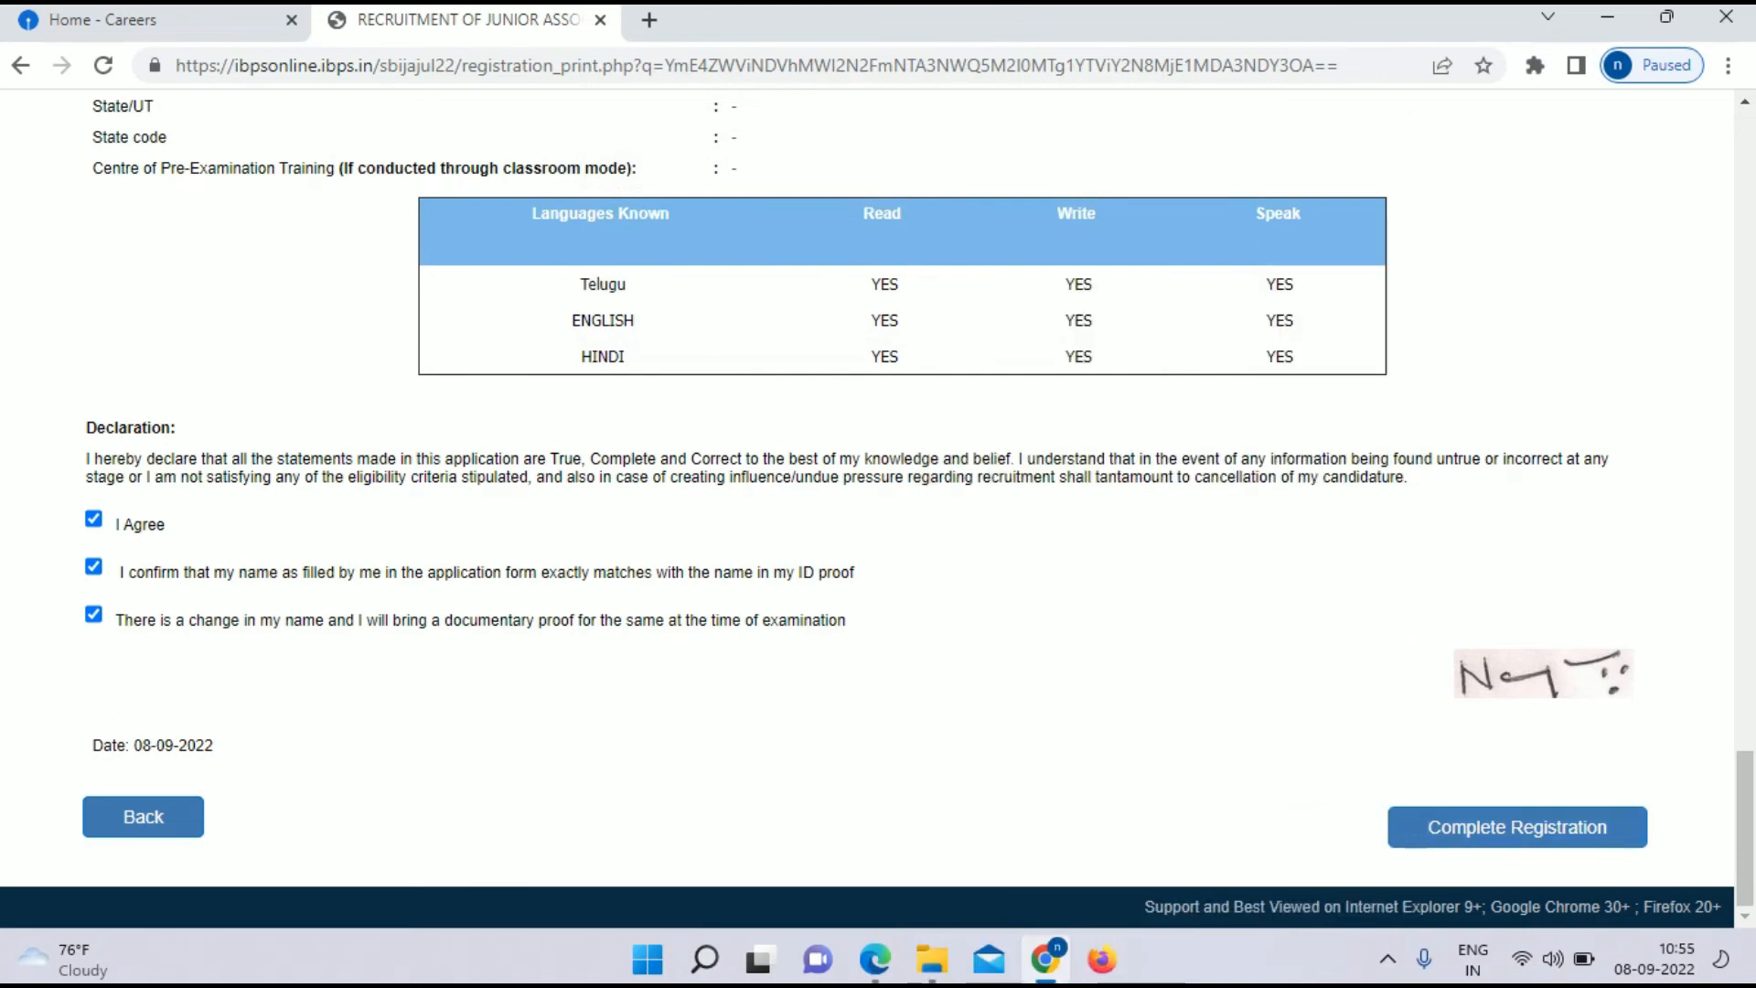
pyautogui.click(1518, 827)
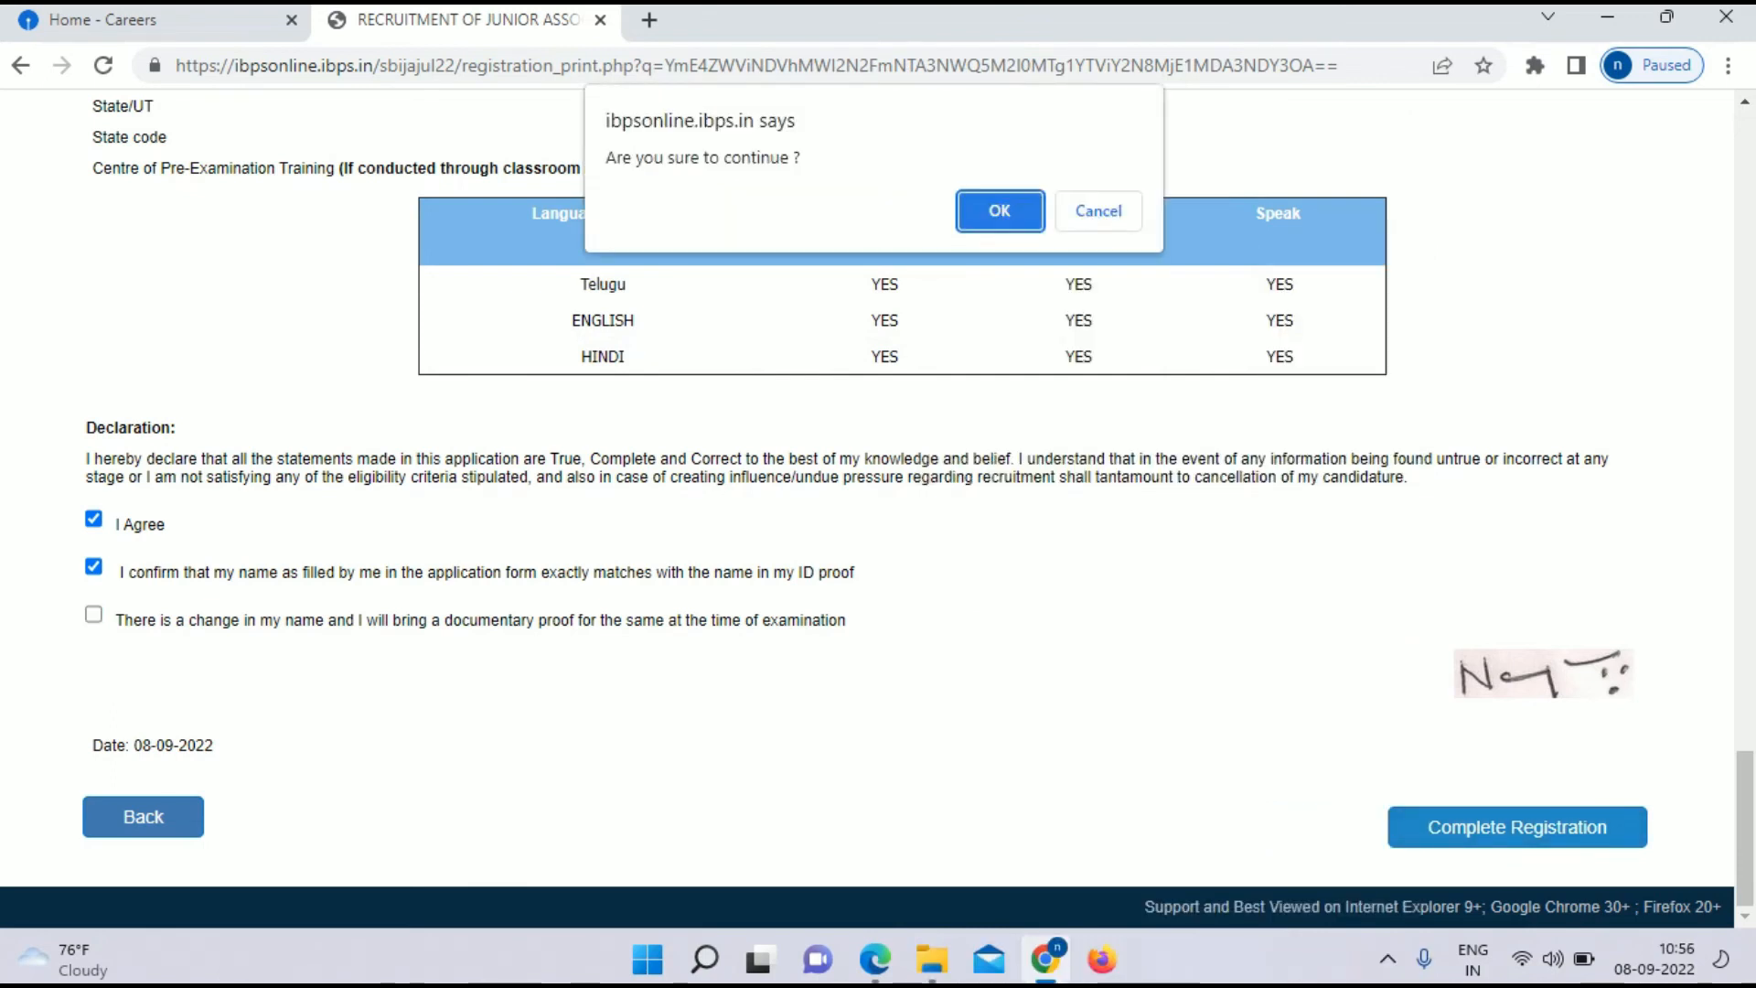
pyautogui.press('Return')
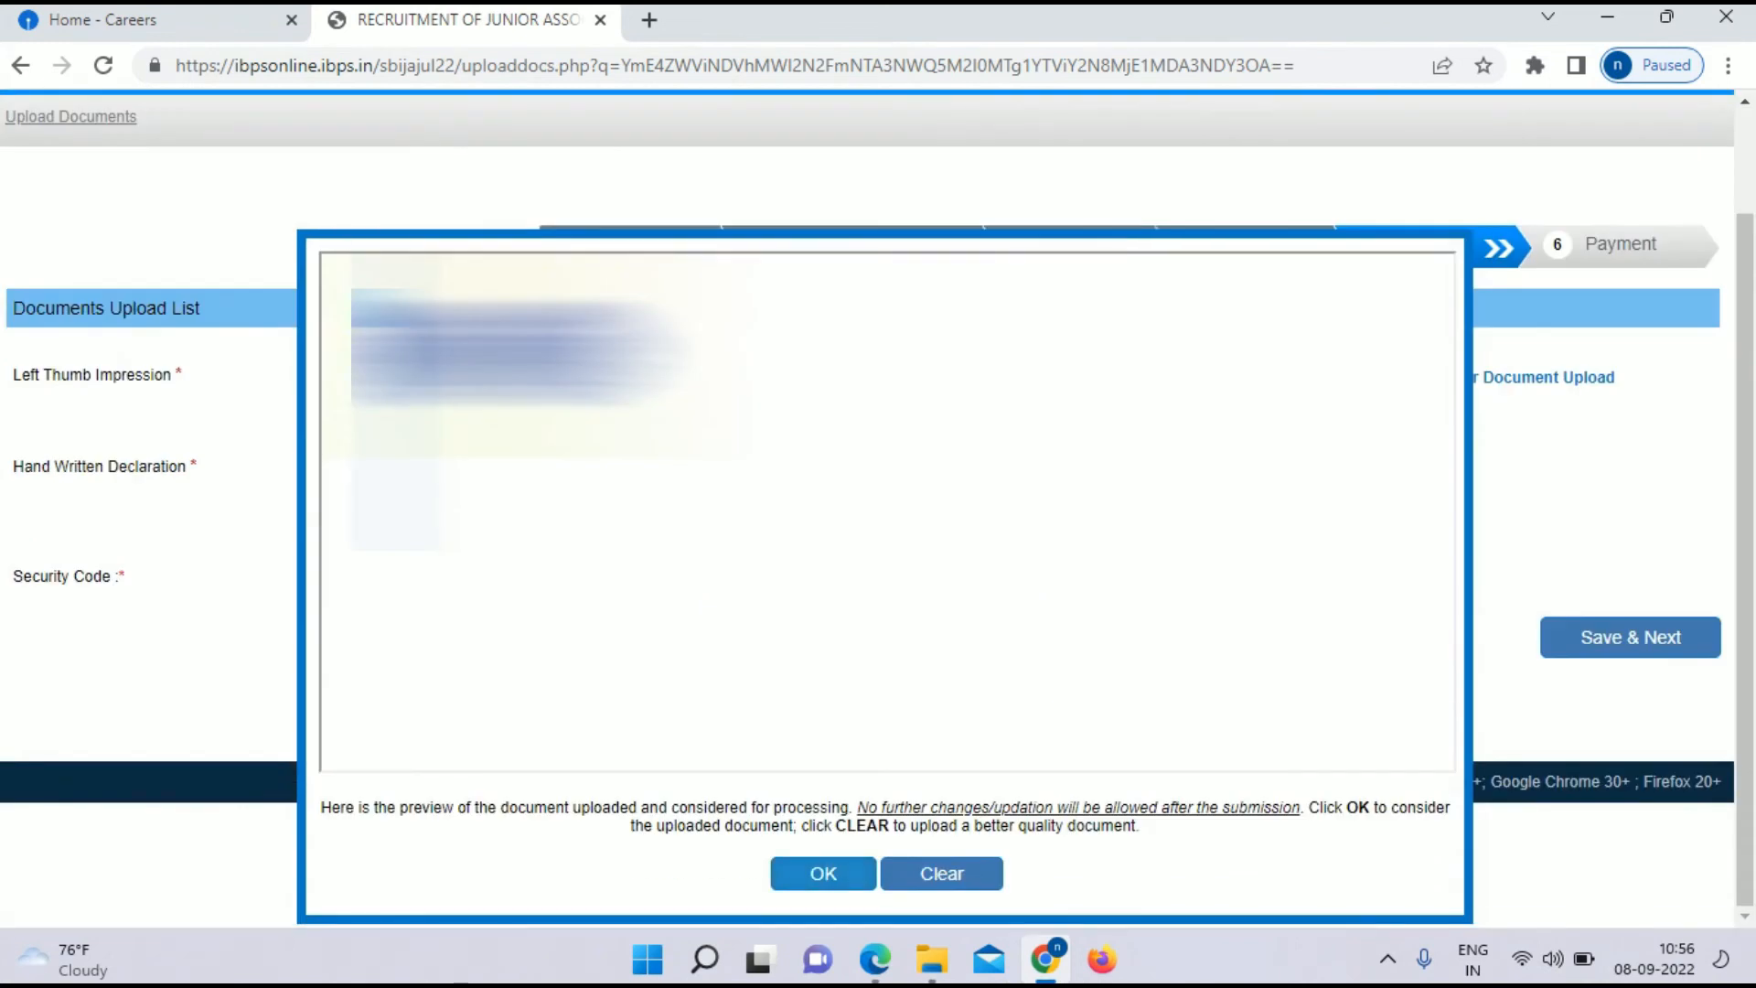
# Step: Close the uploaded document preview and type 'HAN' to pick the handwritten declaration file
pyautogui.click(823, 873)
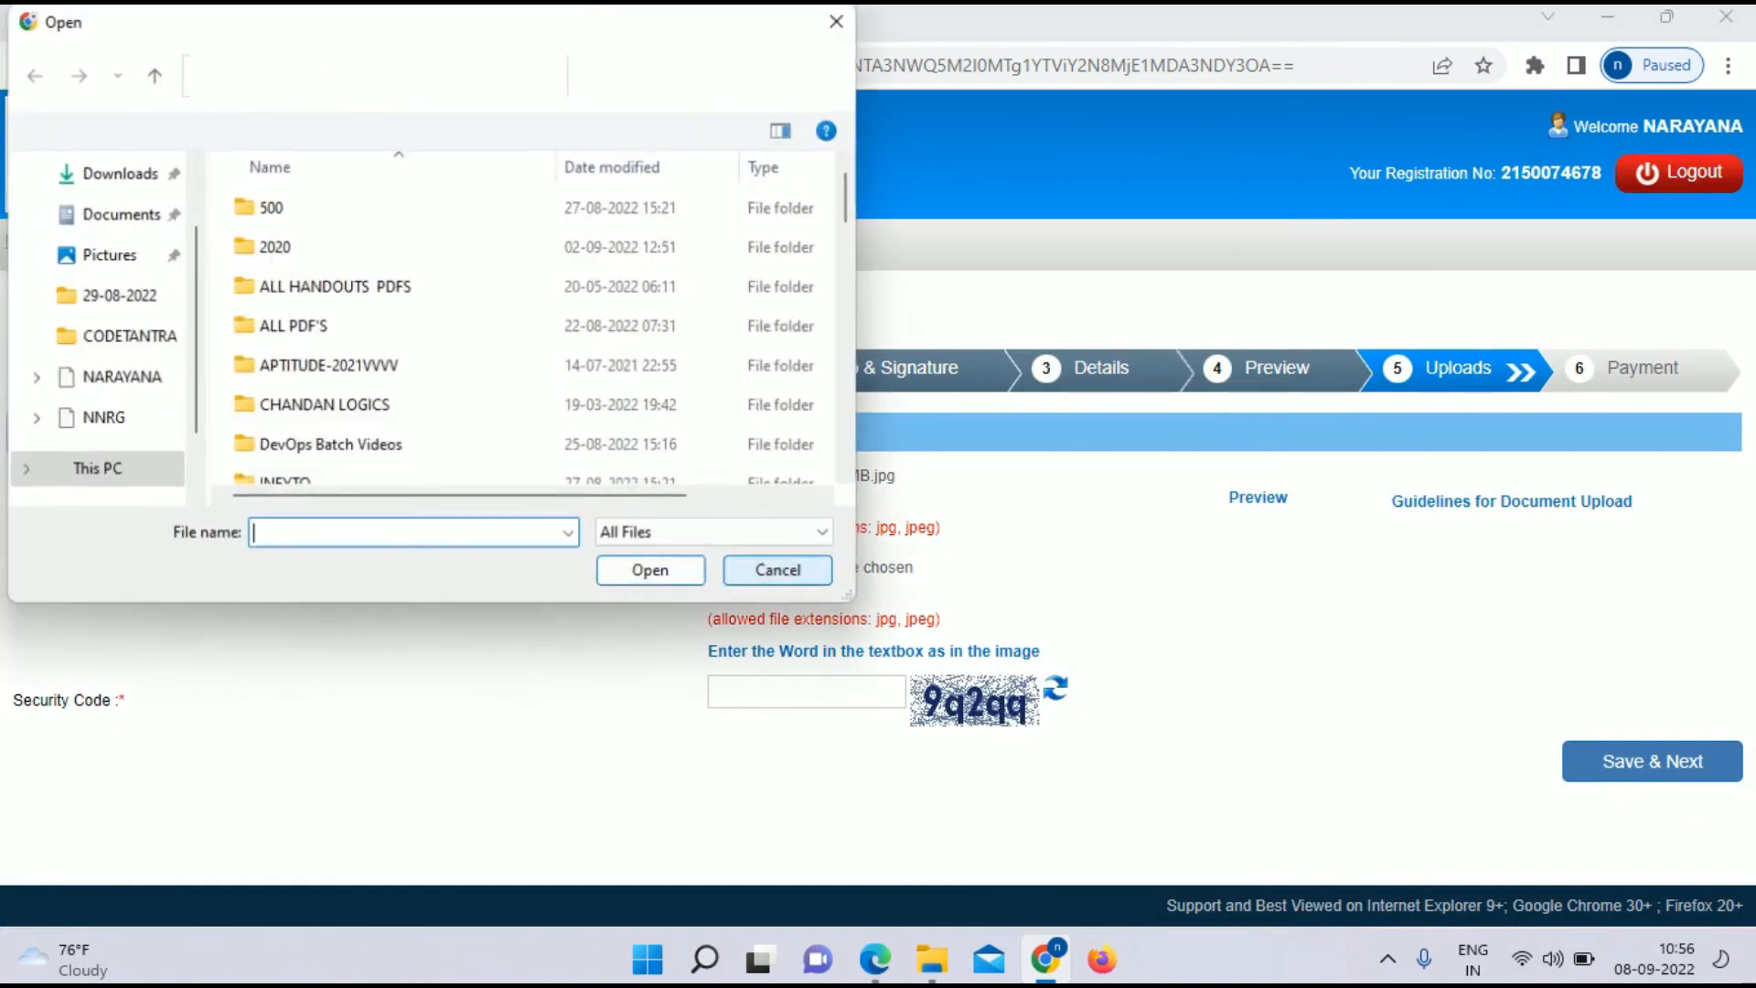
pyautogui.write('HAN')
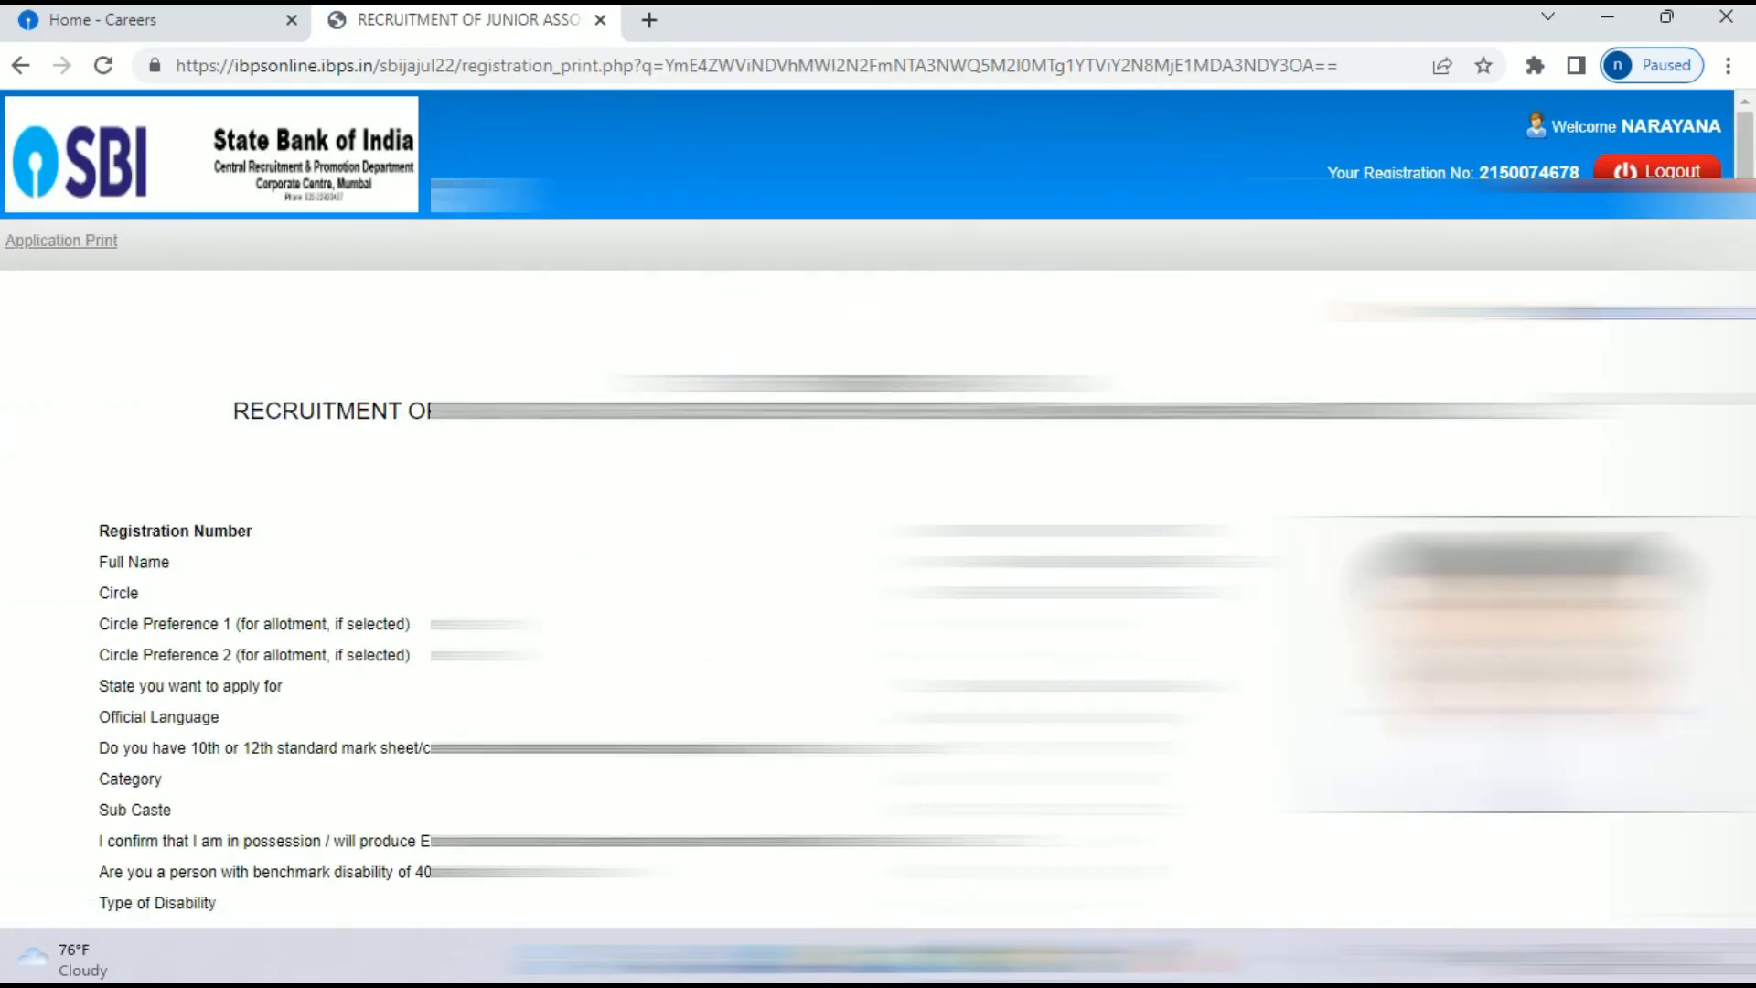
pyautogui.scroll(-10, 878, 512)
pyautogui.scroll(-20, 878, 512)
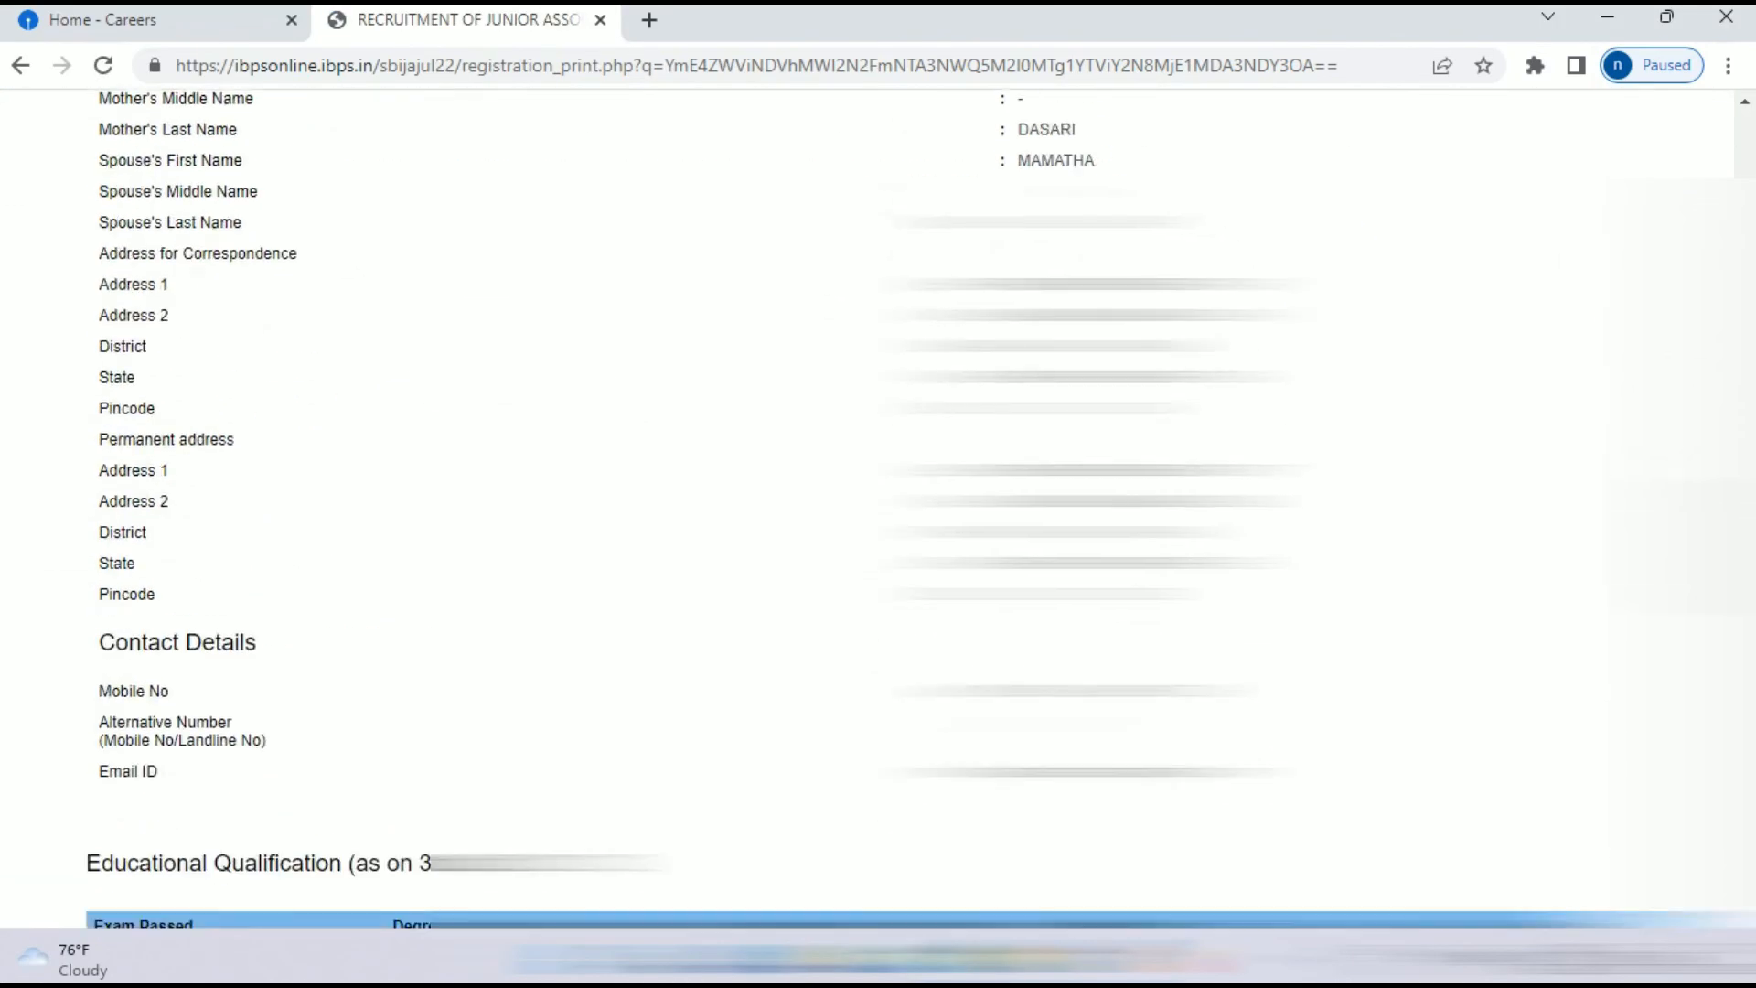
pyautogui.scroll(8, 878, 512)
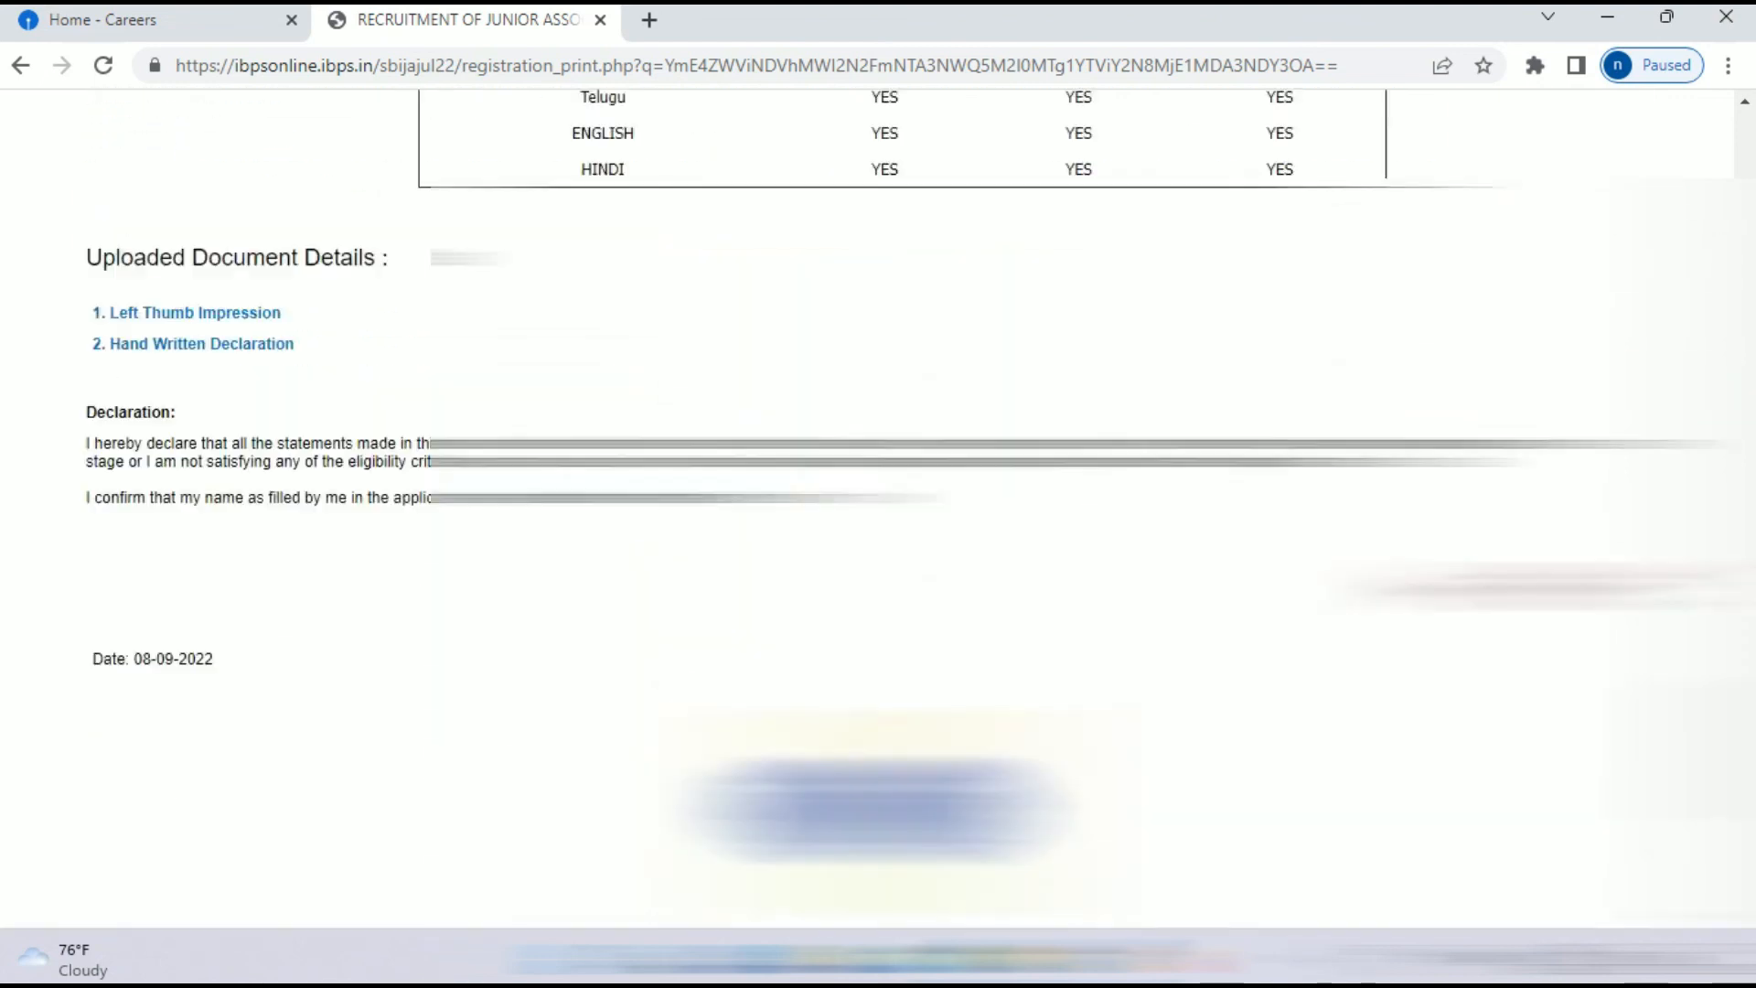
pyautogui.scroll(-8, 878, 512)
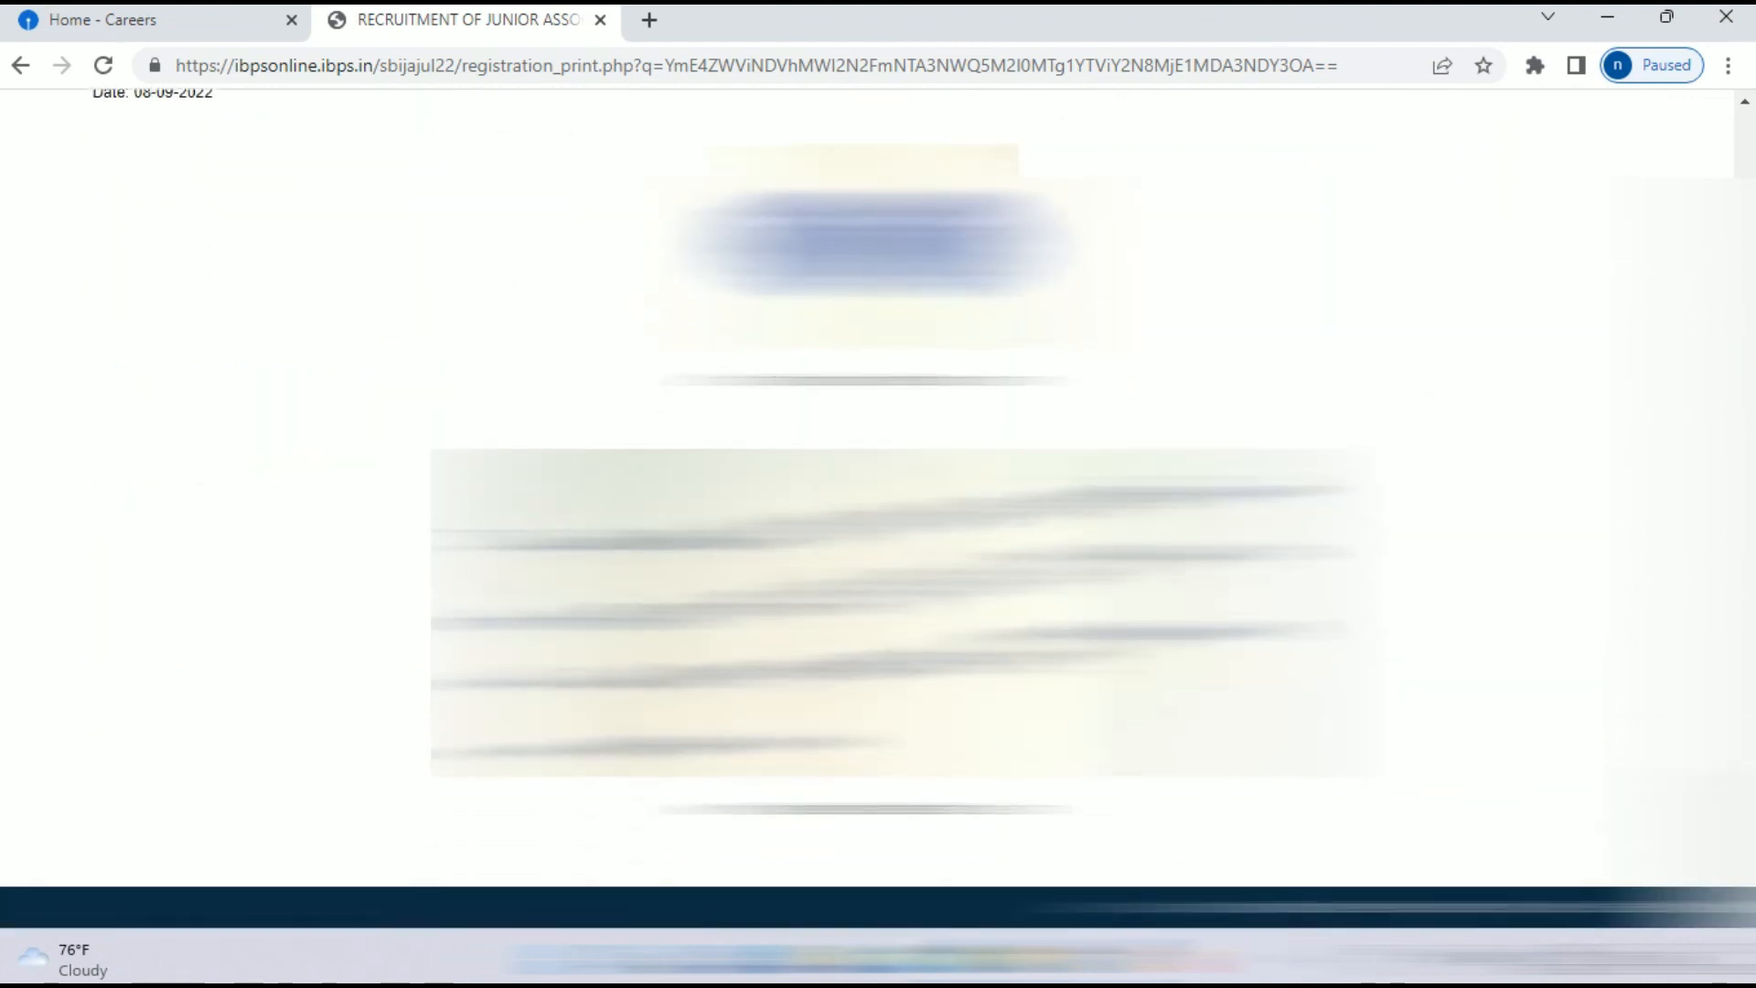
pyautogui.scroll(20, 878, 512)
pyautogui.scroll(10, 878, 512)
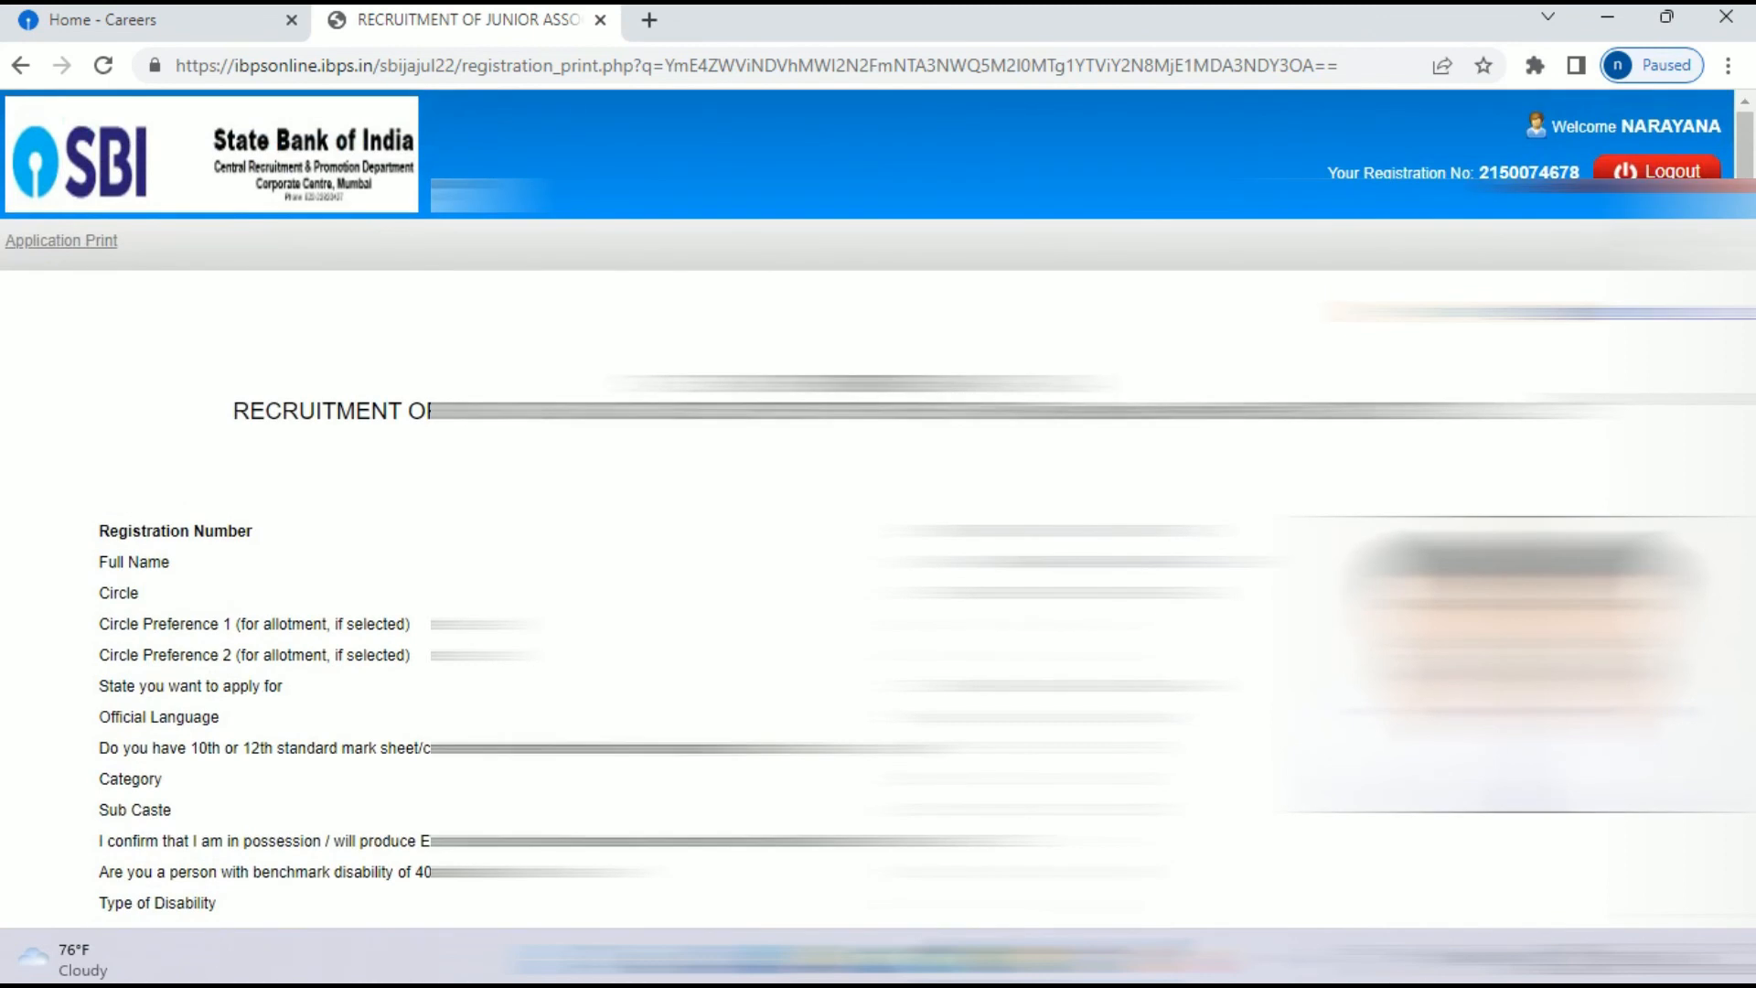
pyautogui.scroll(-7, 878, 512)
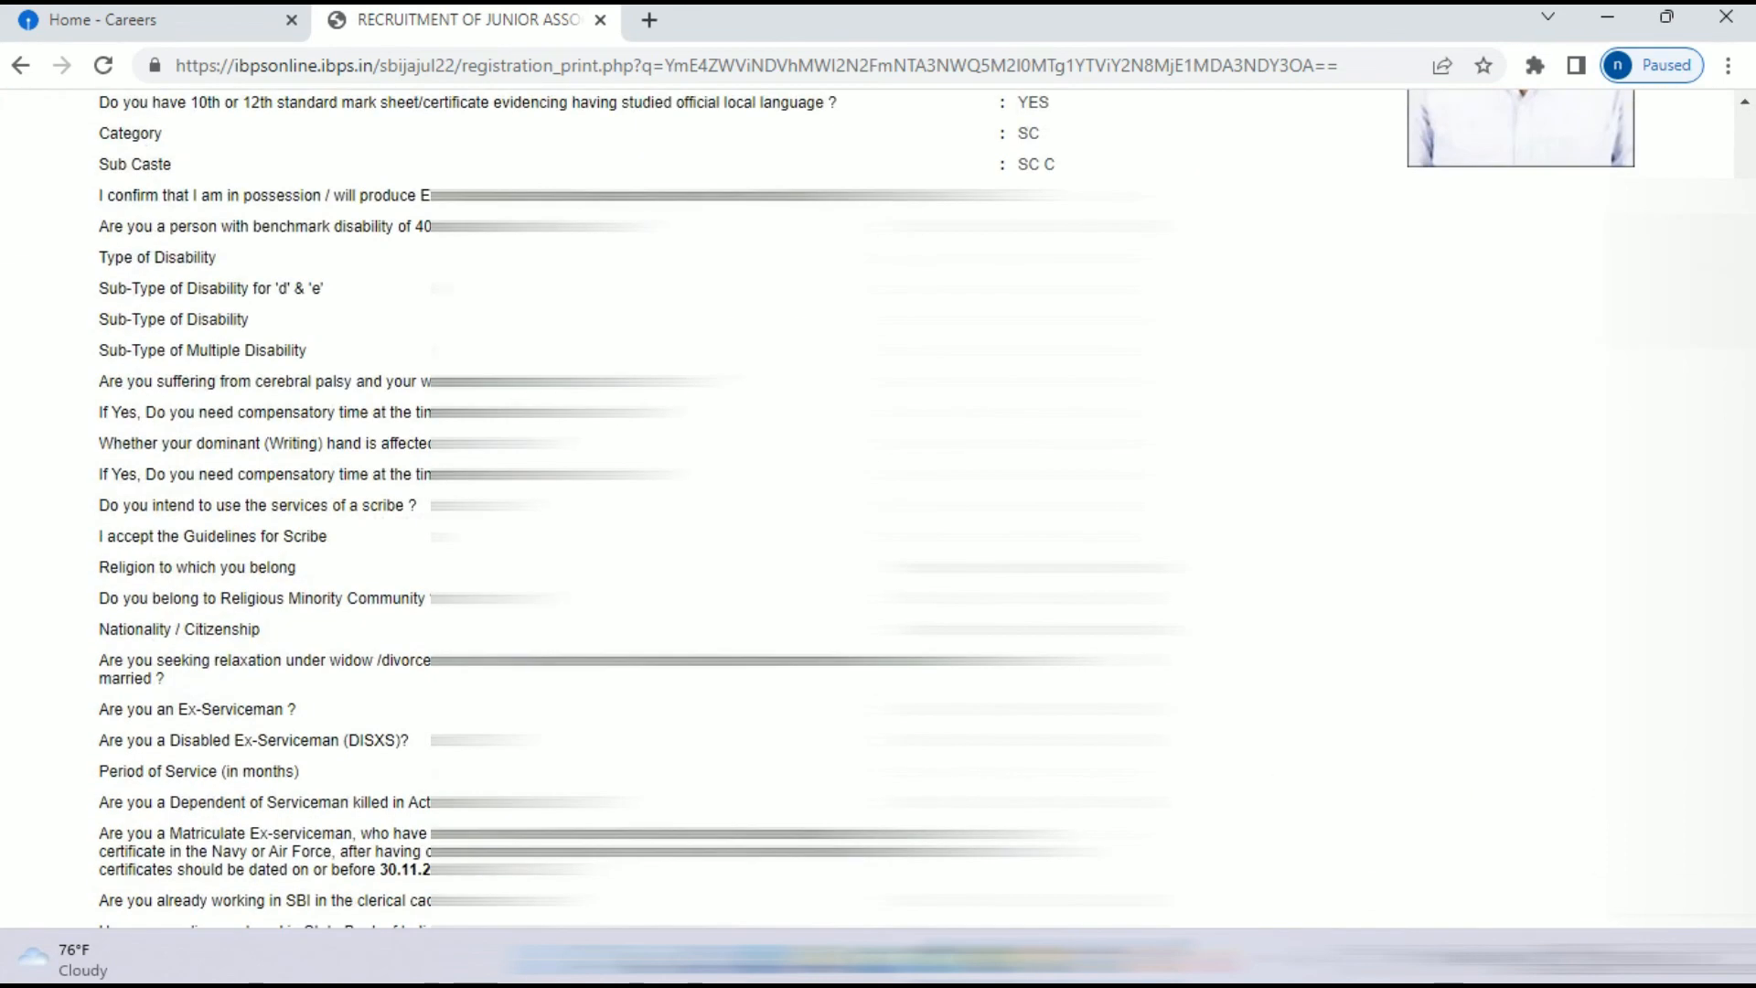
pyautogui.scroll(7, 878, 513)
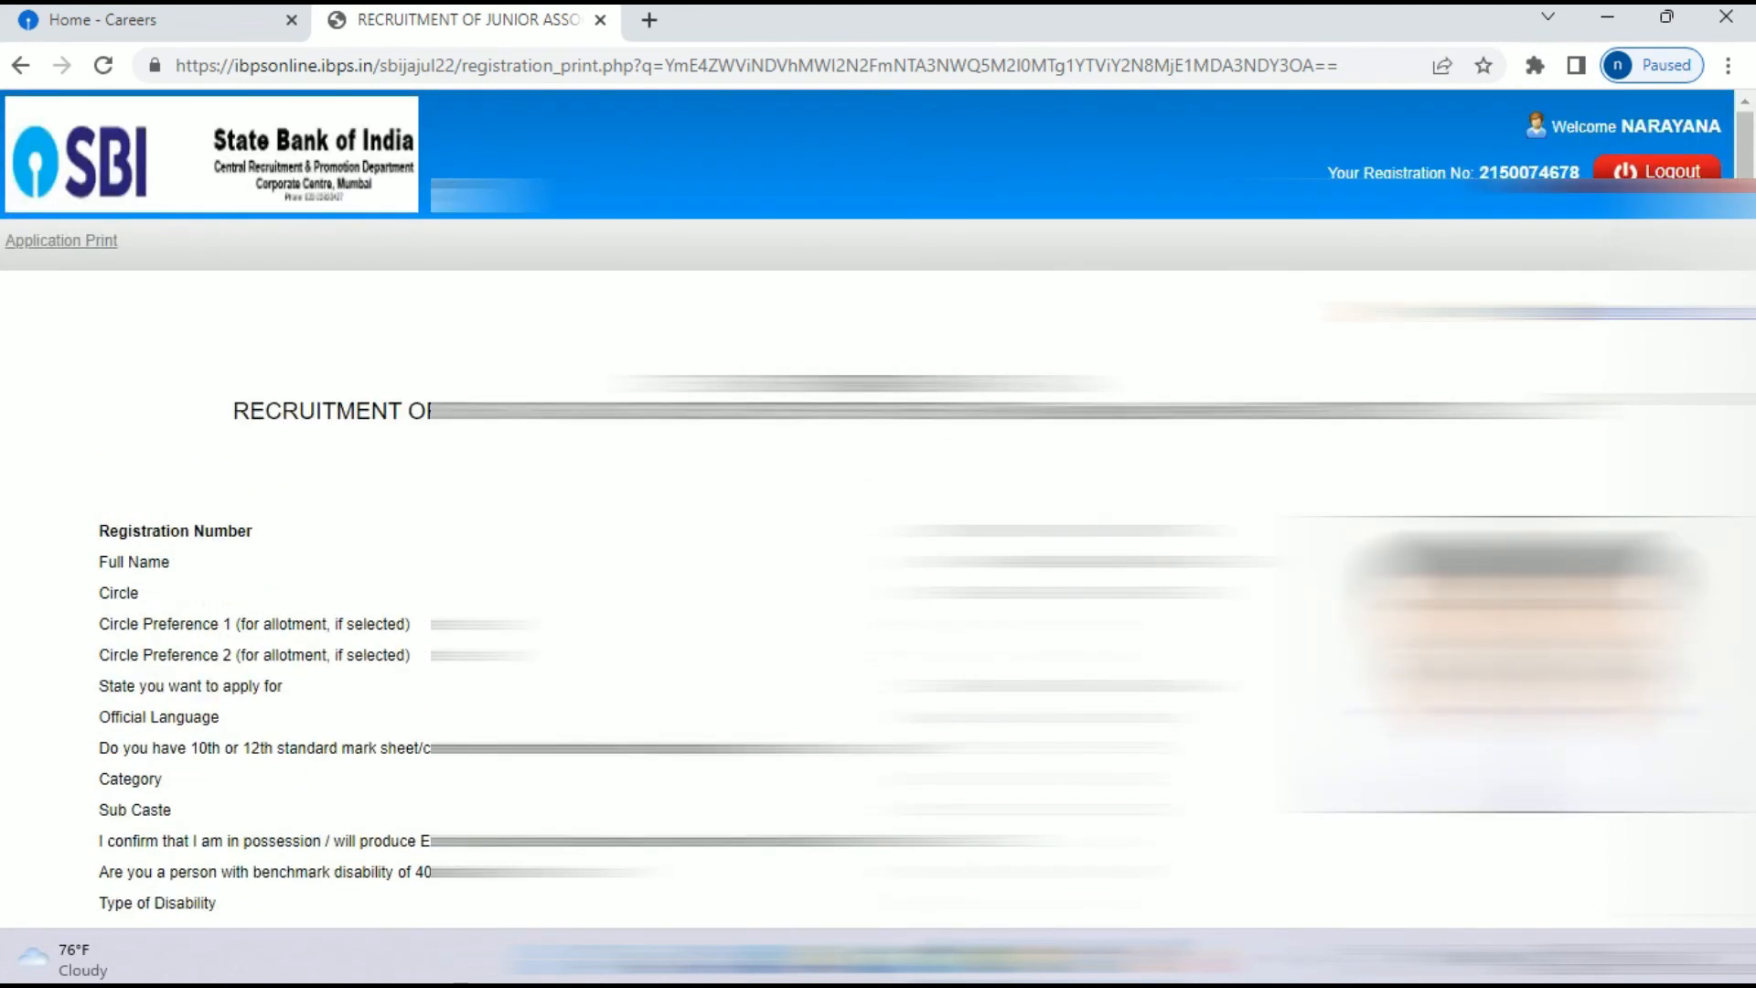
pyautogui.scroll(-8, 878, 512)
pyautogui.scroll(-20, 878, 512)
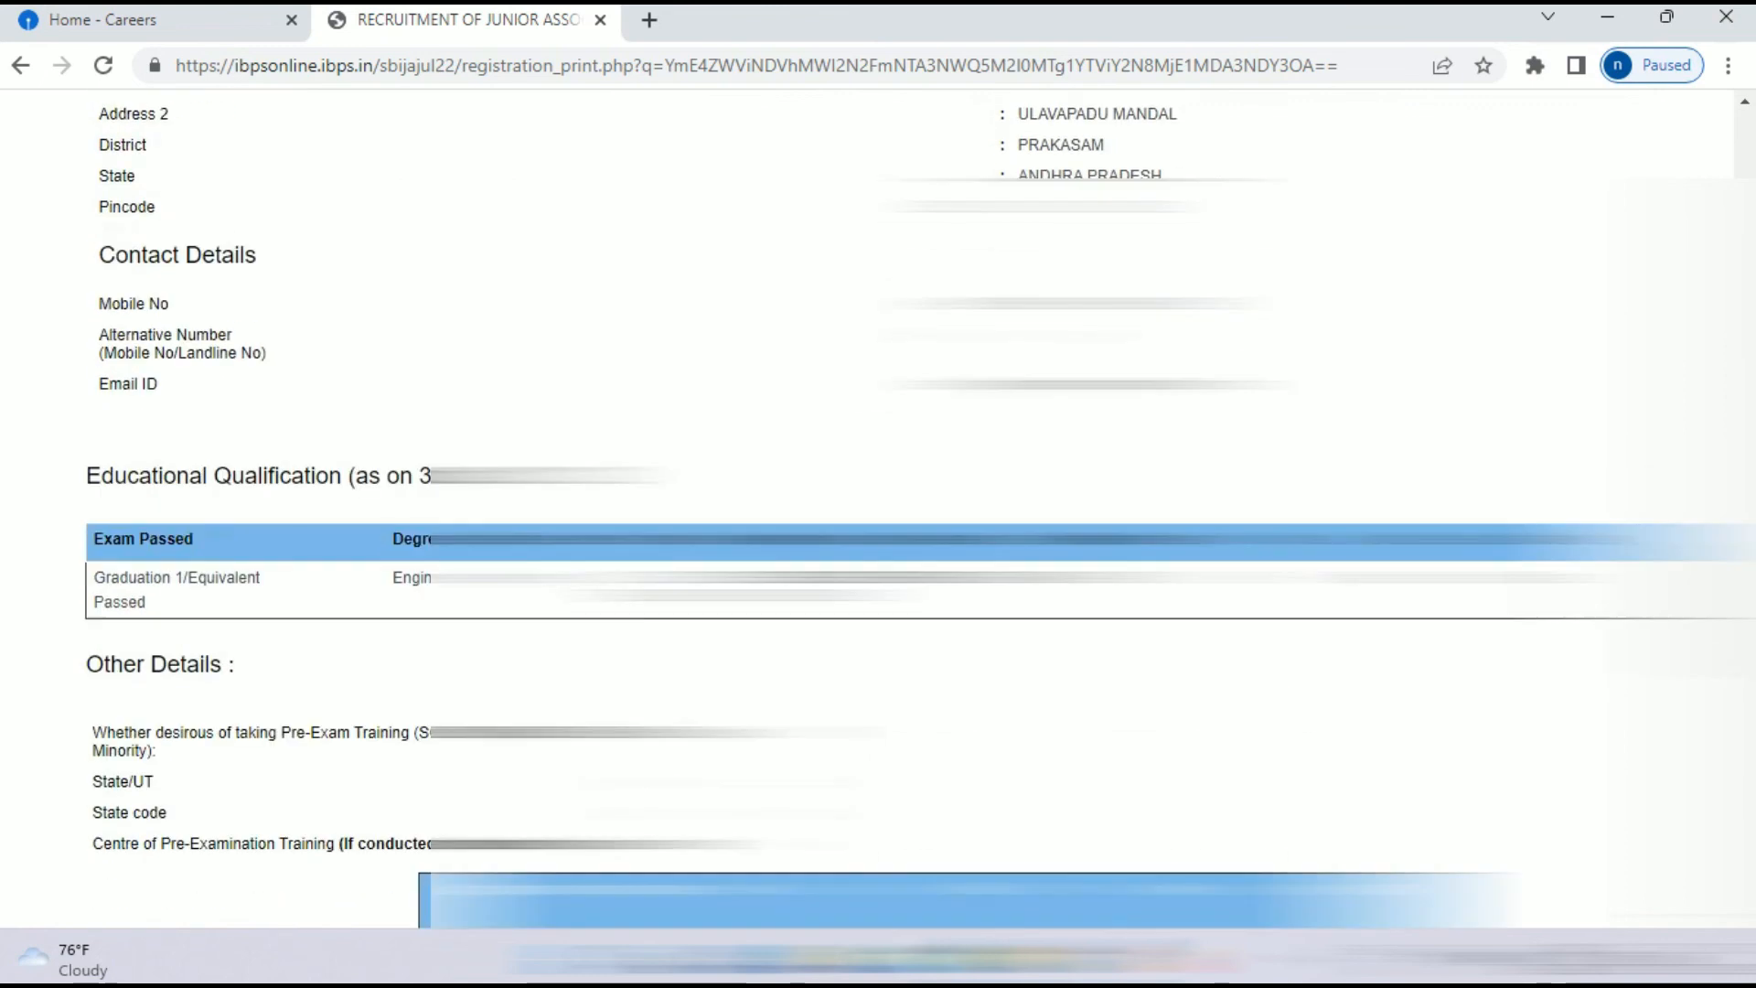
pyautogui.scroll(-7, 878, 512)
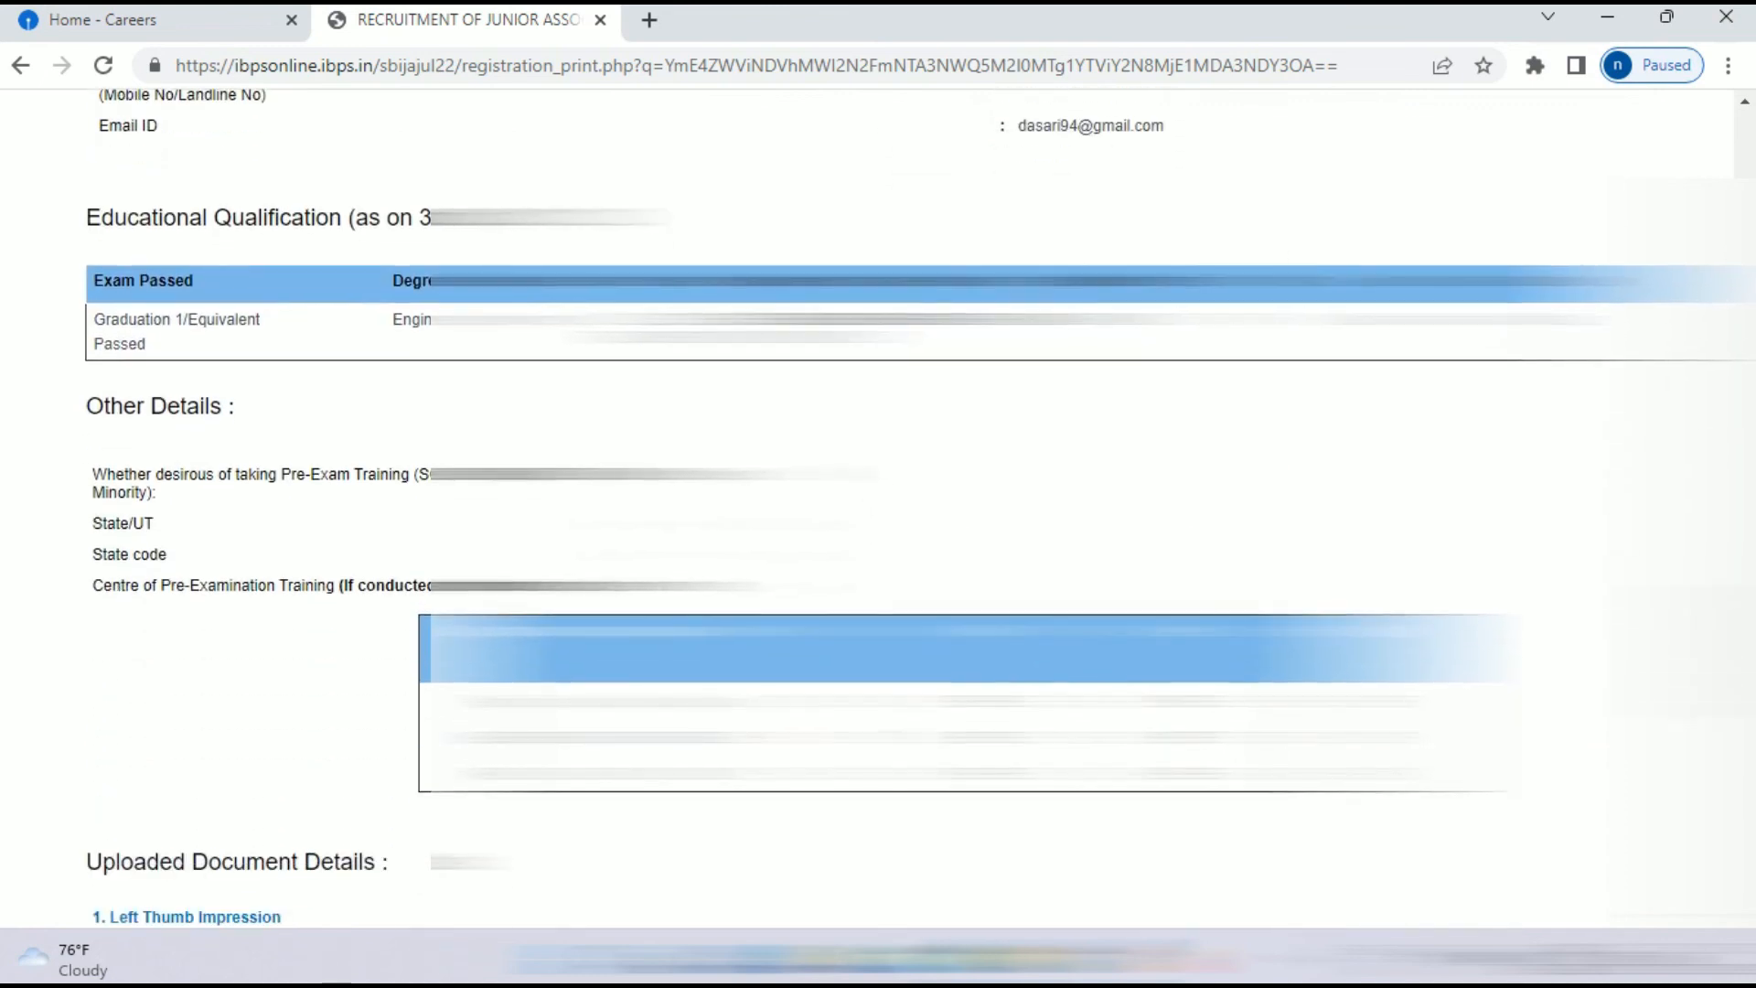
pyautogui.scroll(-7, 878, 512)
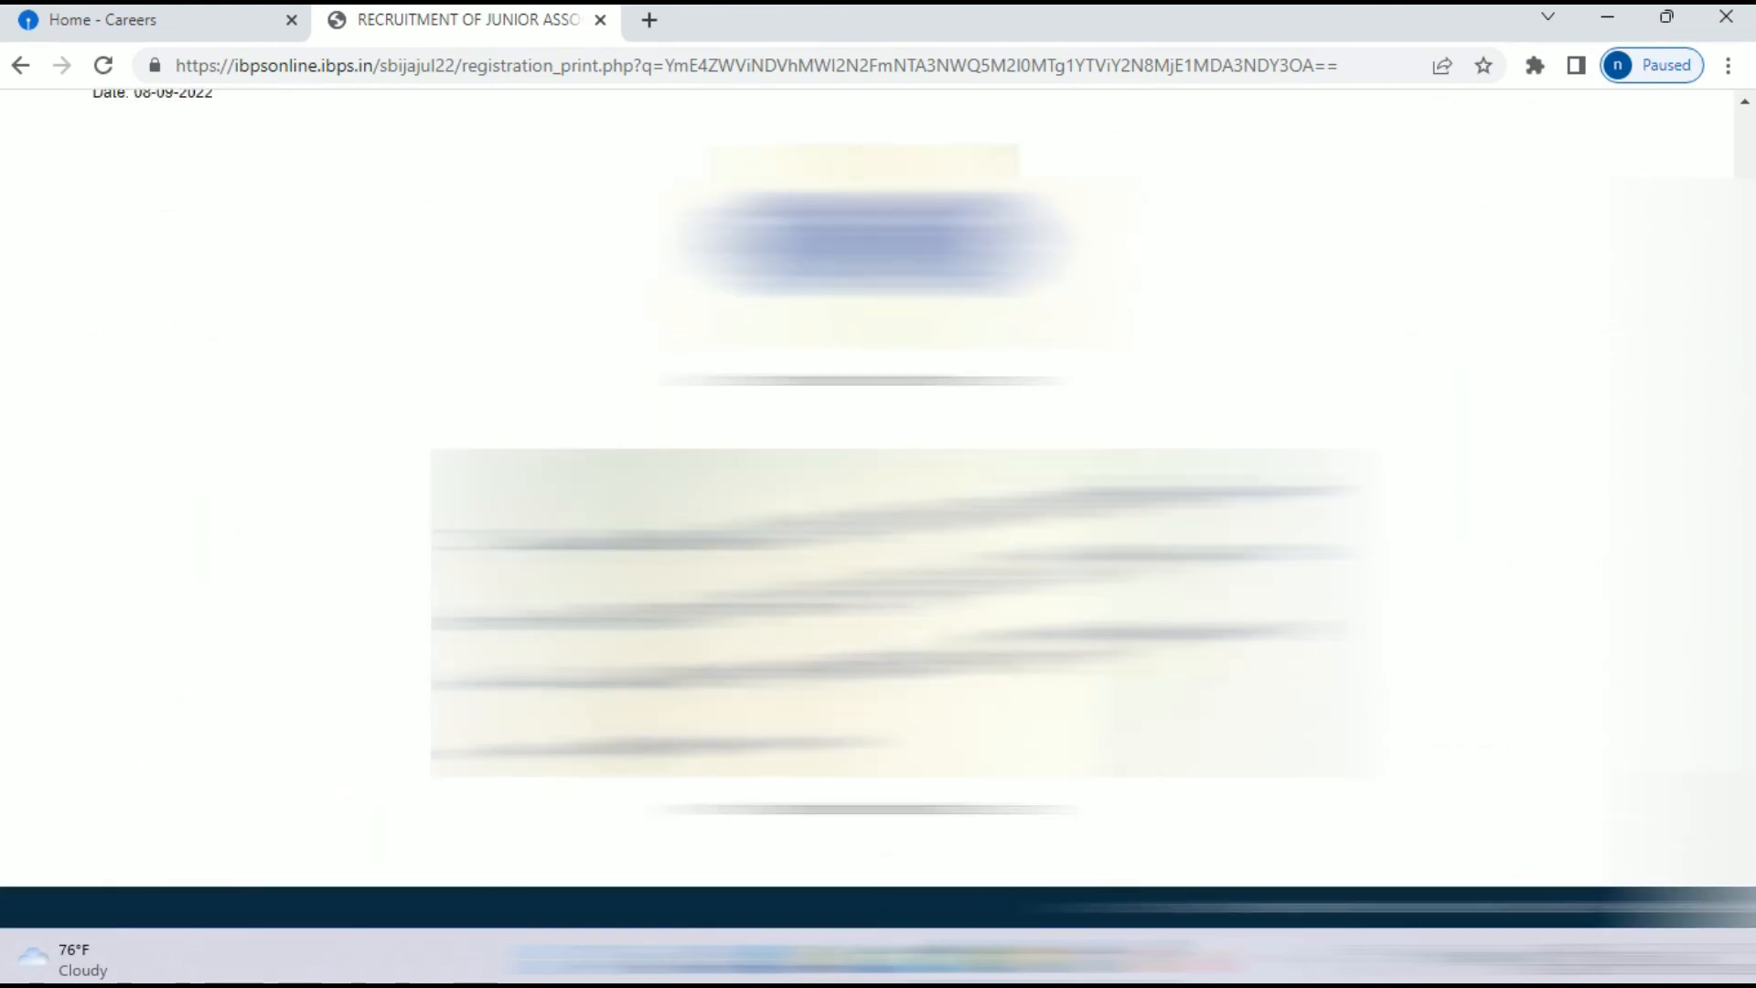
pyautogui.scroll(20, 878, 512)
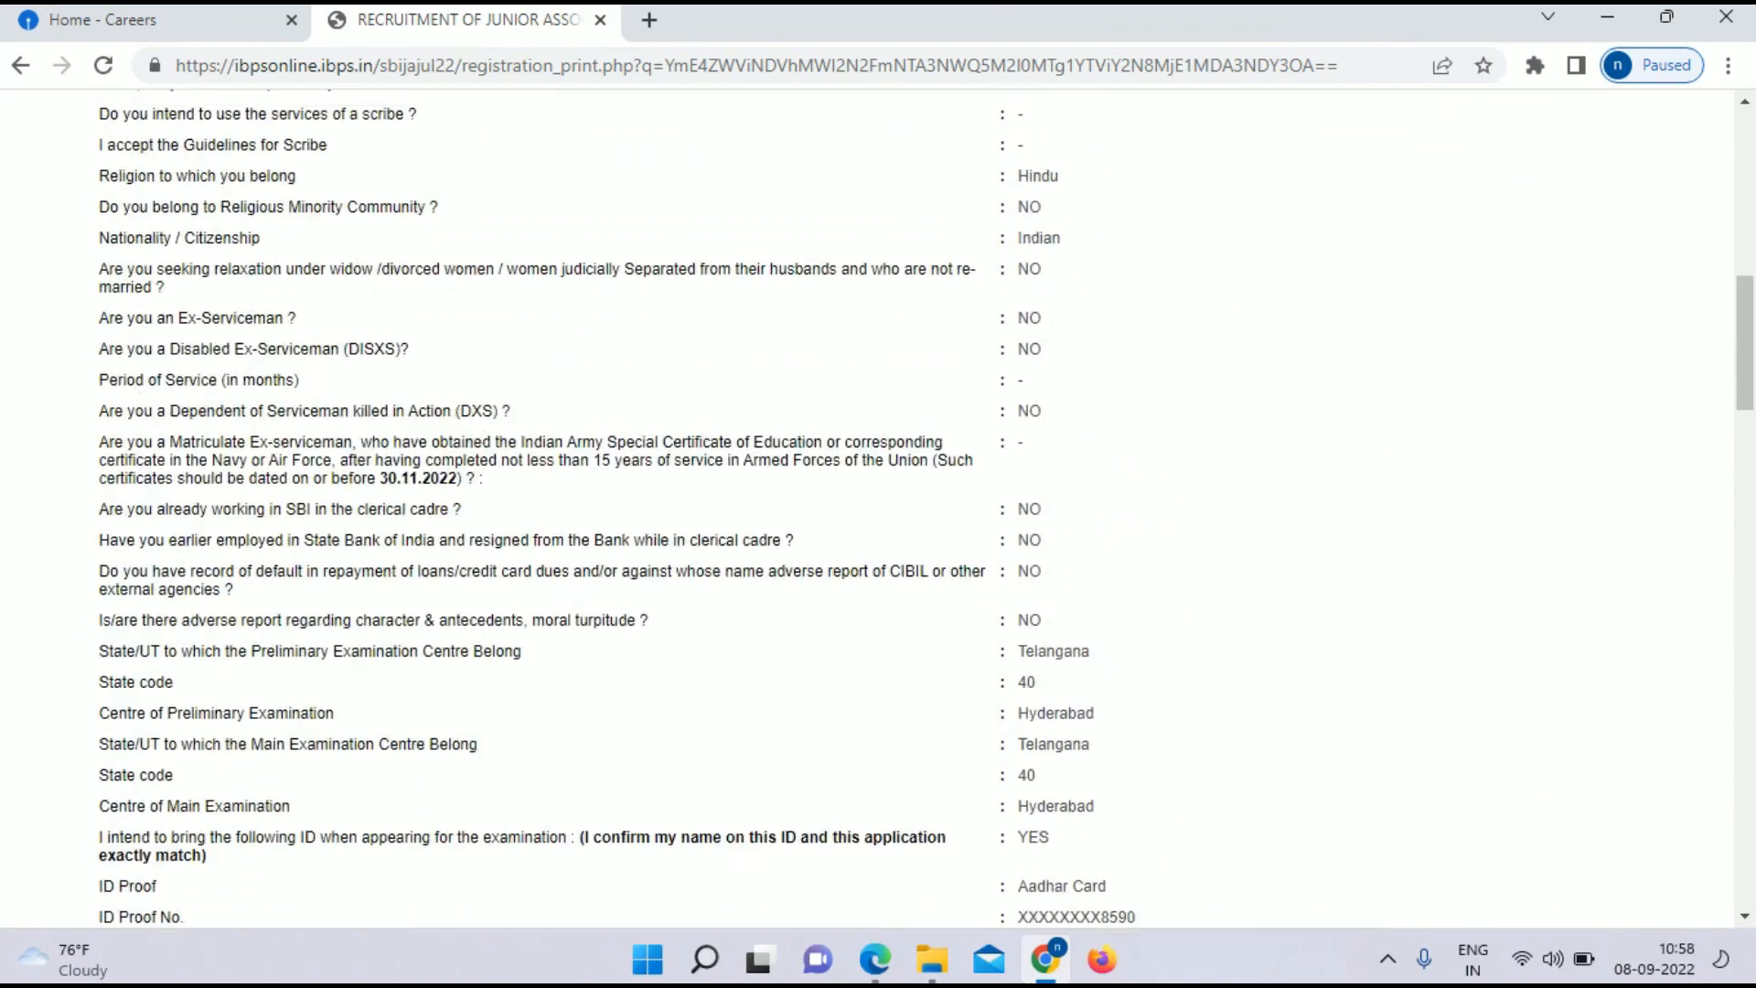
# Step: Log out, go back to the Home - Careers tab and collapse Latest Announcements
pyautogui.click(1657, 172)
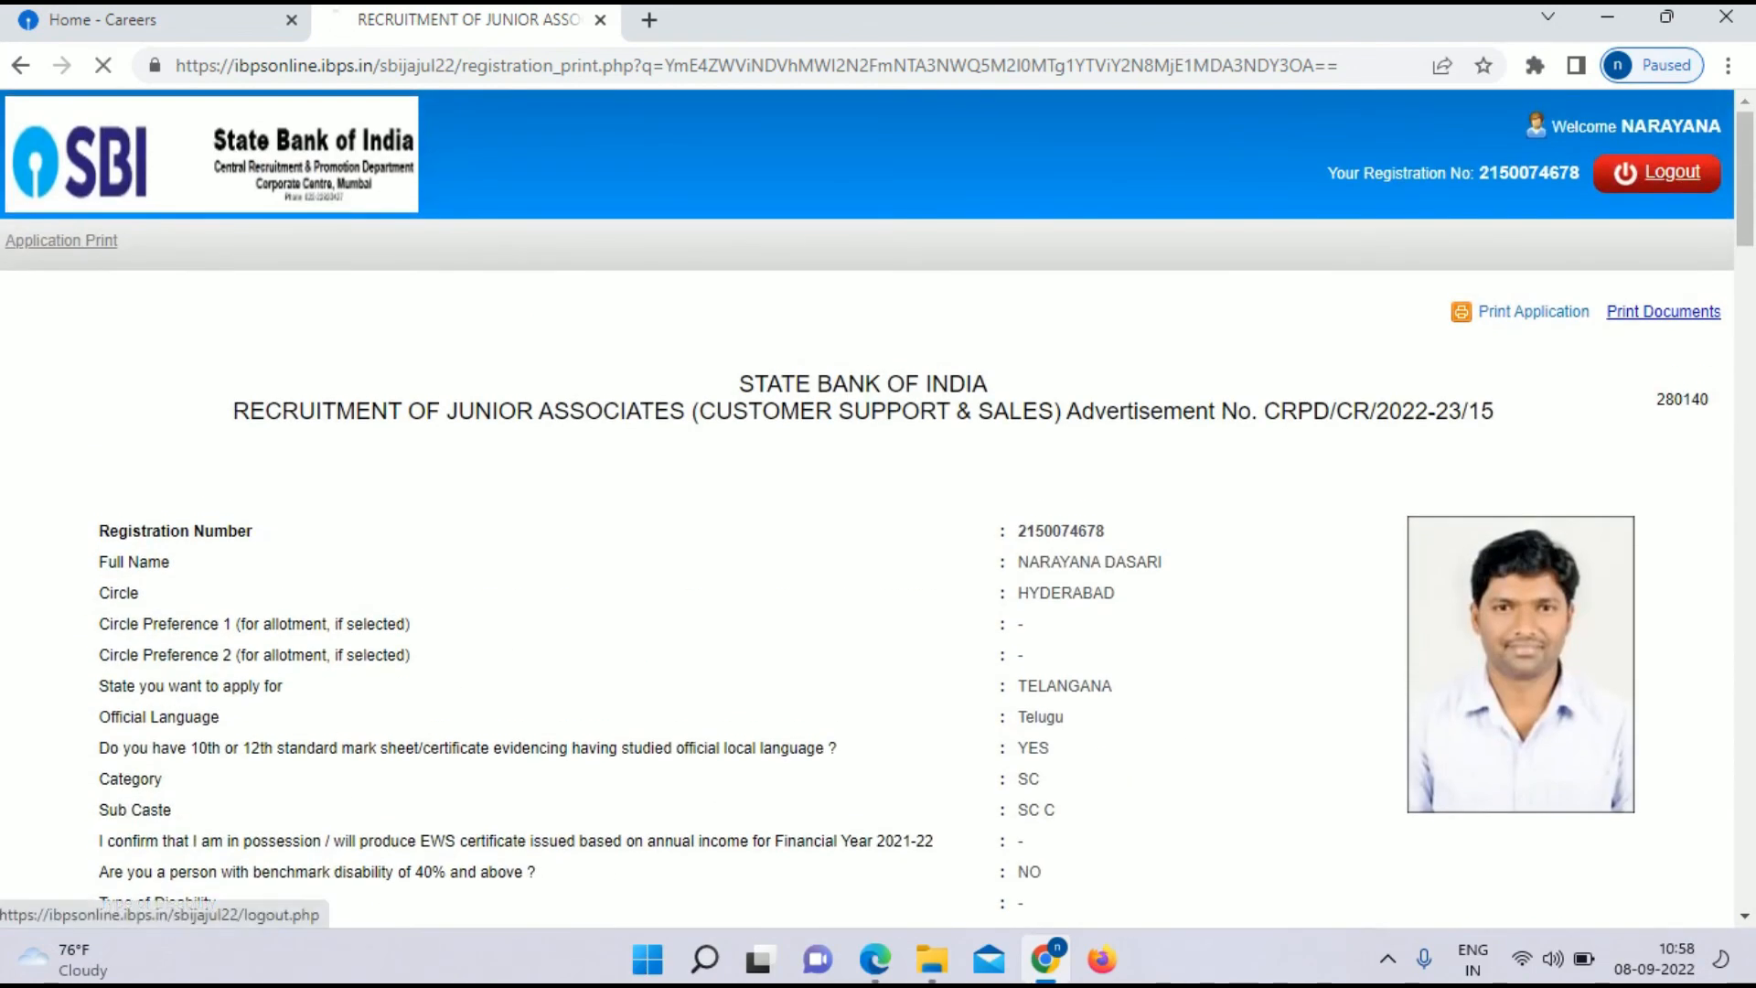
pyautogui.click(137, 19)
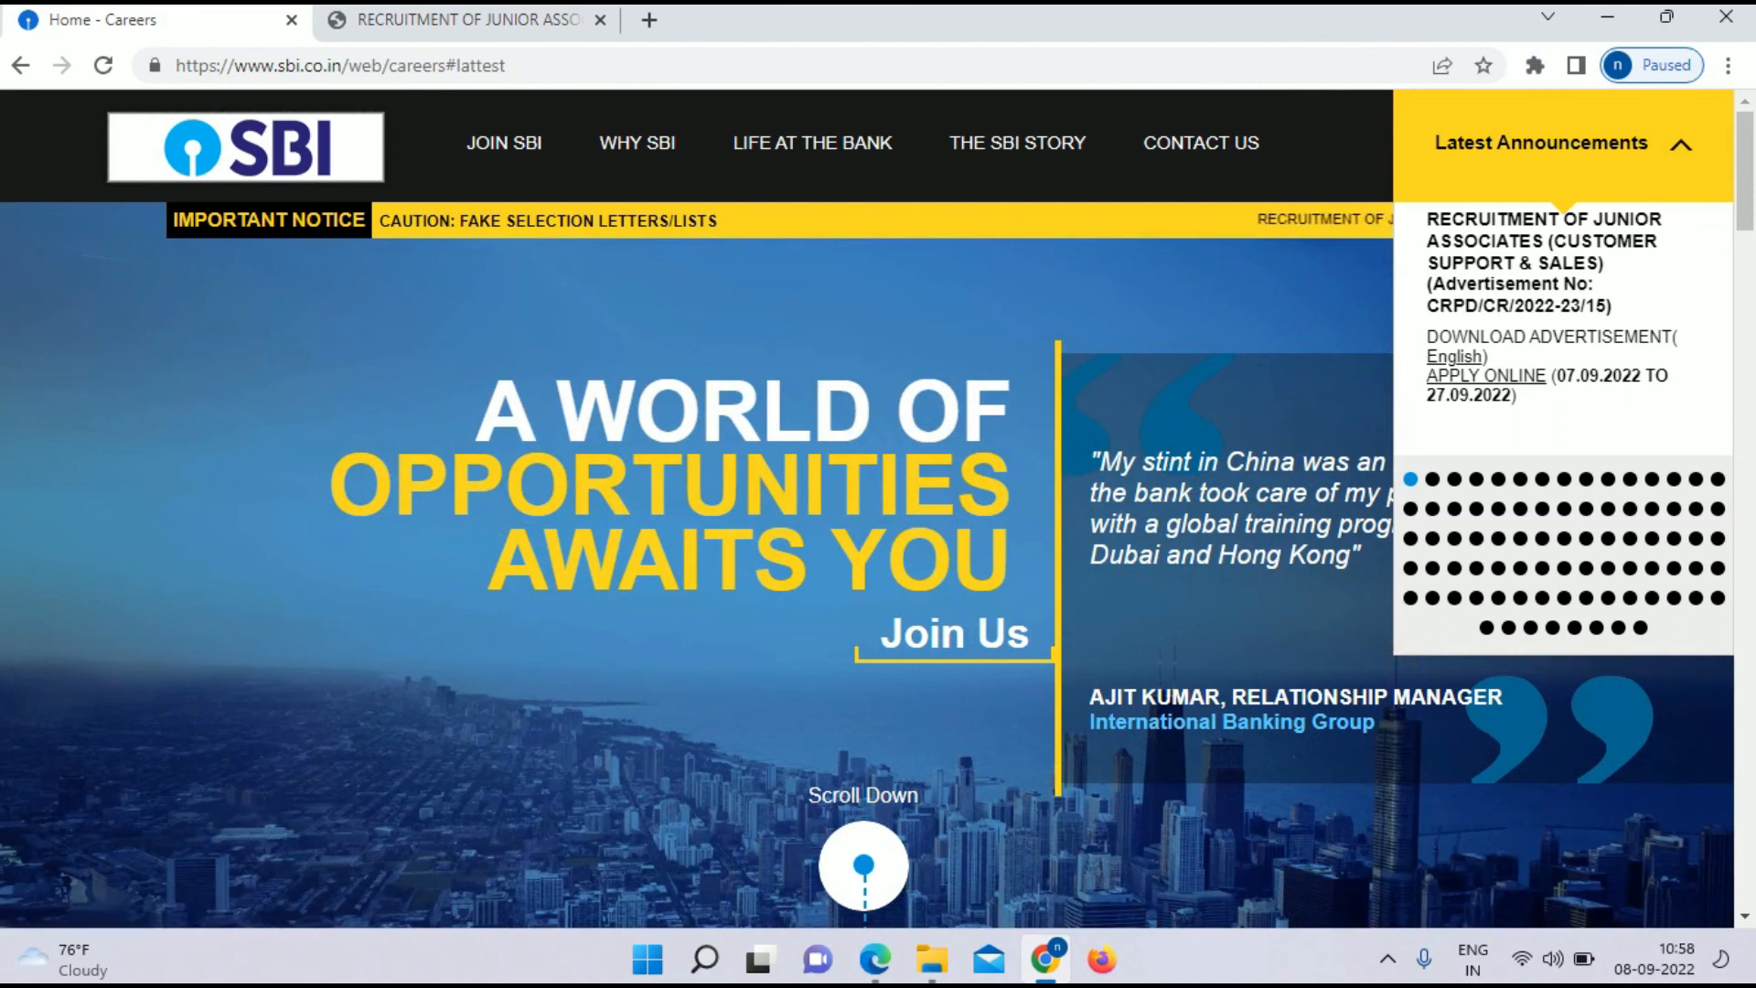
pyautogui.click(1566, 143)
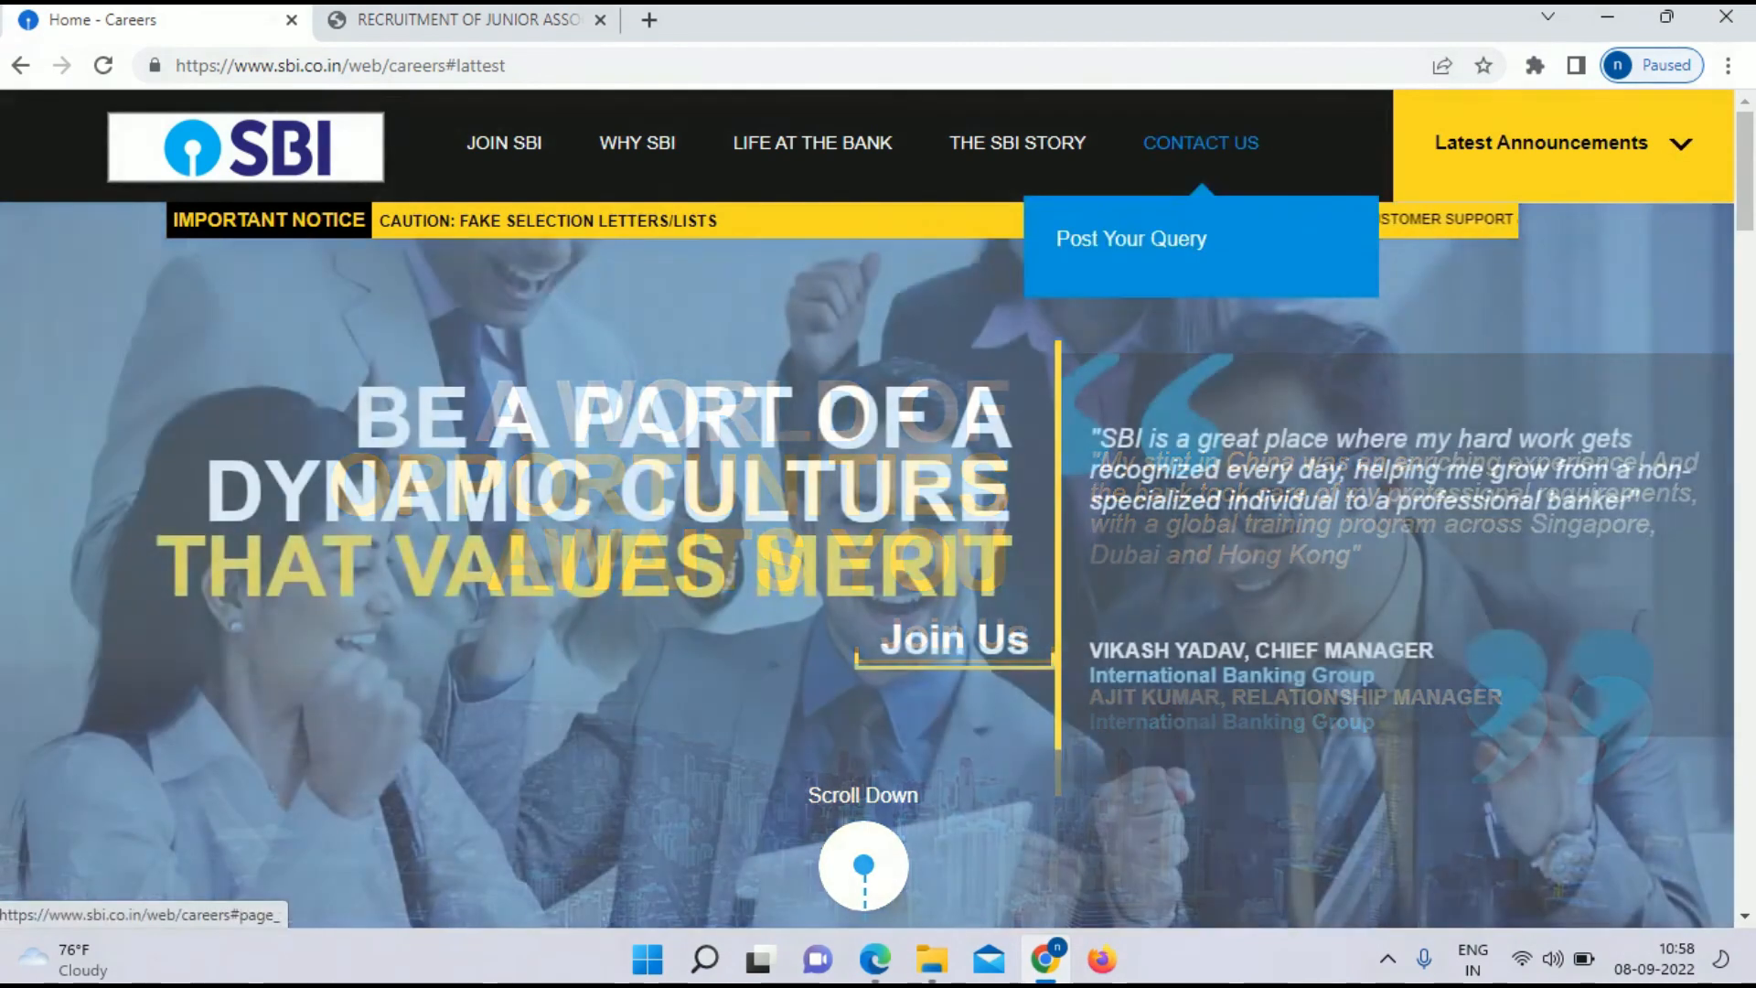